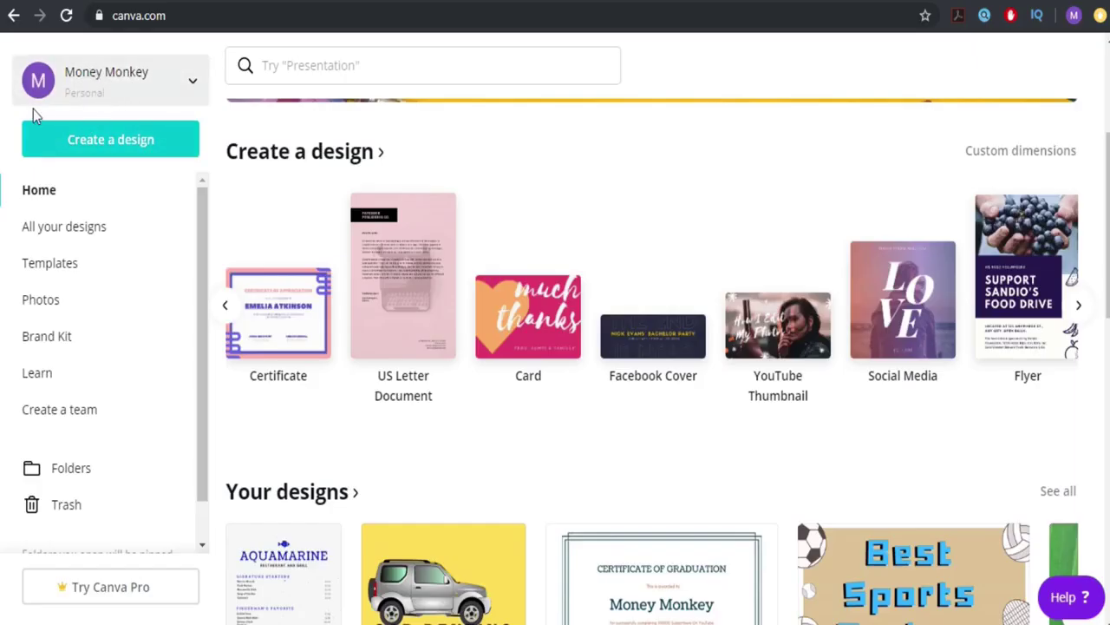
Open and close the account menu, then scroll through the saved designs carousel
{"action": "left_click", "coordinate": [199, 79]}
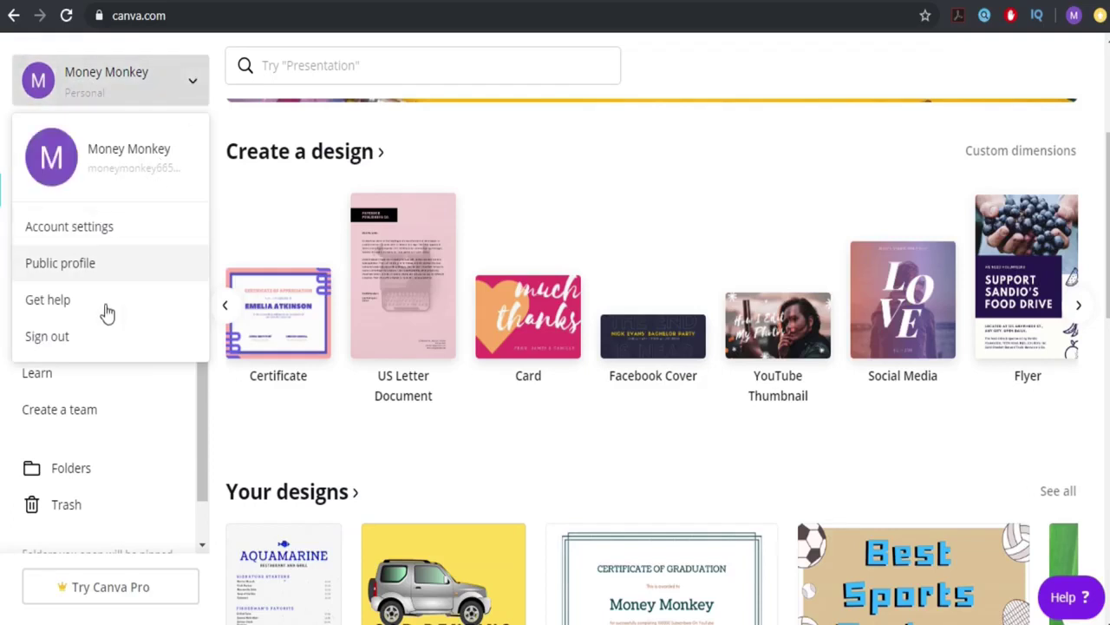
{"action": "left_click", "coordinate": [188, 100]}
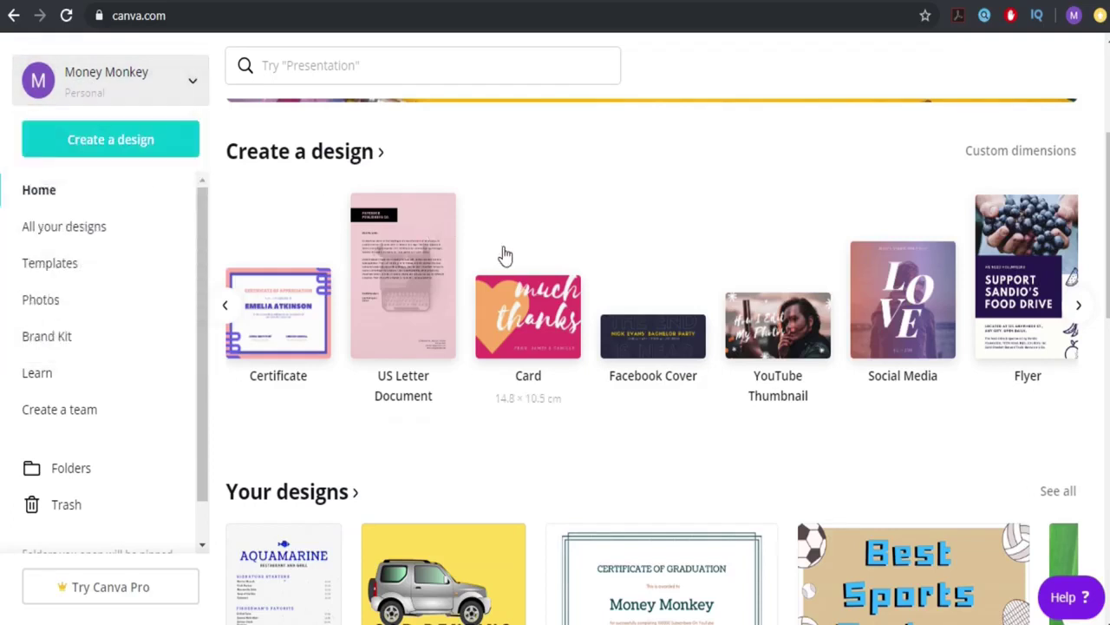
{"action": "scroll", "coordinate": [531, 323], "scroll_direction": "down", "scroll_amount": 2}
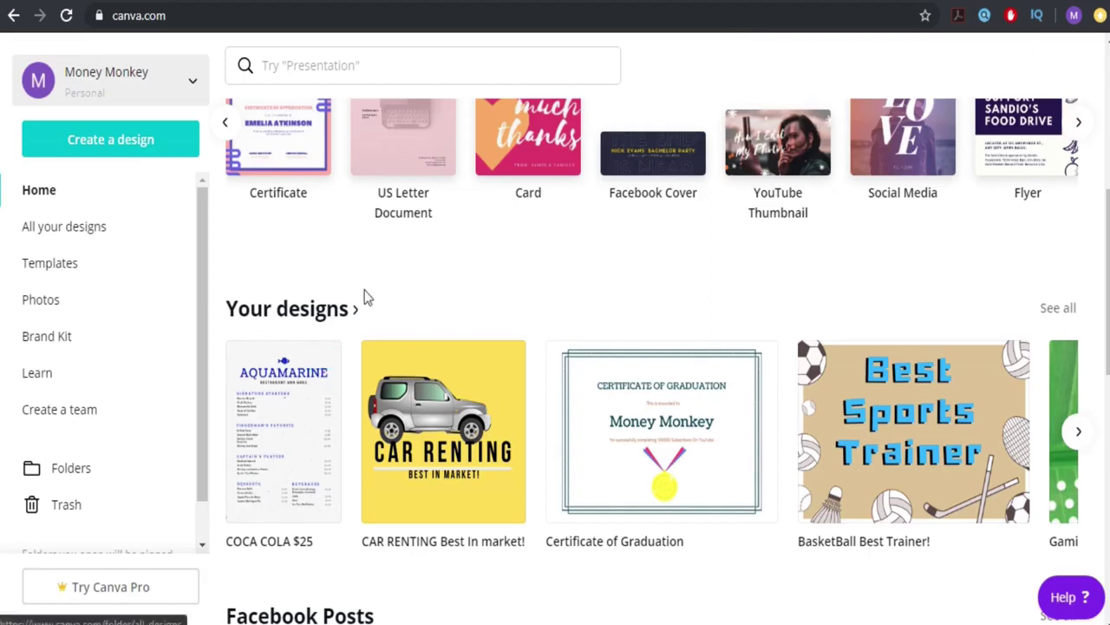
{"action": "scroll", "coordinate": [458, 256], "scroll_direction": "down", "scroll_amount": 1}
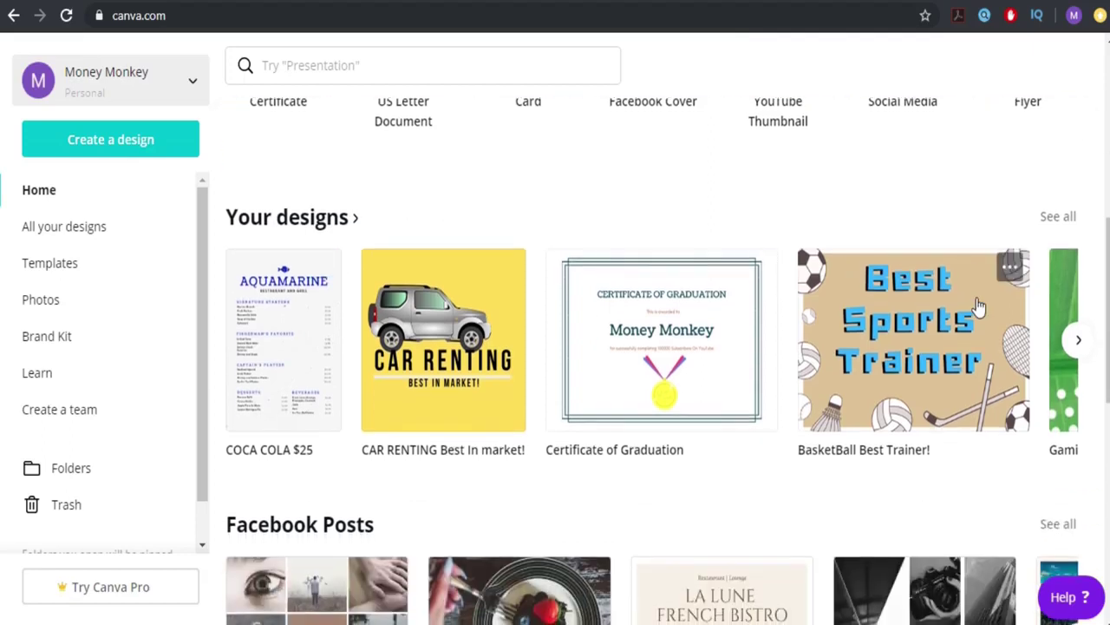
{"action": "left_click", "coordinate": [1084, 342]}
{"action": "left_click", "coordinate": [1094, 347]}
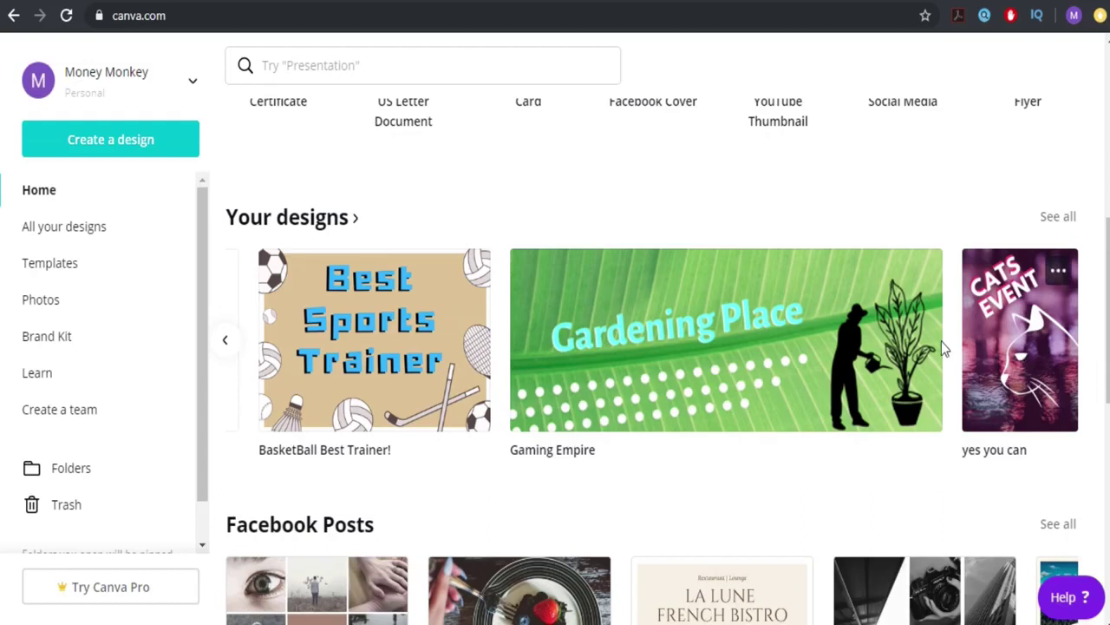
{"action": "left_click", "coordinate": [225, 347]}
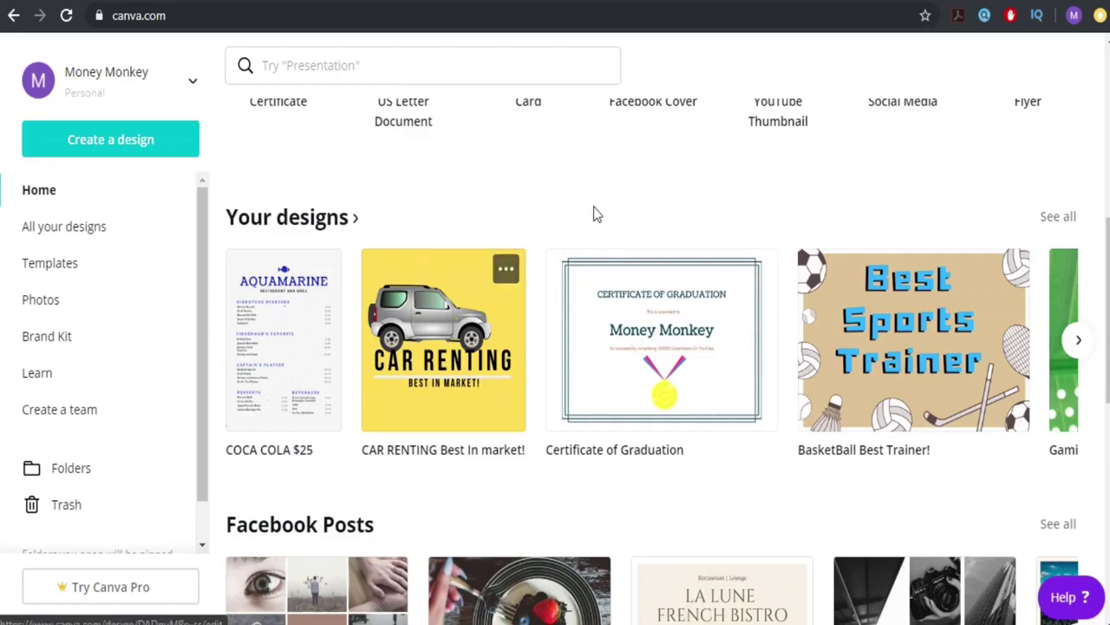
Reload the Canva home page and browse the Your designs carousel again
{"action": "left_click", "coordinate": [67, 17]}
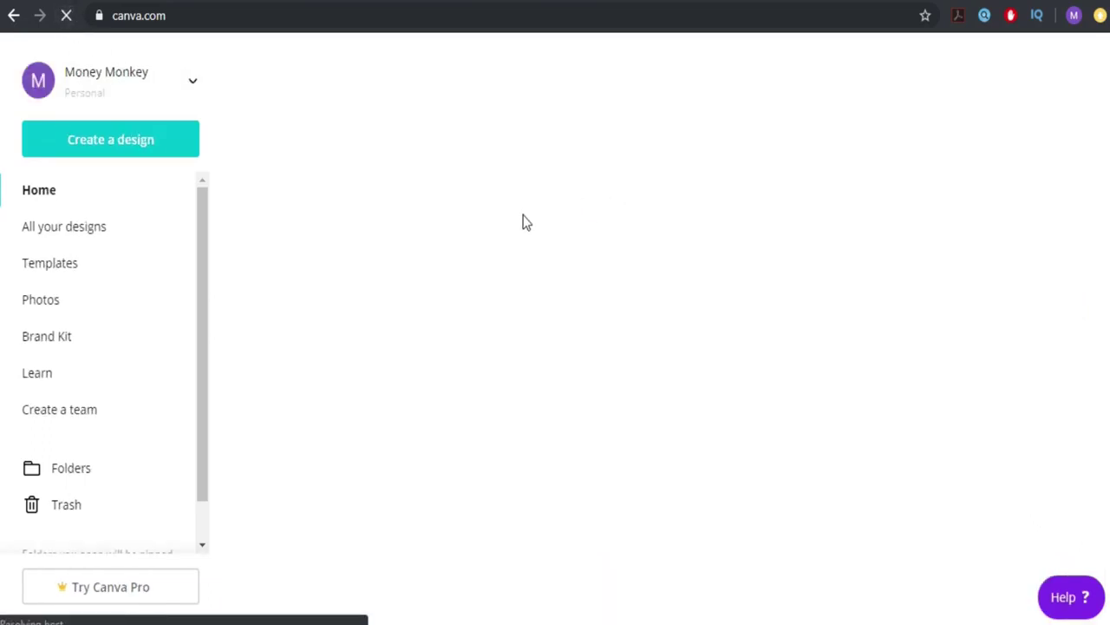
{"action": "scroll", "coordinate": [506, 376], "scroll_direction": "down", "scroll_amount": 5}
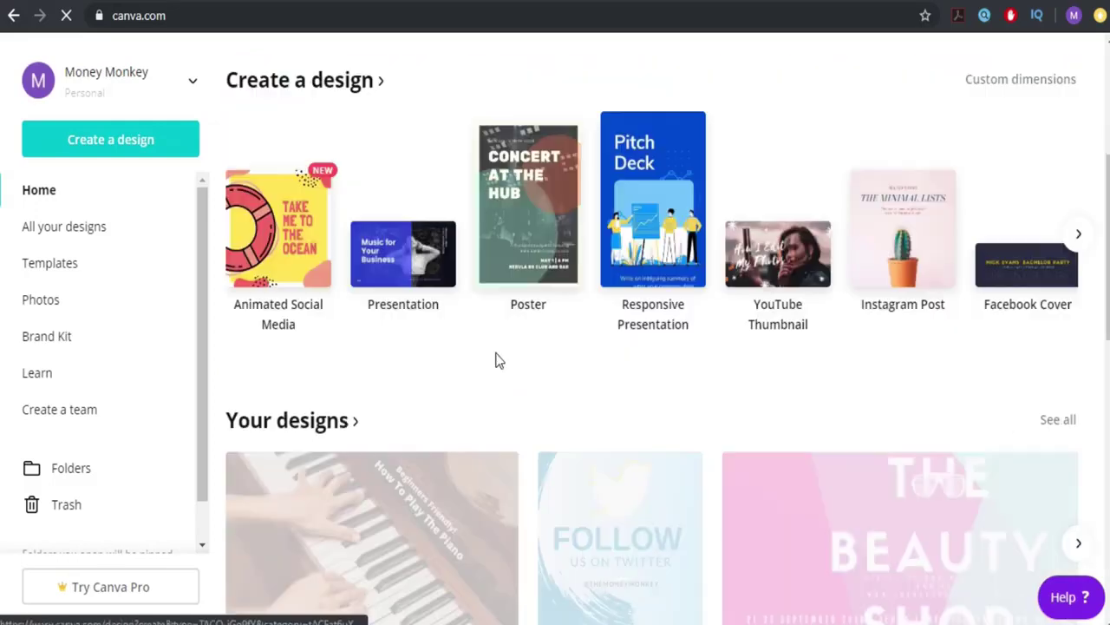
{"action": "scroll", "coordinate": [496, 359], "scroll_direction": "down", "scroll_amount": 2}
{"action": "scroll", "coordinate": [496, 359], "scroll_direction": "up", "scroll_amount": 1}
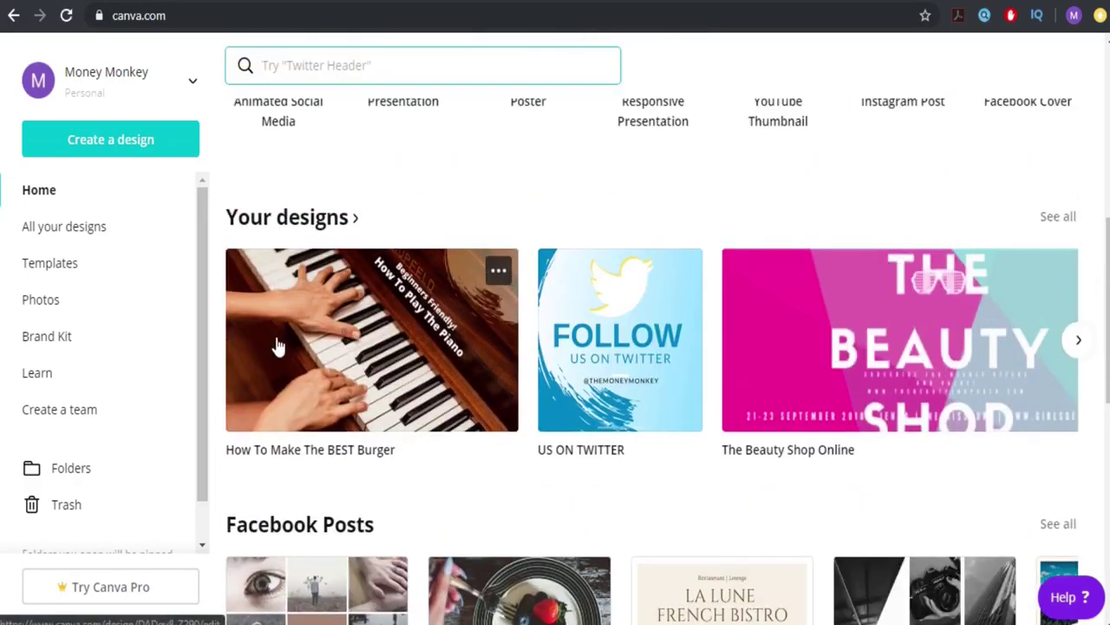
{"action": "left_click", "coordinate": [1083, 340]}
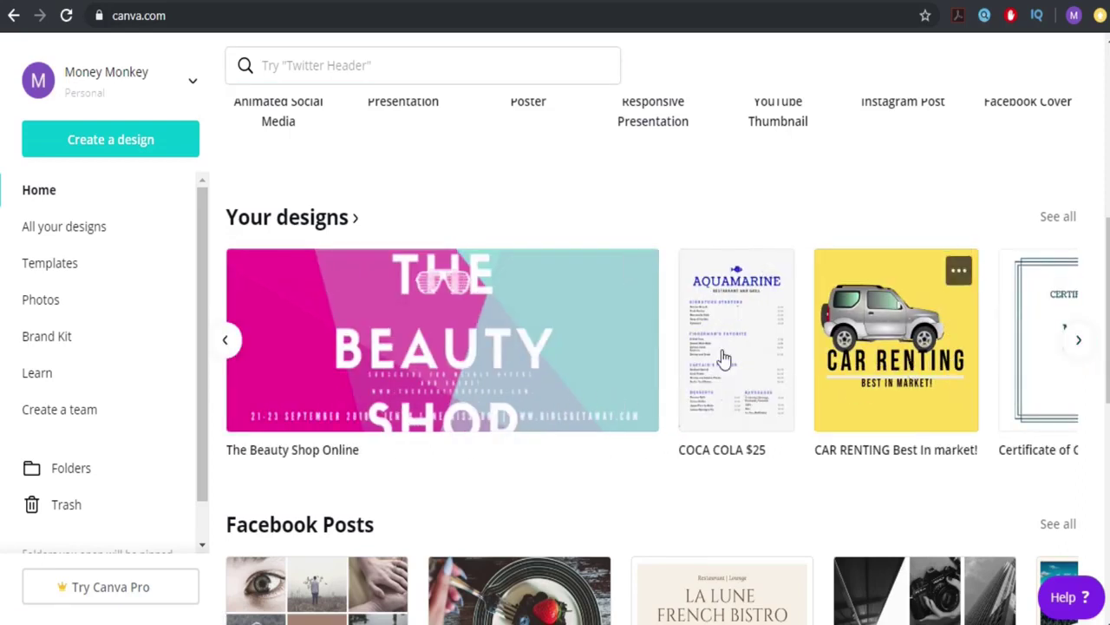
{"action": "left_click", "coordinate": [225, 339]}
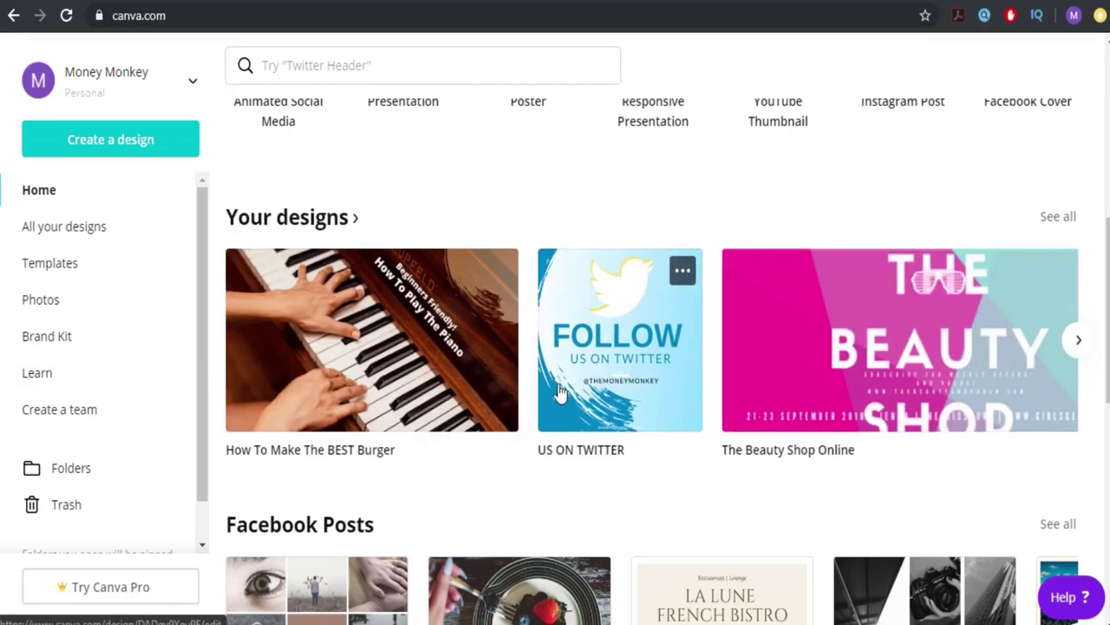
{"action": "scroll", "coordinate": [542, 404], "scroll_direction": "down", "scroll_amount": 3}
{"action": "scroll", "coordinate": [536, 411], "scroll_direction": "up", "scroll_amount": 8}
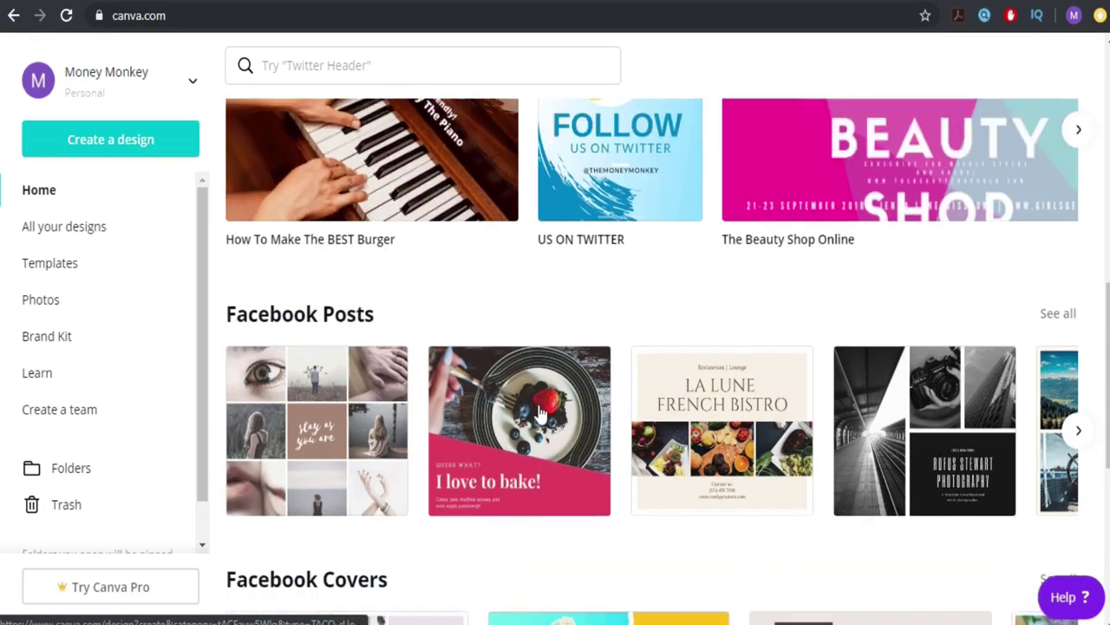
{"action": "scroll", "coordinate": [577, 511], "scroll_direction": "down", "scroll_amount": 2}
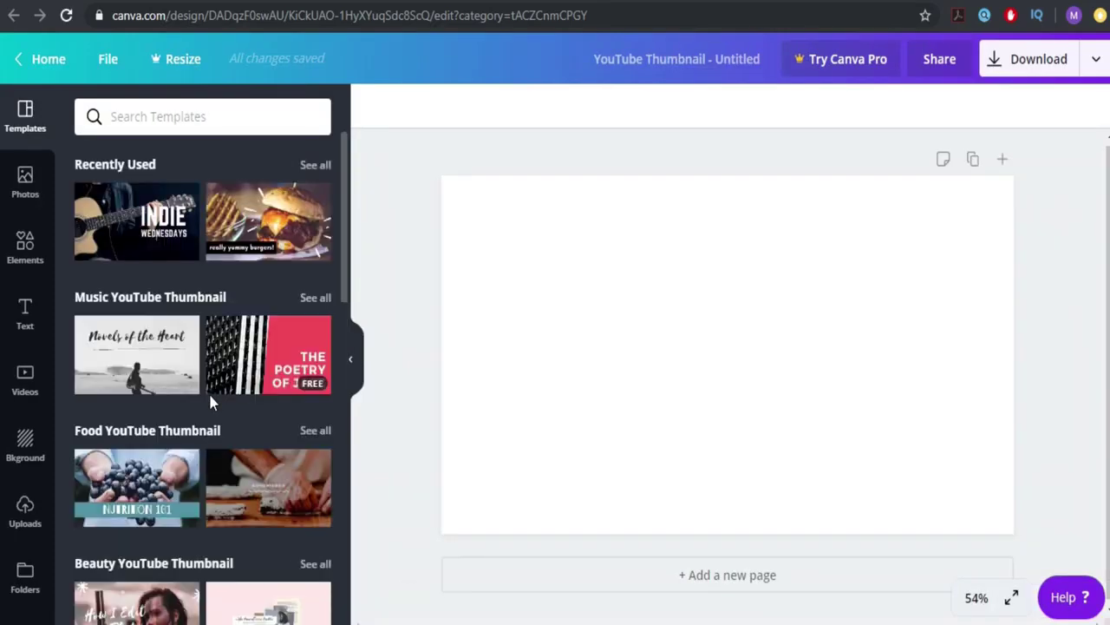
Start a blank 1280 × 720 px YouTube Thumbnail design from Create a design
{"action": "mouse_move", "coordinate": [209, 399]}
{"action": "mouse_move", "coordinate": [192, 379]}
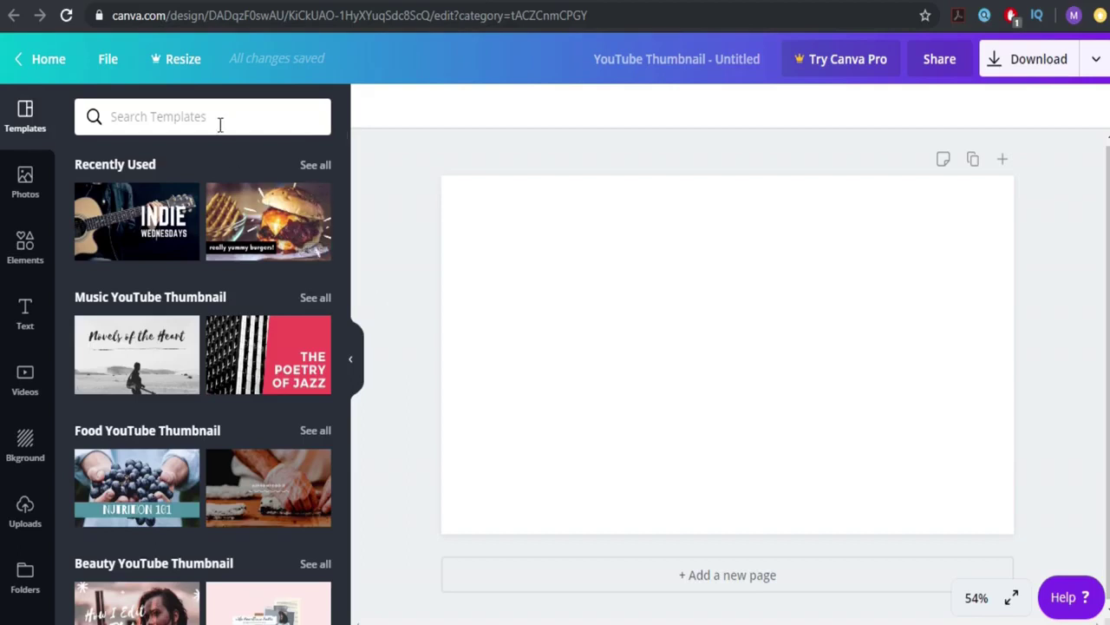
Search the stock photo library for 'omlet'
{"action": "left_click", "coordinate": [25, 184]}
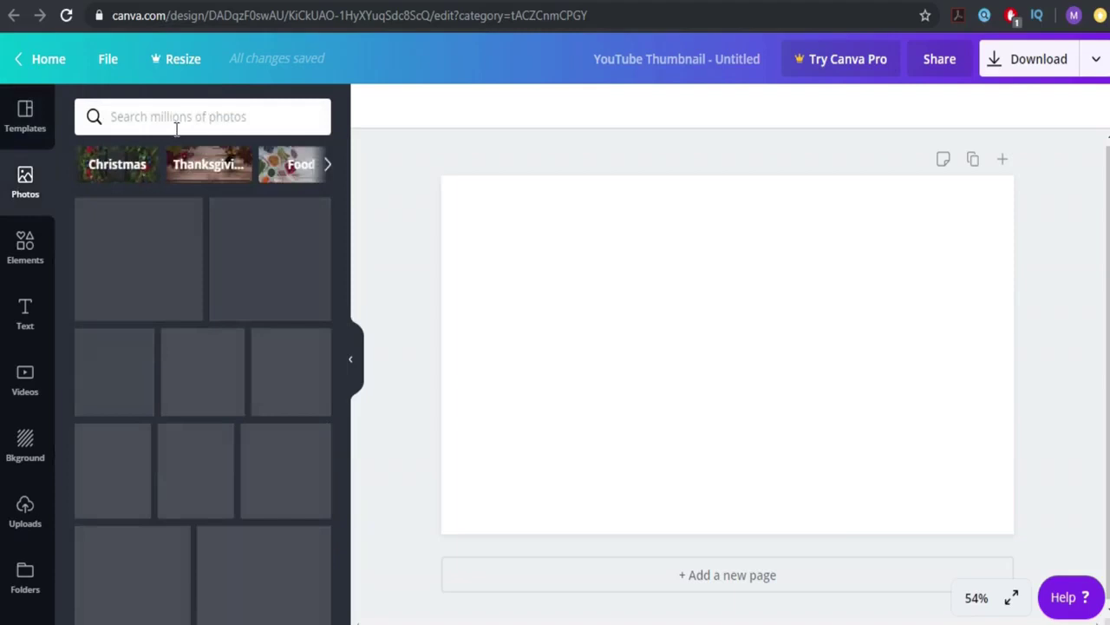
{"action": "left_click", "coordinate": [184, 124]}
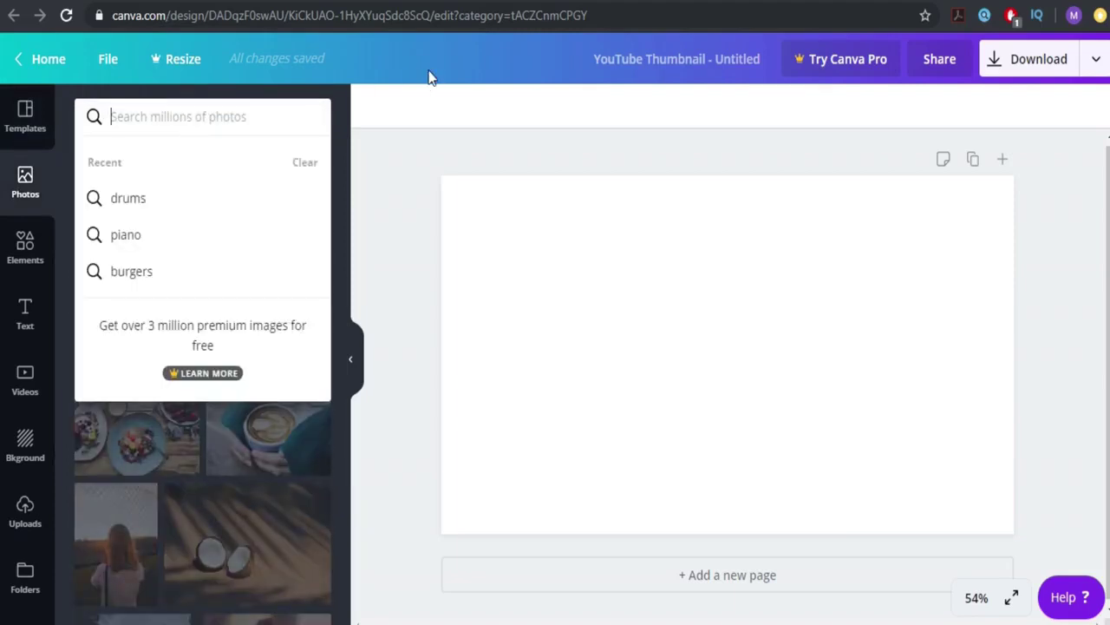
{"action": "type", "text": "omlet"}
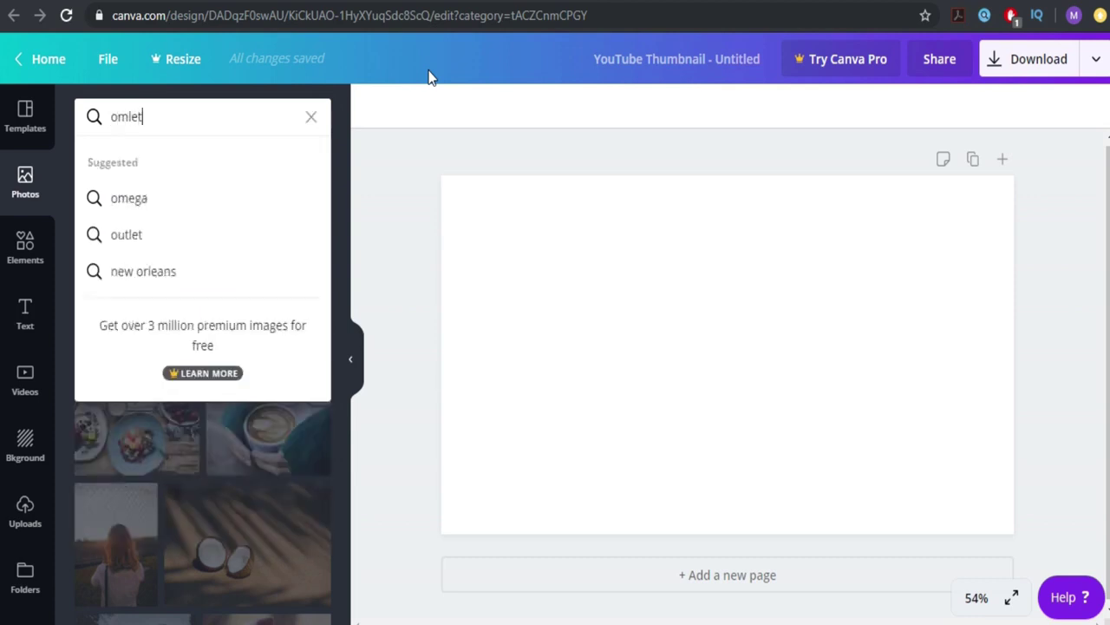
{"action": "key", "text": "Return"}
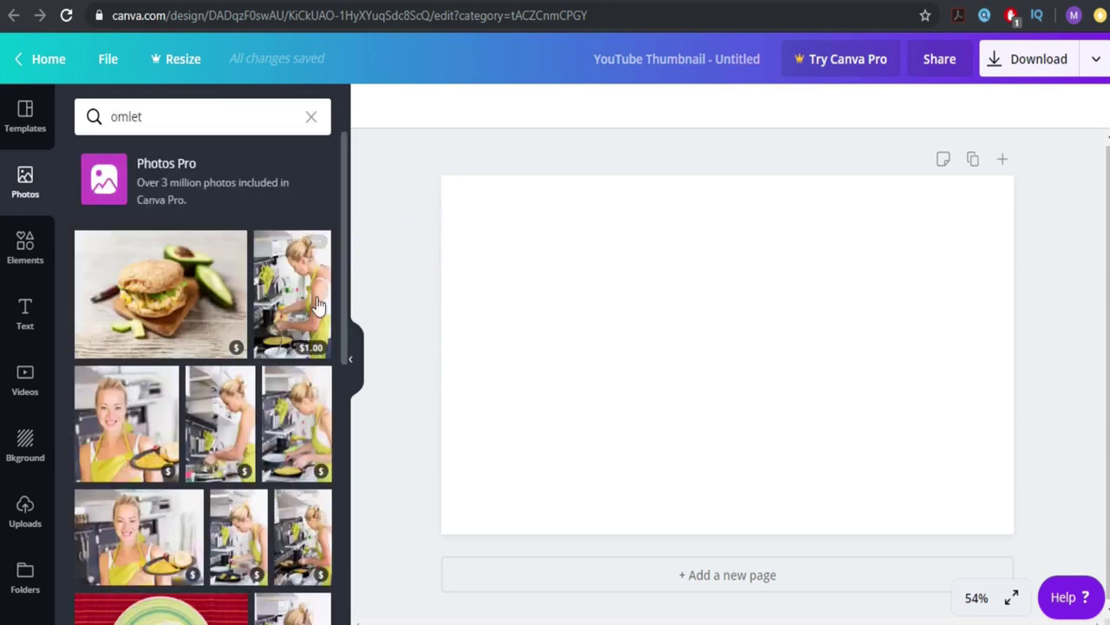
Look through the omlet results, then replace the query with 'breakfast'
{"action": "scroll", "coordinate": [274, 326], "scroll_direction": "down", "scroll_amount": 3}
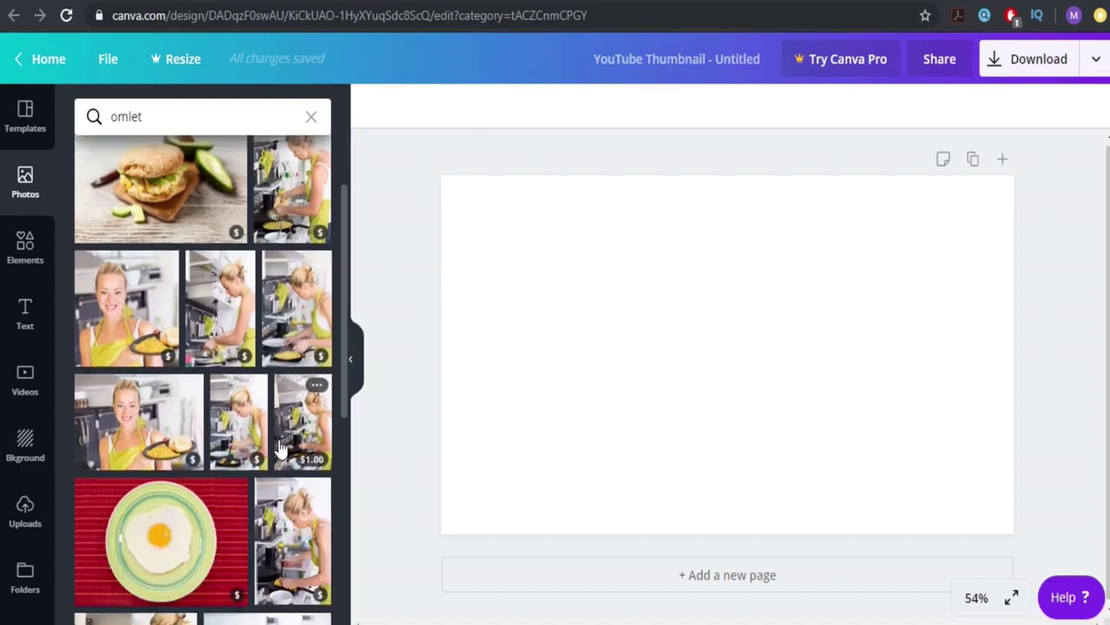
{"action": "scroll", "coordinate": [208, 391], "scroll_direction": "up", "scroll_amount": 3}
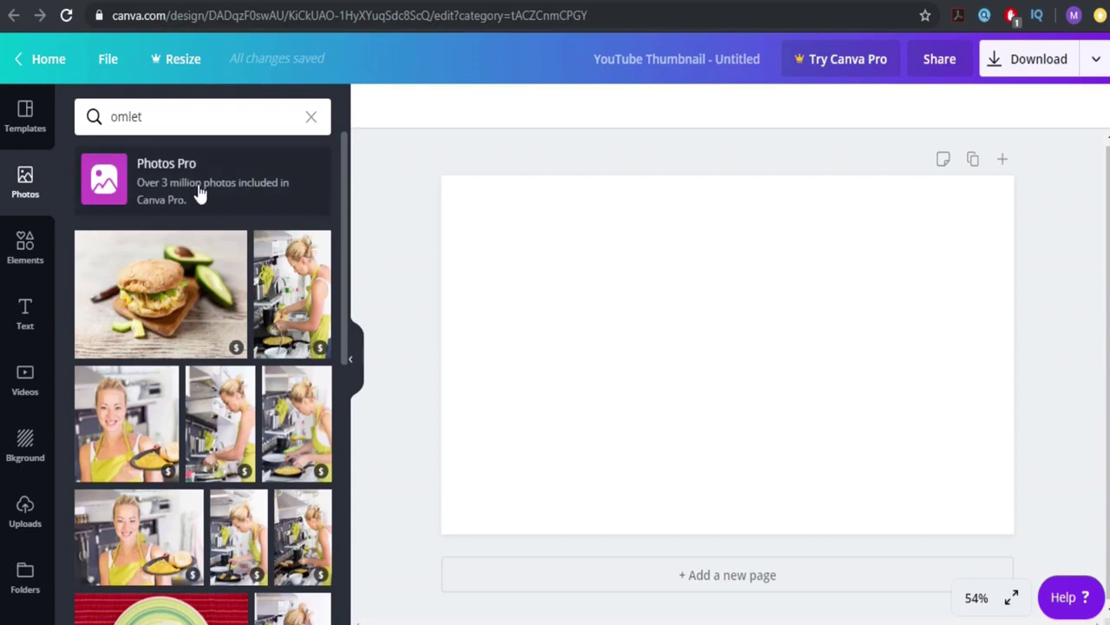
{"action": "left_click", "coordinate": [174, 117]}
{"action": "type", "text": "breakfast"}
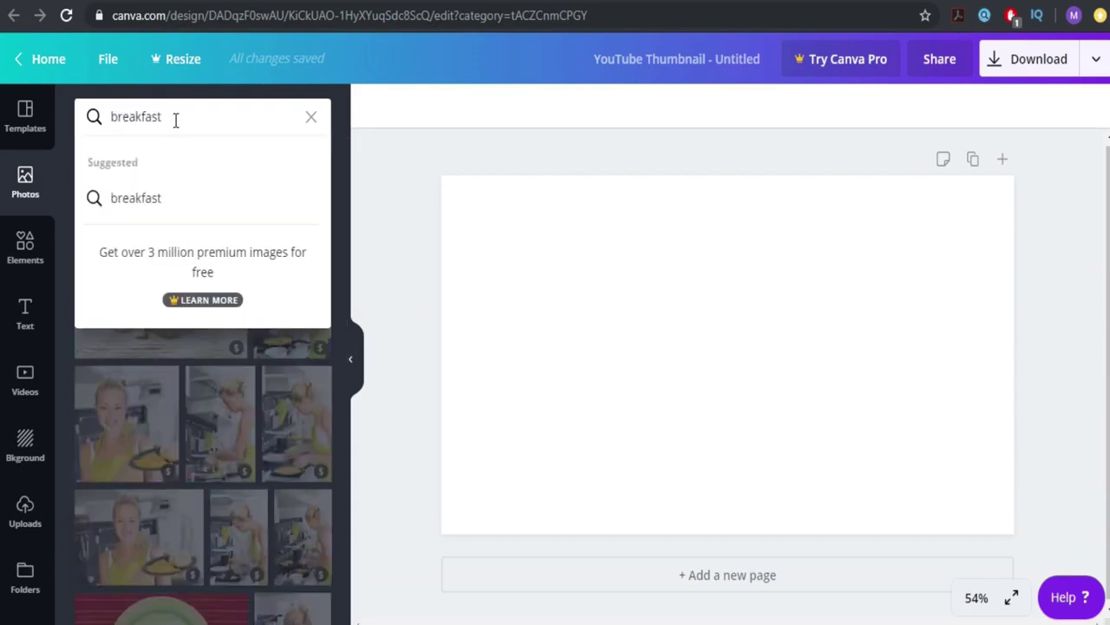
{"action": "key", "text": "Return"}
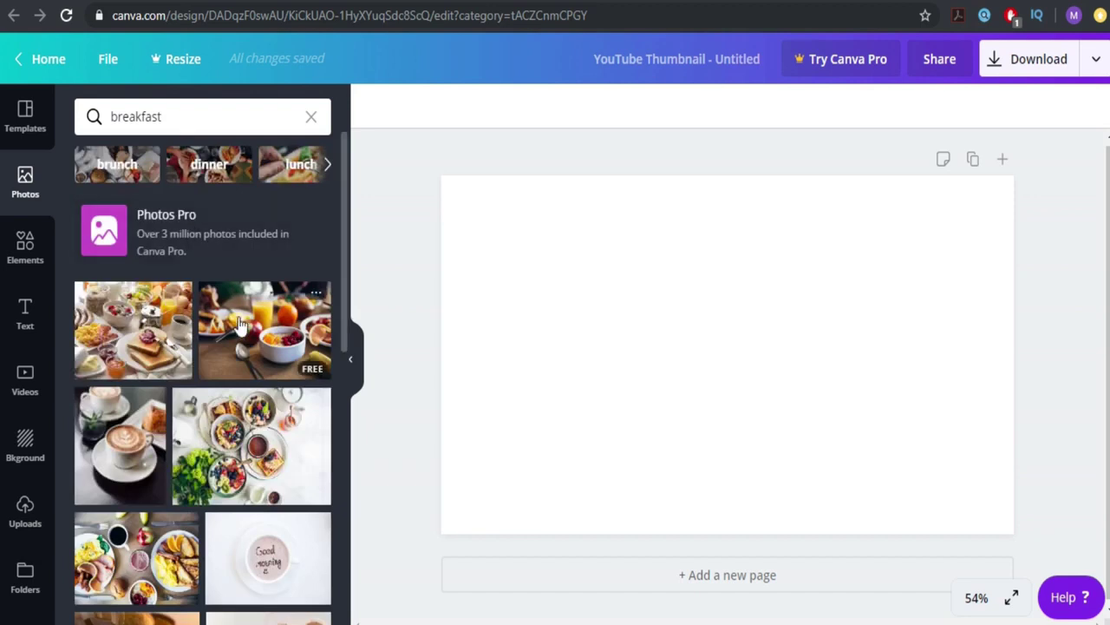
{"action": "scroll", "coordinate": [217, 260], "scroll_direction": "down", "scroll_amount": 2}
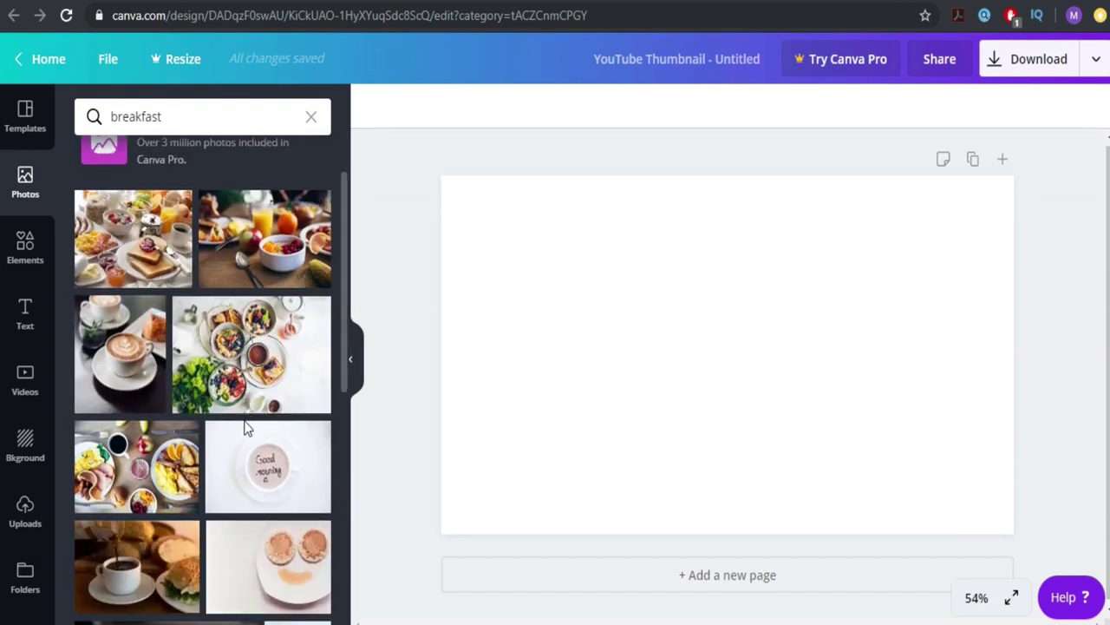
{"action": "scroll", "coordinate": [235, 425], "scroll_direction": "down", "scroll_amount": 2}
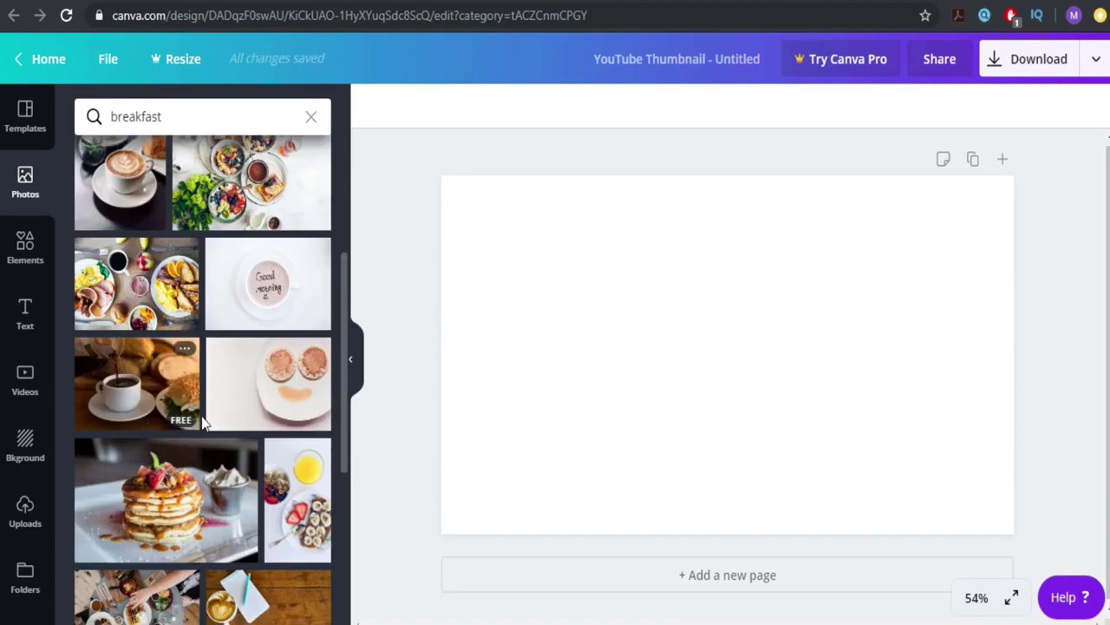
{"action": "scroll", "coordinate": [224, 401], "scroll_direction": "up", "scroll_amount": 3}
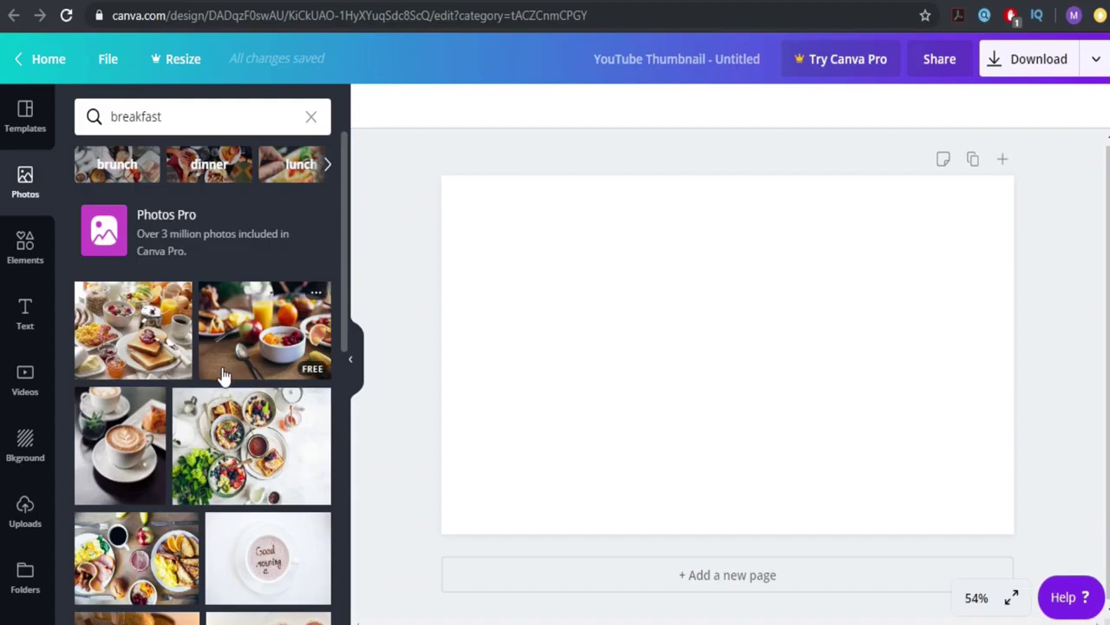
{"action": "scroll", "coordinate": [223, 373], "scroll_direction": "down", "scroll_amount": 6}
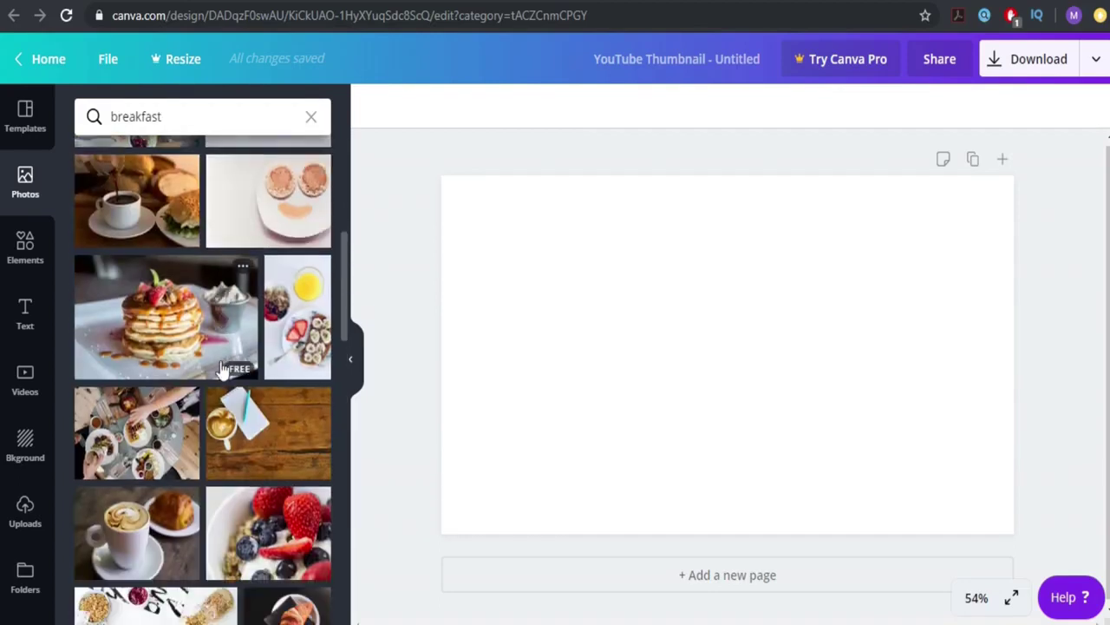
{"action": "scroll", "coordinate": [222, 368], "scroll_direction": "down", "scroll_amount": 1}
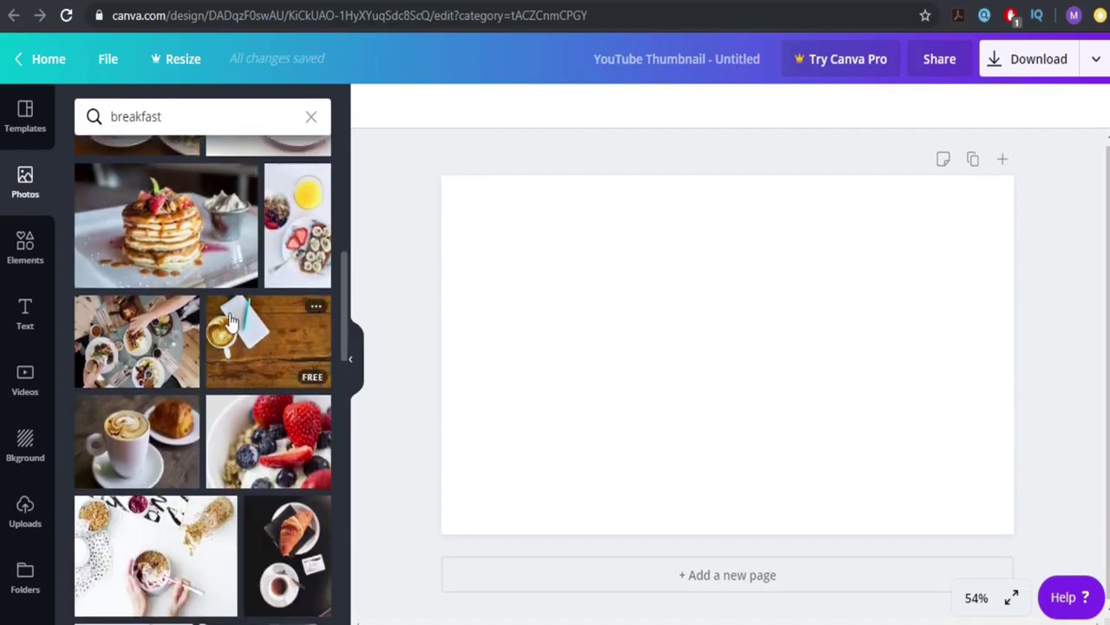
{"action": "scroll", "coordinate": [227, 314], "scroll_direction": "down", "scroll_amount": 1}
{"action": "scroll", "coordinate": [213, 310], "scroll_direction": "down", "scroll_amount": 1}
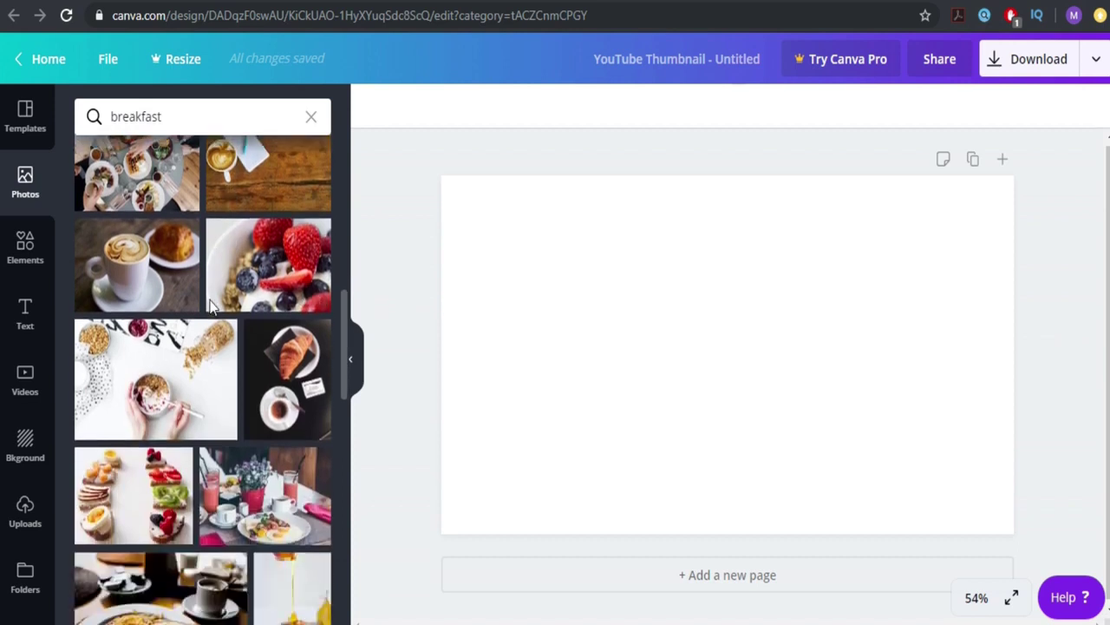
{"action": "scroll", "coordinate": [196, 295], "scroll_direction": "down", "scroll_amount": 1}
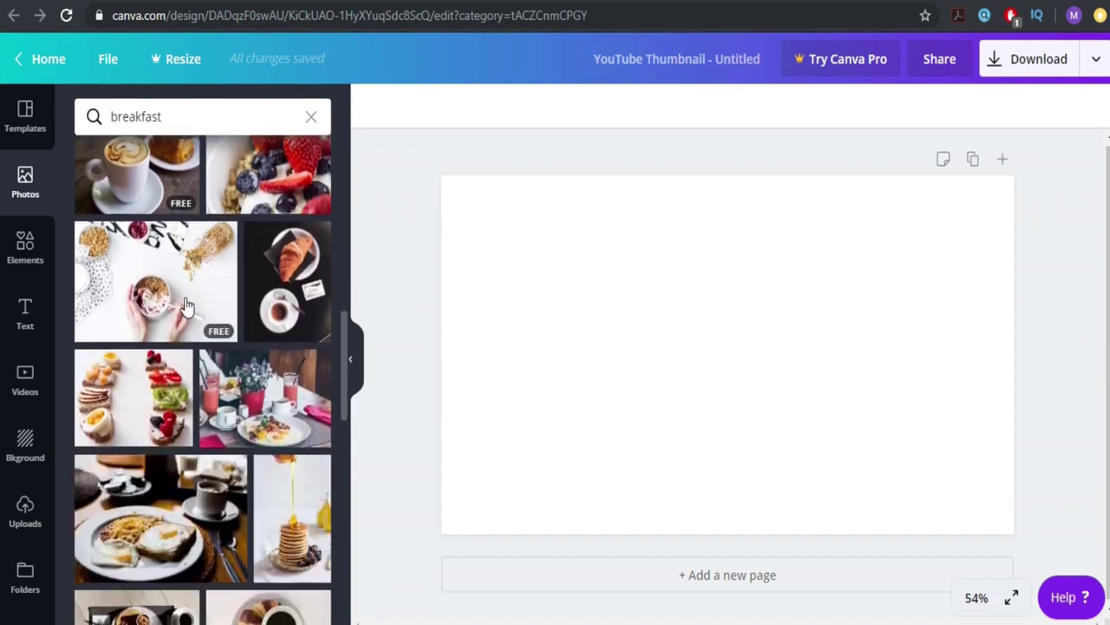
{"action": "scroll", "coordinate": [200, 337], "scroll_direction": "down", "scroll_amount": 1}
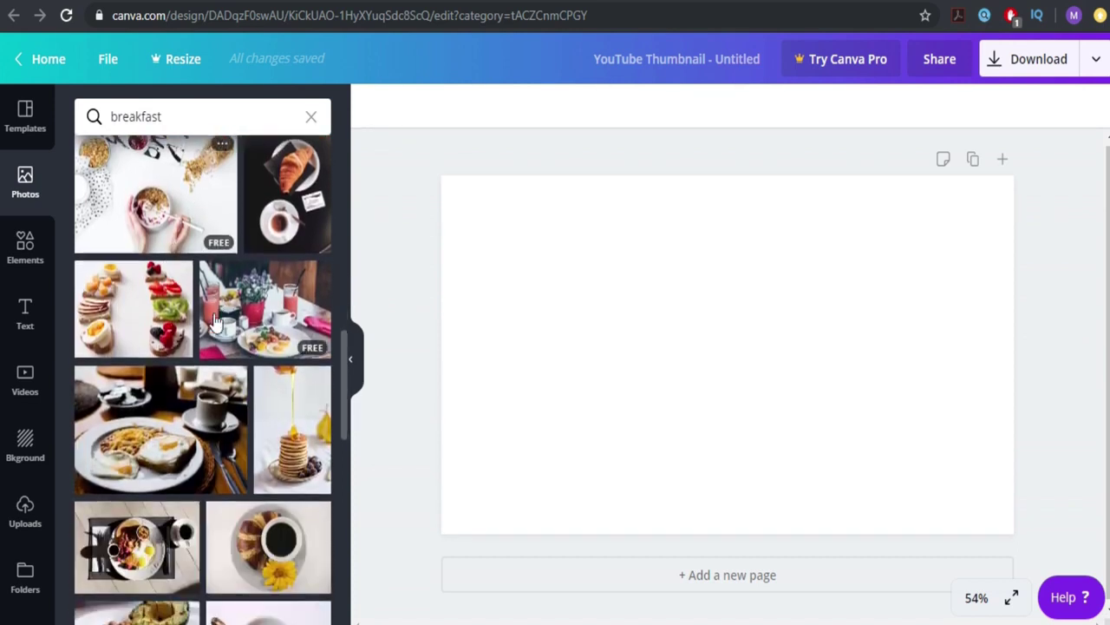
{"action": "scroll", "coordinate": [224, 334], "scroll_direction": "down", "scroll_amount": 1}
{"action": "scroll", "coordinate": [232, 337], "scroll_direction": "down", "scroll_amount": 2}
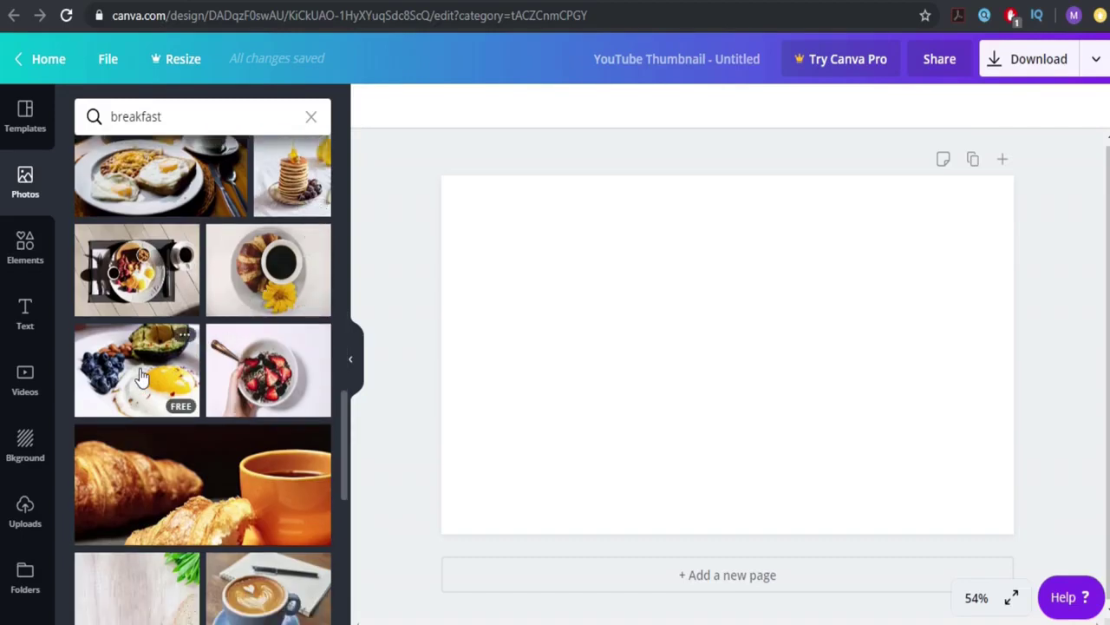
{"action": "scroll", "coordinate": [141, 378], "scroll_direction": "down", "scroll_amount": 1}
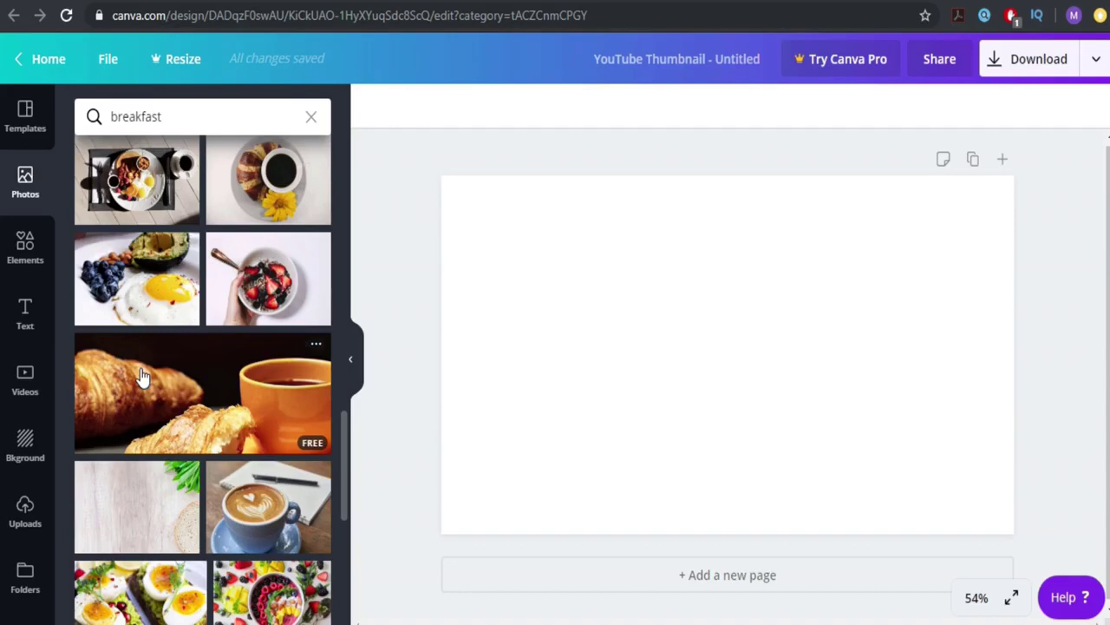
{"action": "scroll", "coordinate": [206, 300], "scroll_direction": "down", "scroll_amount": 1}
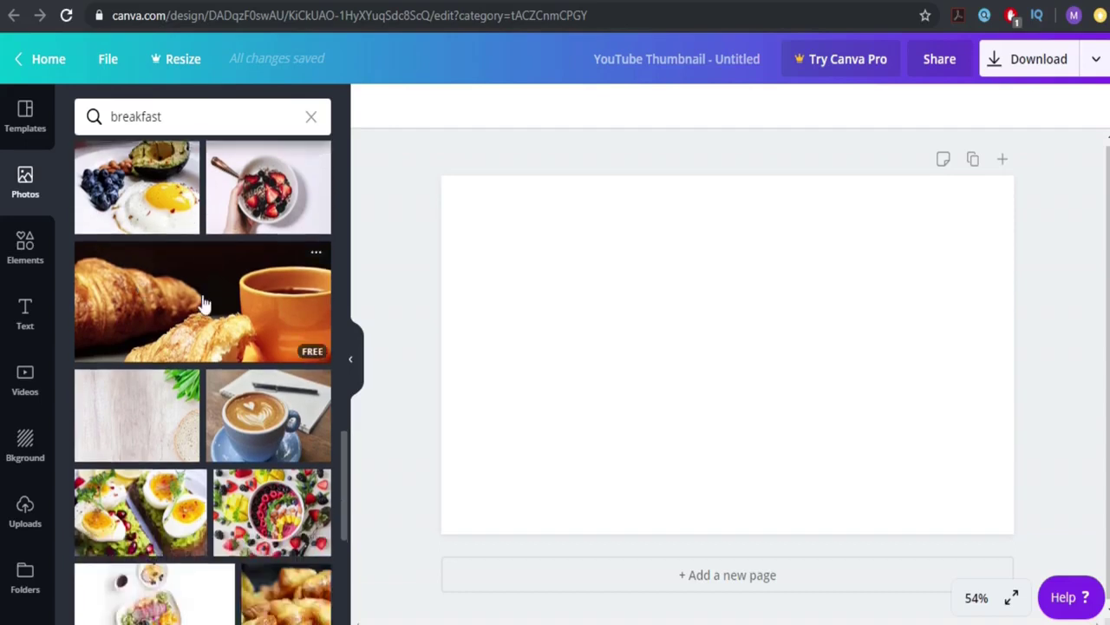
{"action": "scroll", "coordinate": [232, 312], "scroll_direction": "down", "scroll_amount": 1}
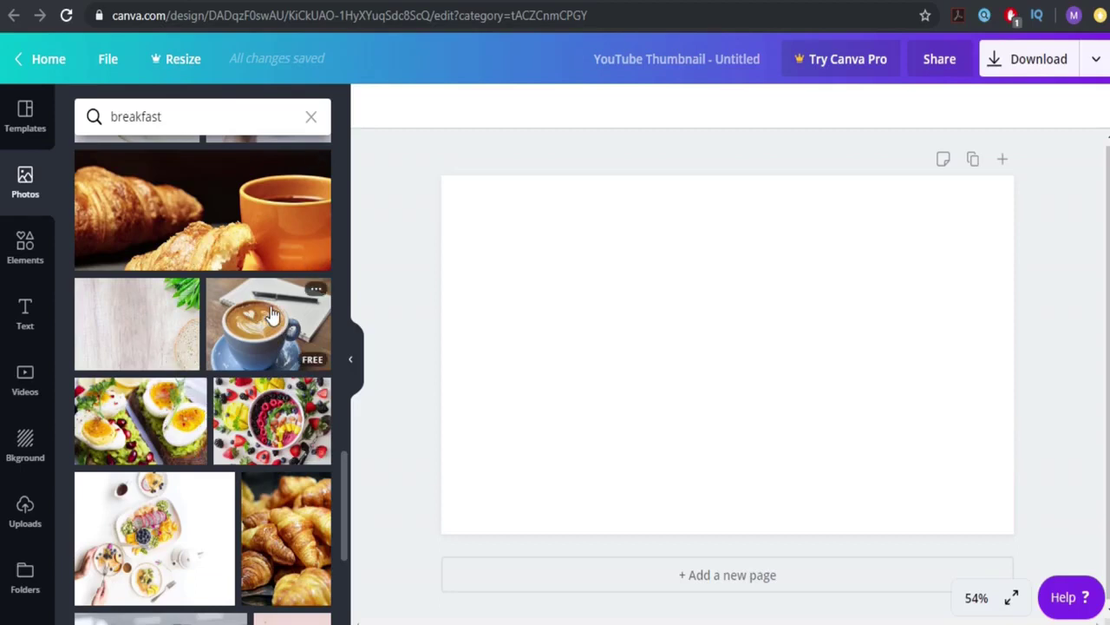
{"action": "scroll", "coordinate": [262, 328], "scroll_direction": "up", "scroll_amount": 3}
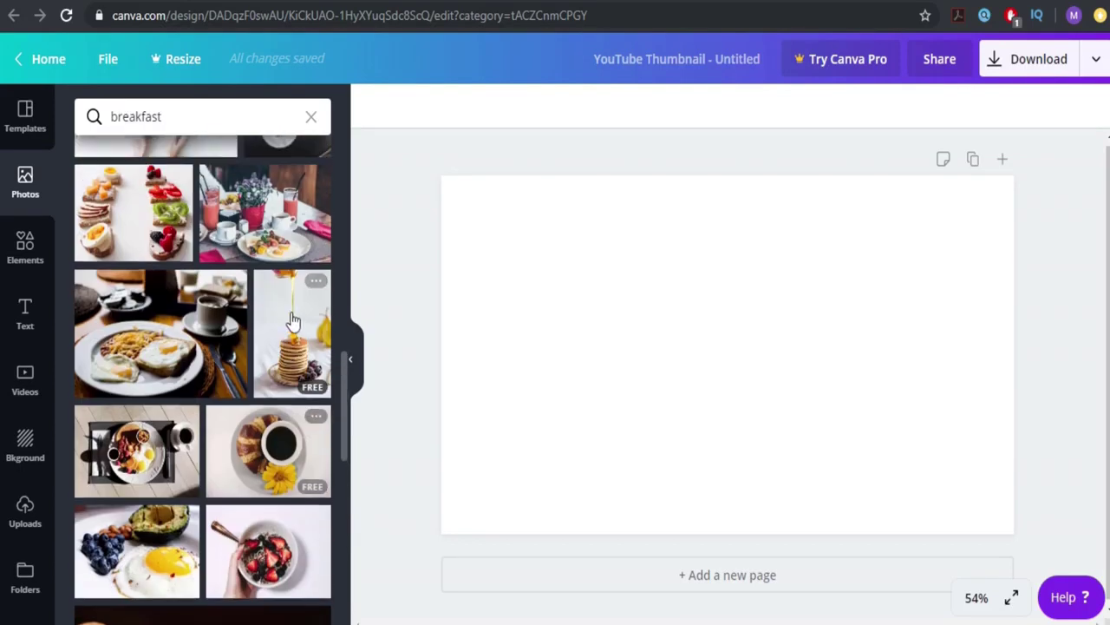
{"action": "scroll", "coordinate": [152, 386], "scroll_direction": "up", "scroll_amount": 2}
{"action": "scroll", "coordinate": [264, 253], "scroll_direction": "up", "scroll_amount": 2}
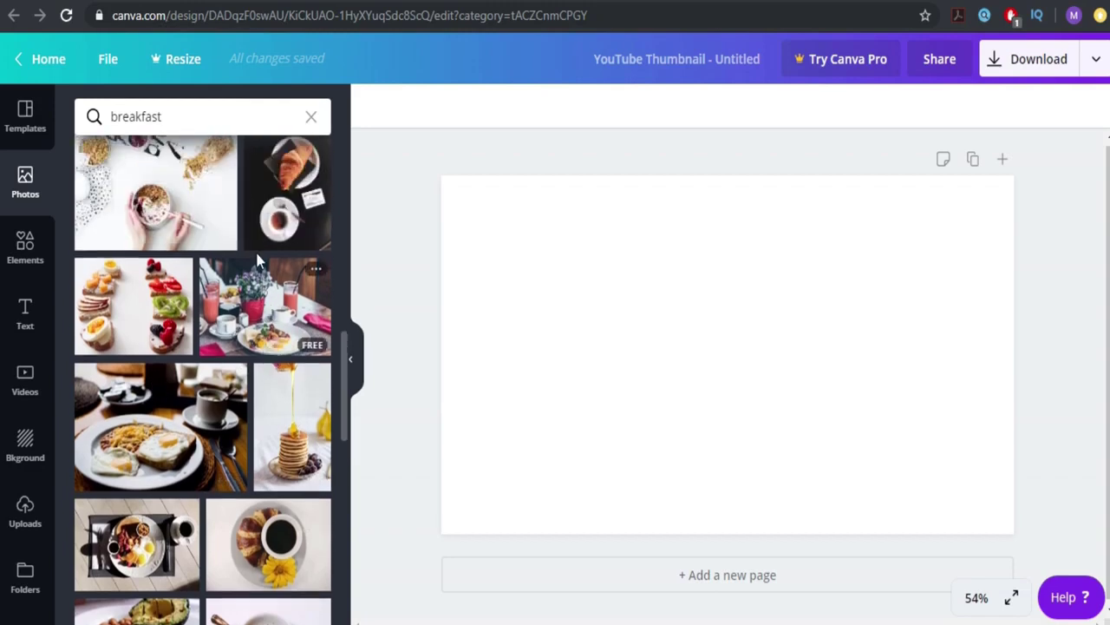
{"action": "scroll", "coordinate": [153, 295], "scroll_direction": "down", "scroll_amount": 9}
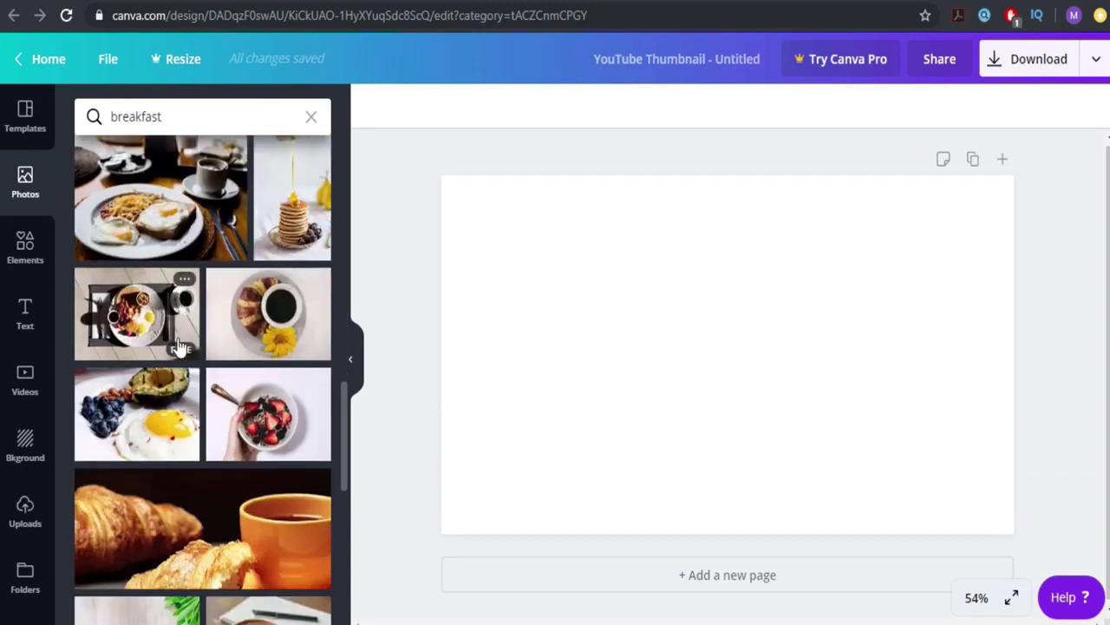
{"action": "scroll", "coordinate": [208, 295], "scroll_direction": "down", "scroll_amount": 2}
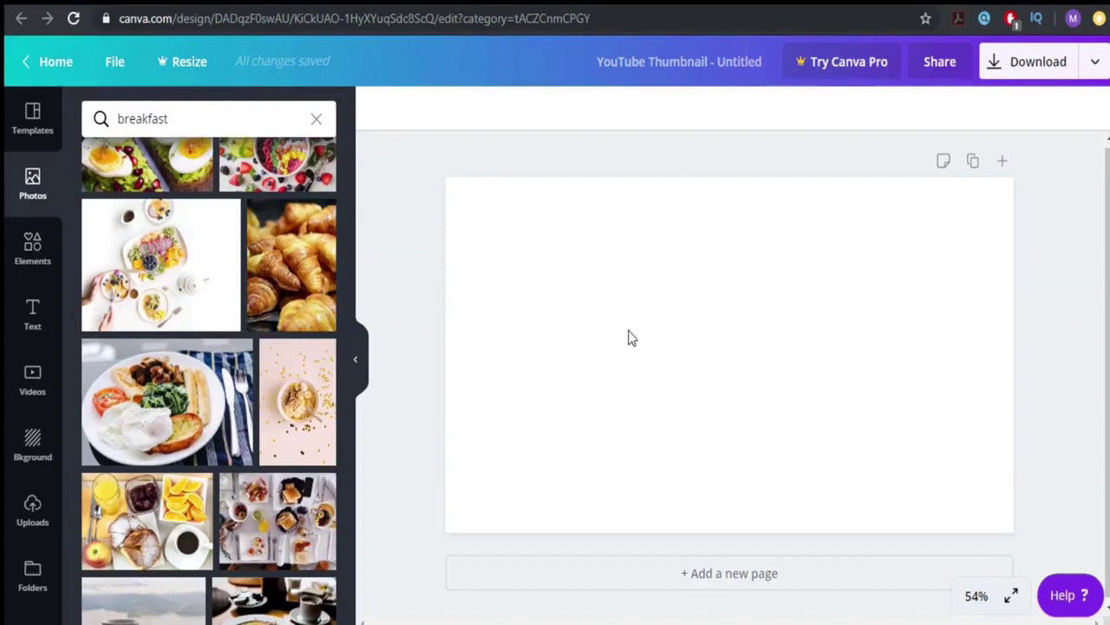
{"action": "scroll", "coordinate": [228, 408], "scroll_direction": "down", "scroll_amount": 4}
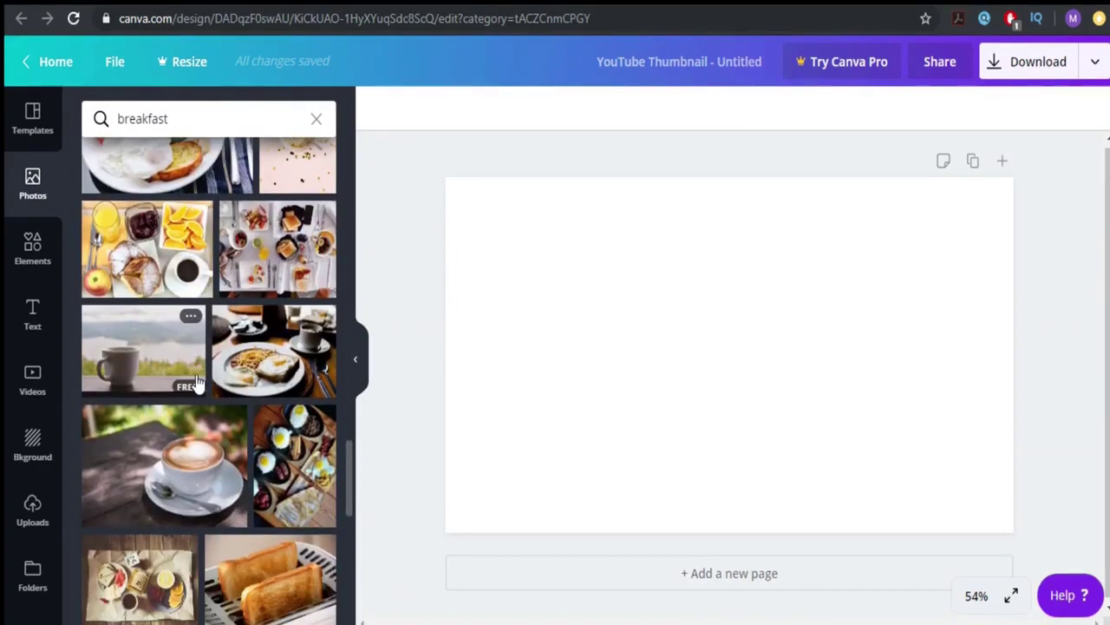
{"action": "scroll", "coordinate": [227, 425], "scroll_direction": "down", "scroll_amount": 4}
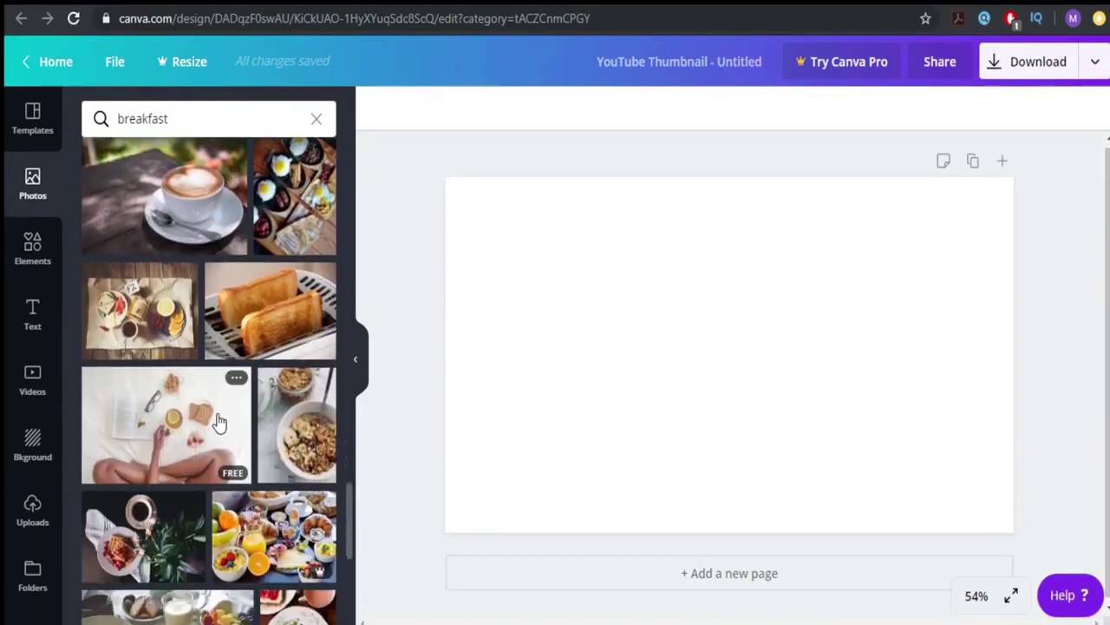
{"action": "scroll", "coordinate": [250, 460], "scroll_direction": "up", "scroll_amount": 5}
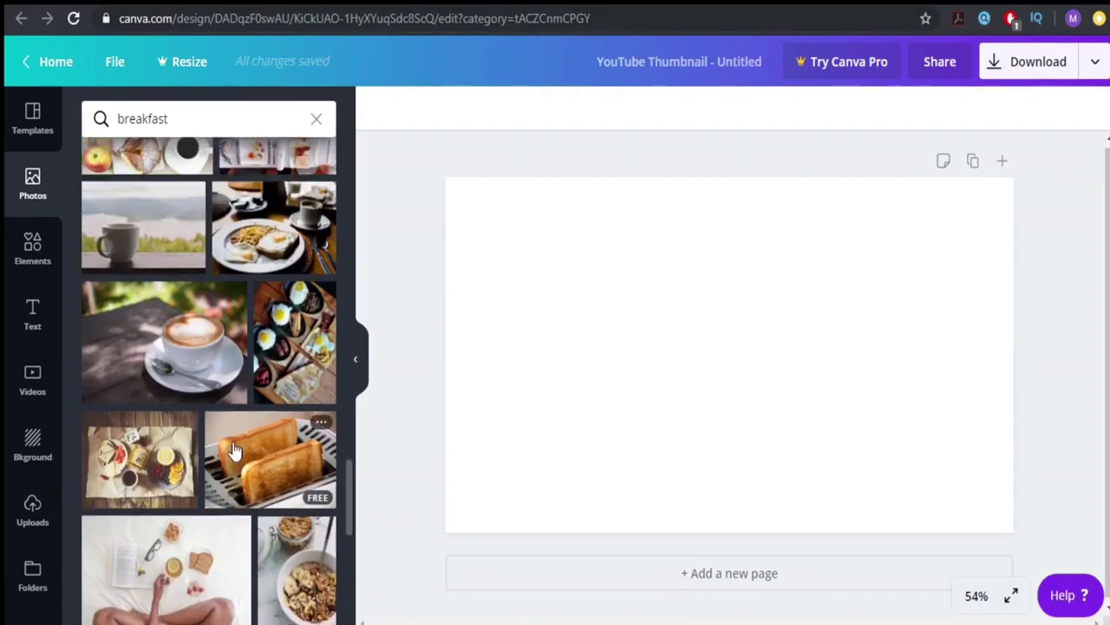
{"action": "scroll", "coordinate": [250, 464], "scroll_direction": "up", "scroll_amount": 2}
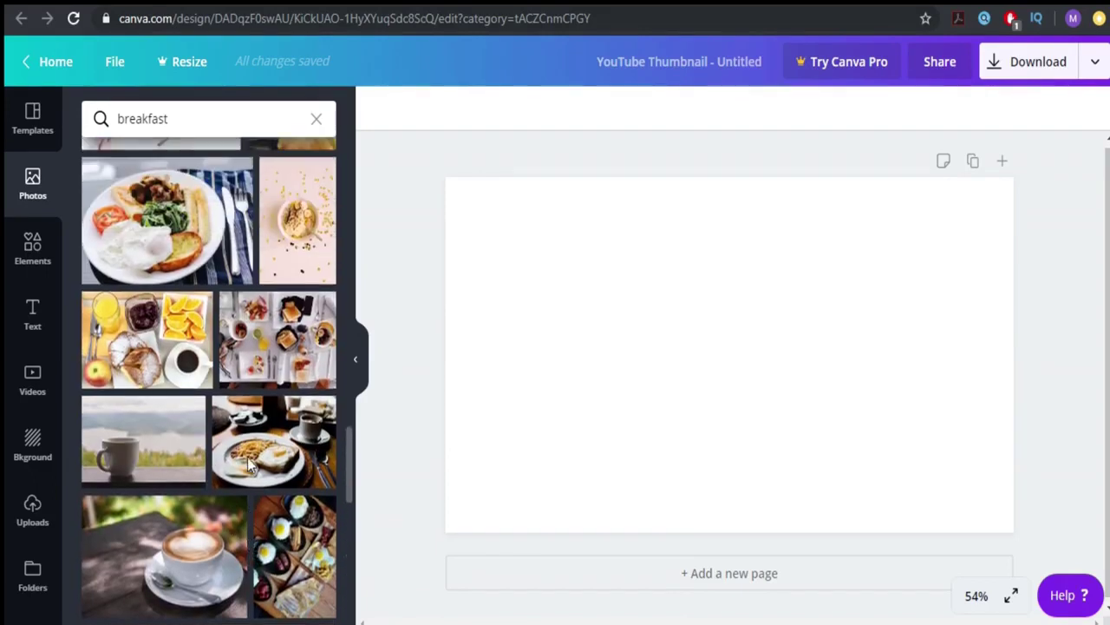
Add the fried-eggs-on-toast photo and resize it to cover the entire thumbnail page
{"action": "left_click", "coordinate": [258, 548]}
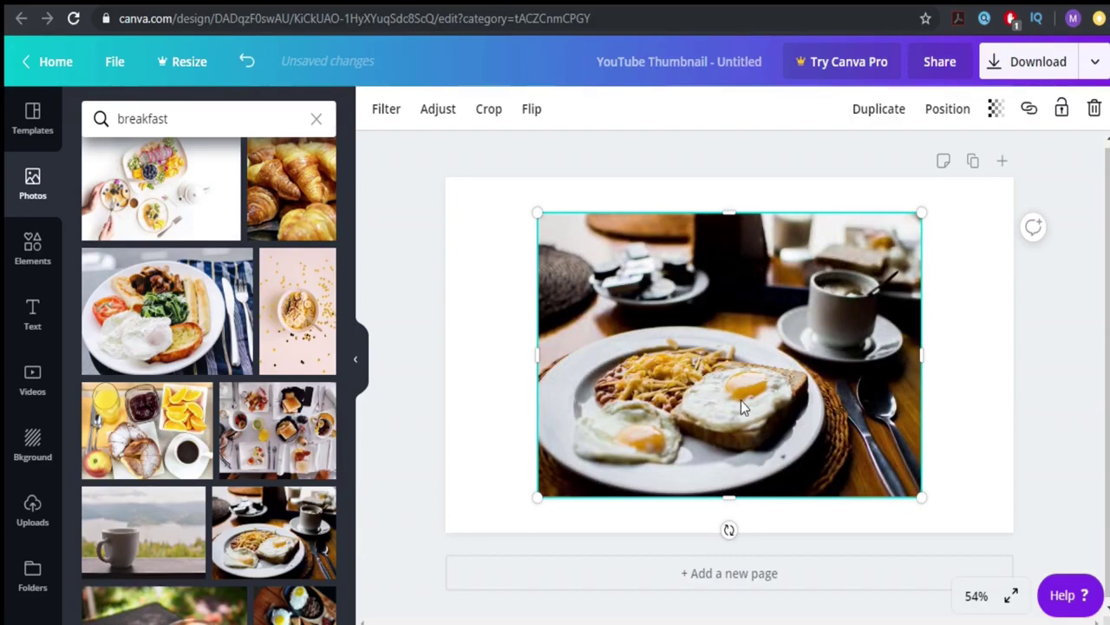
{"action": "left_click_drag", "start_coordinate": [870, 300], "coordinate": [790, 323]}
{"action": "left_click_drag", "start_coordinate": [843, 240], "coordinate": [1046, 170]}
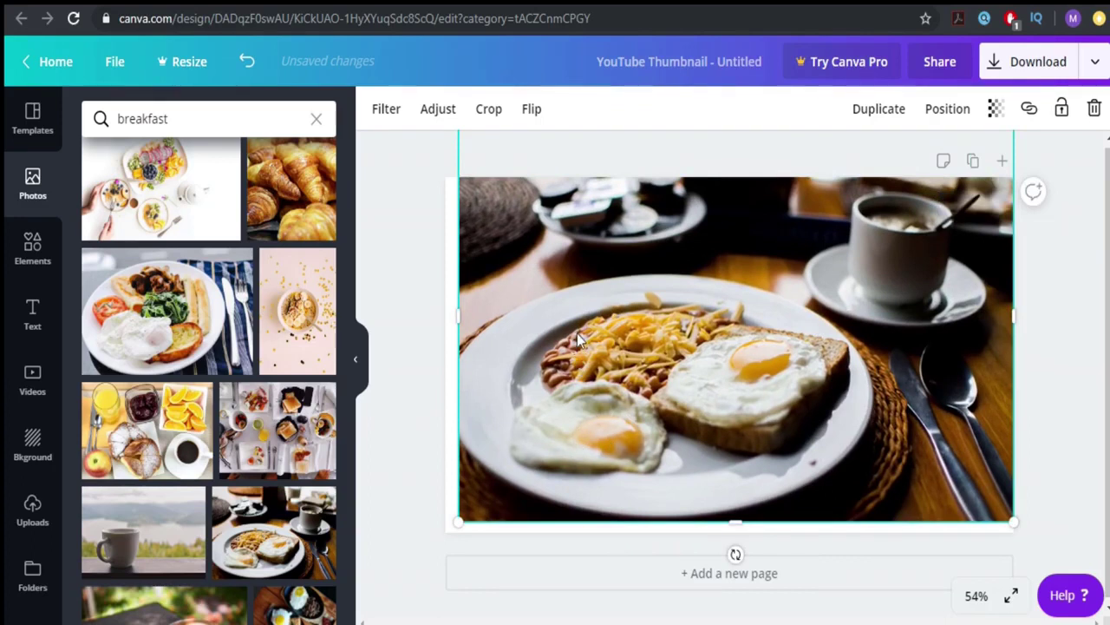
{"action": "left_click_drag", "start_coordinate": [765, 261], "coordinate": [749, 282]}
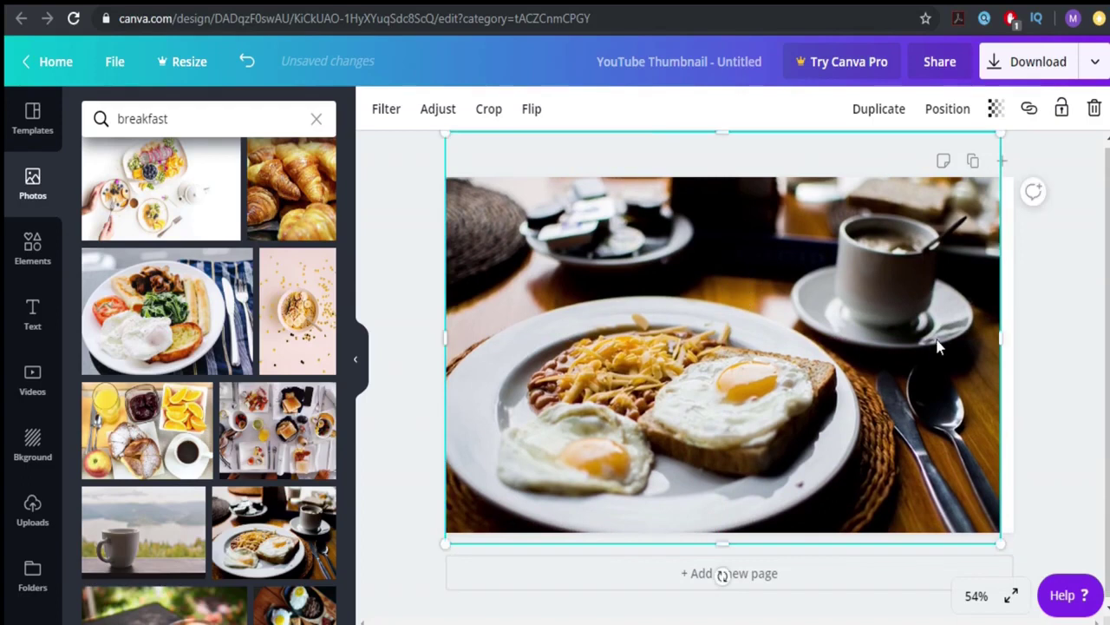
{"action": "left_click_drag", "start_coordinate": [1000, 334], "coordinate": [1036, 330]}
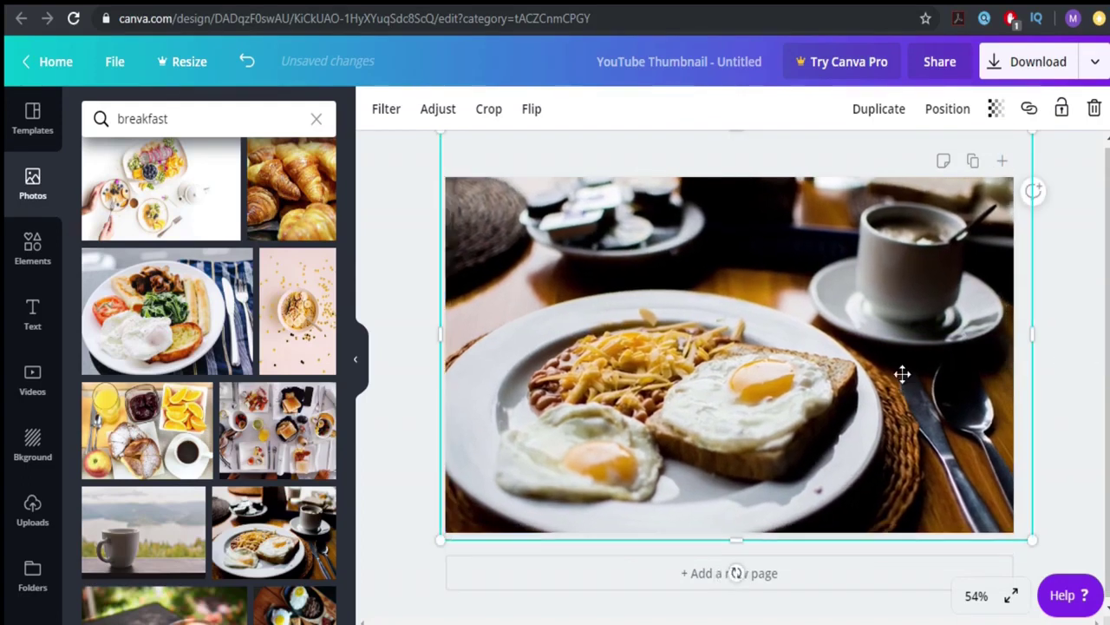
{"action": "mouse_move", "coordinate": [902, 372]}
{"action": "left_mouse_down"}
{"action": "mouse_move", "coordinate": [900, 362]}
{"action": "mouse_move", "coordinate": [902, 375]}
{"action": "left_mouse_up"}
{"action": "left_click", "coordinate": [1066, 327]}
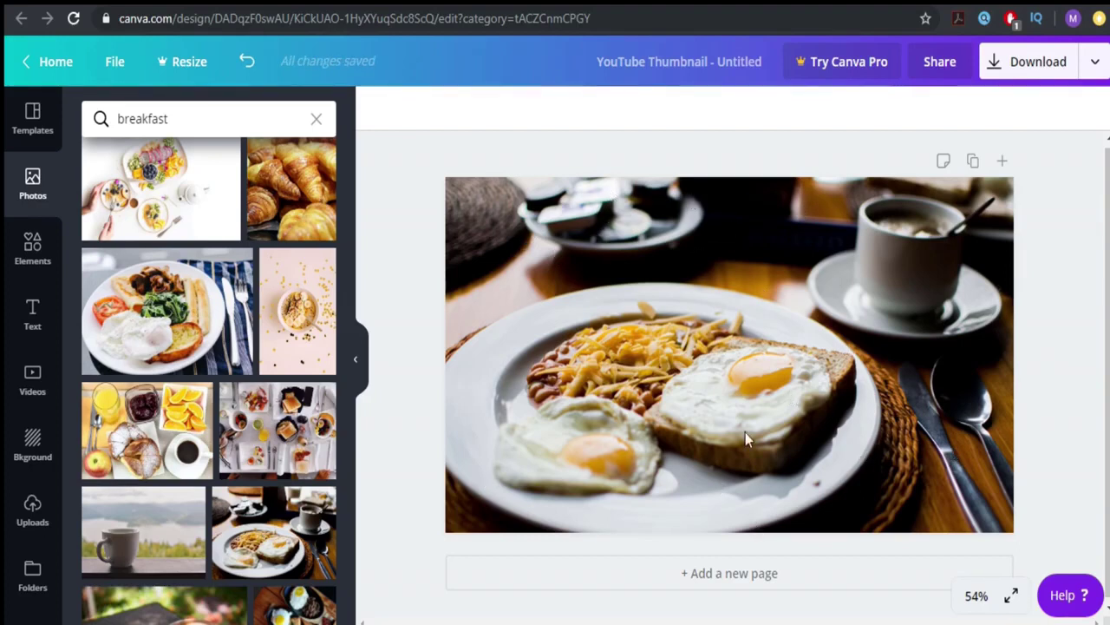
Crop-zoom the breakfast photo inside its frame so the eggs, plate and coffee cup appear larger
{"action": "left_click", "coordinate": [803, 406]}
{"action": "double_click", "coordinate": [833, 422]}
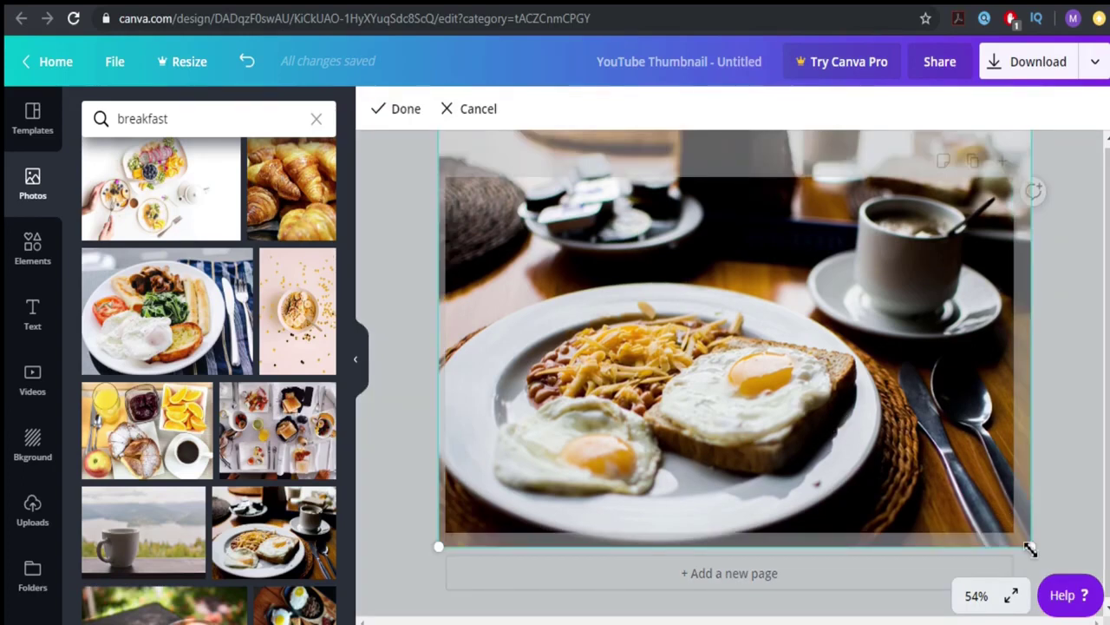
{"action": "left_click_drag", "start_coordinate": [1029, 547], "coordinate": [1069, 584]}
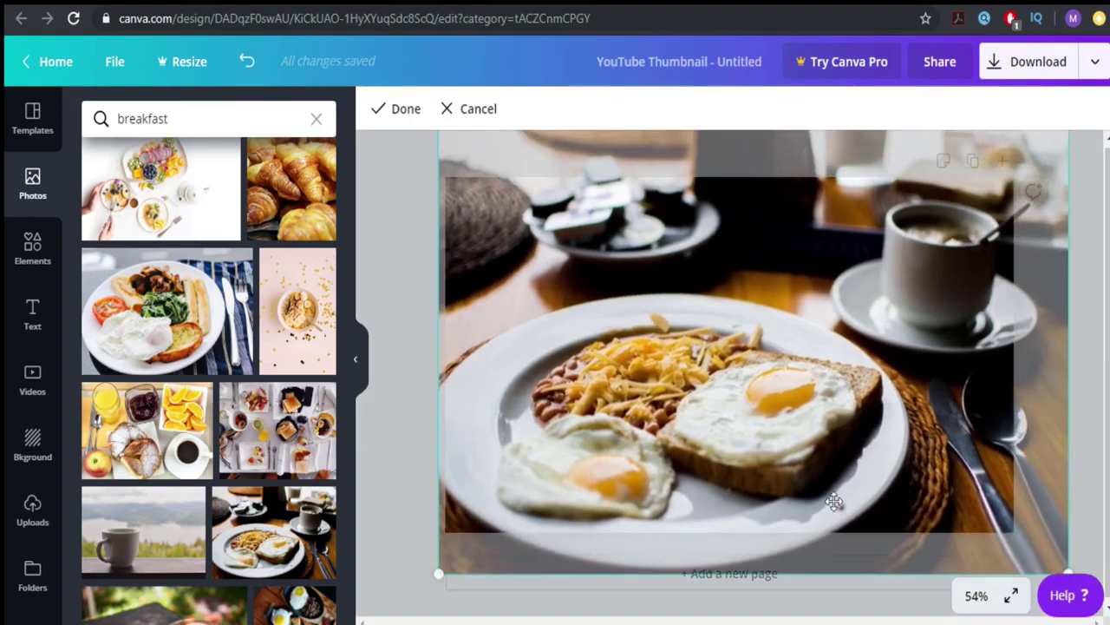
{"action": "left_click_drag", "start_coordinate": [748, 462], "coordinate": [725, 452]}
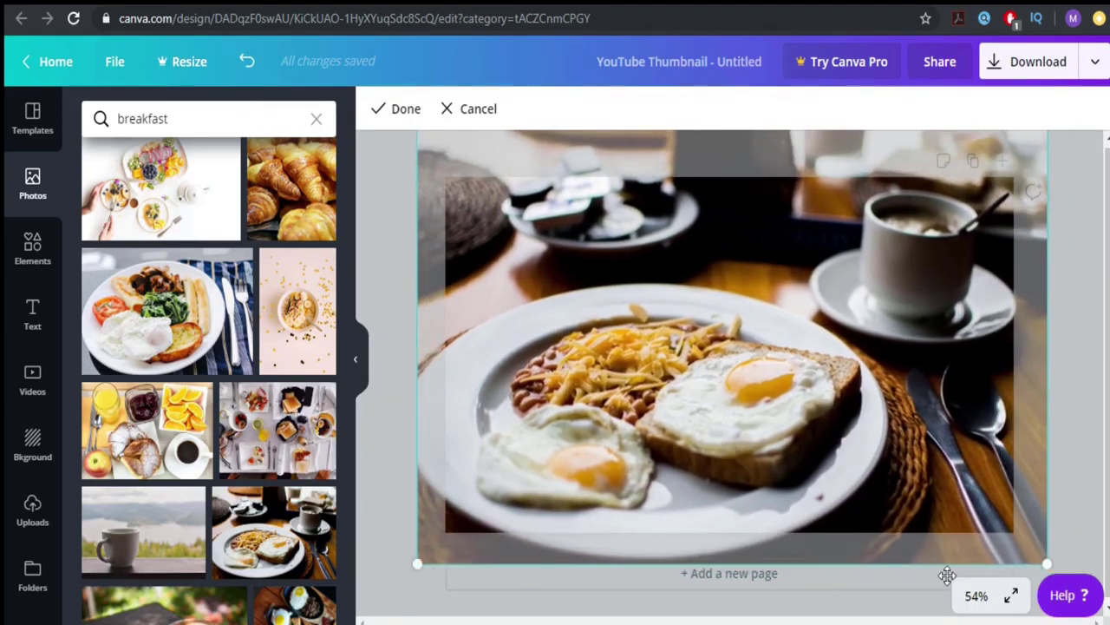
{"action": "left_click_drag", "start_coordinate": [1048, 560], "coordinate": [1074, 595]}
{"action": "left_click_drag", "start_coordinate": [904, 478], "coordinate": [867, 473]}
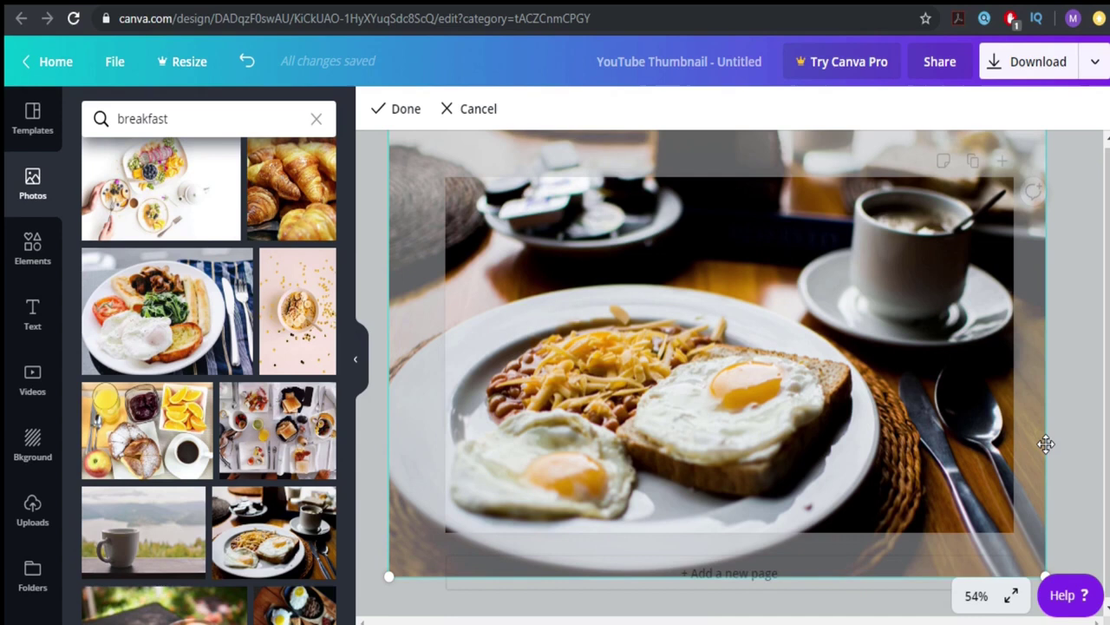
{"action": "left_click", "coordinate": [1081, 379]}
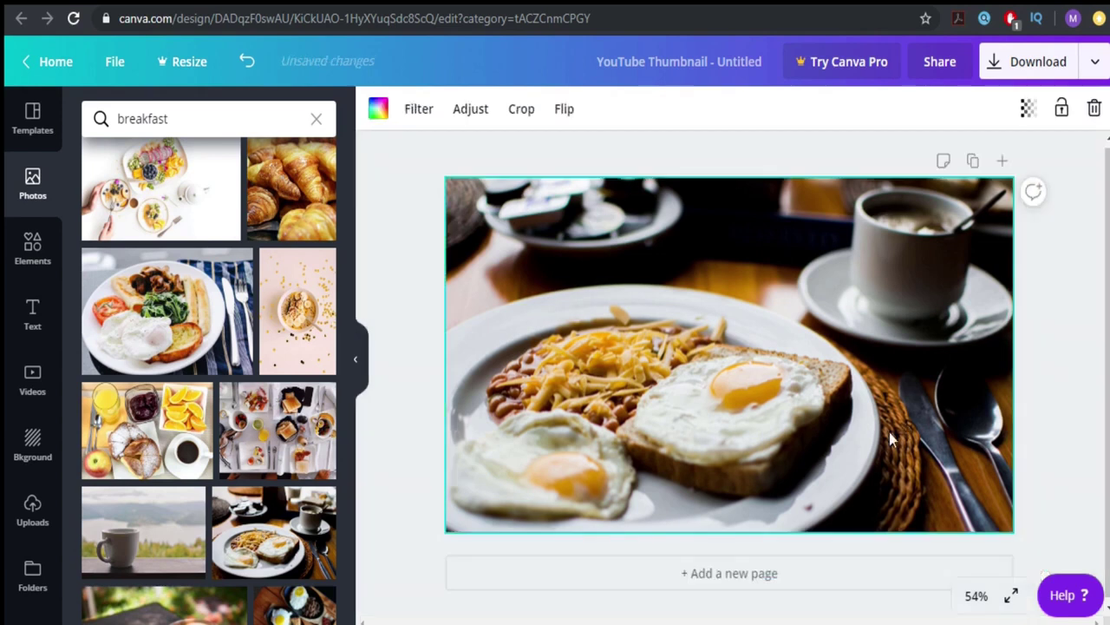
{"action": "double_click", "coordinate": [699, 408]}
{"action": "left_click_drag", "start_coordinate": [673, 421], "coordinate": [685, 414]}
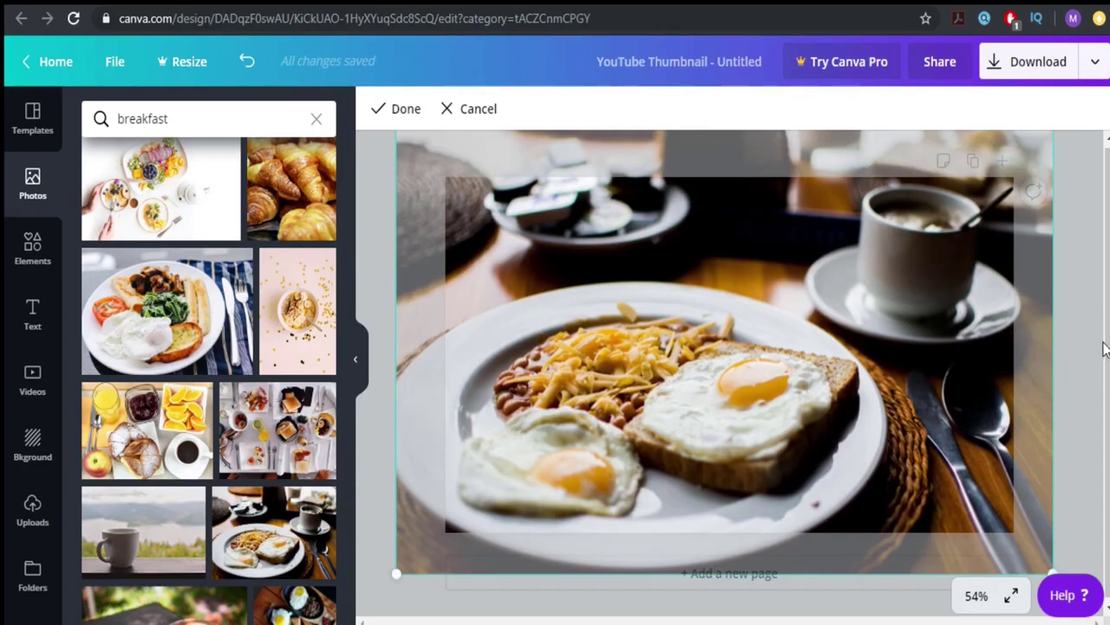
{"action": "left_click", "coordinate": [1081, 380]}
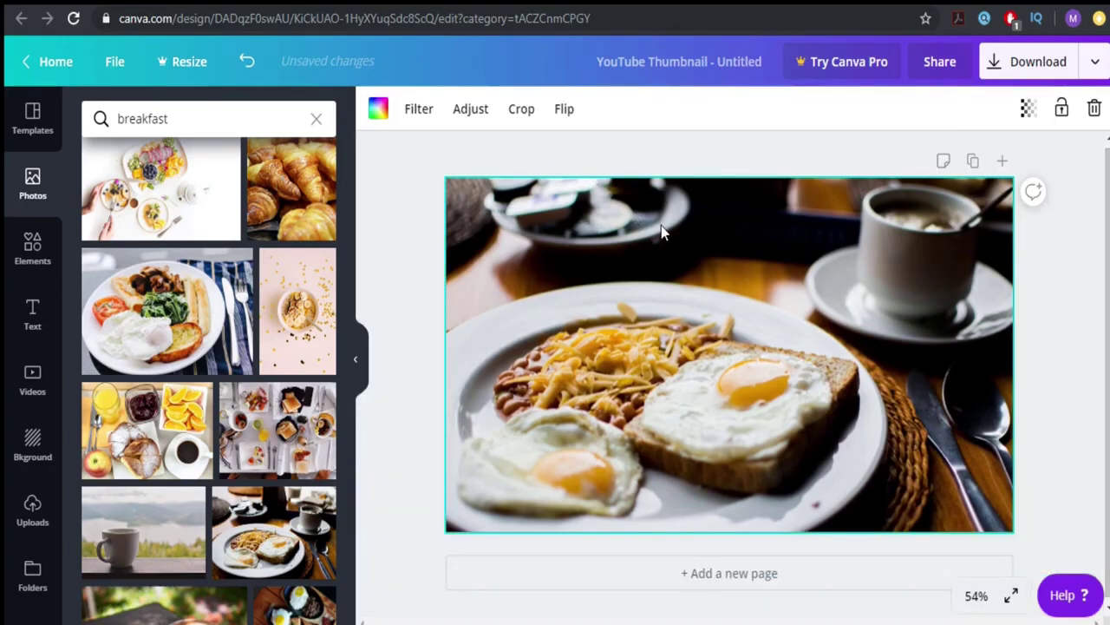
Search Elements for a square shape and add a grey square to the page
{"action": "left_click", "coordinate": [30, 460]}
{"action": "left_click", "coordinate": [27, 260]}
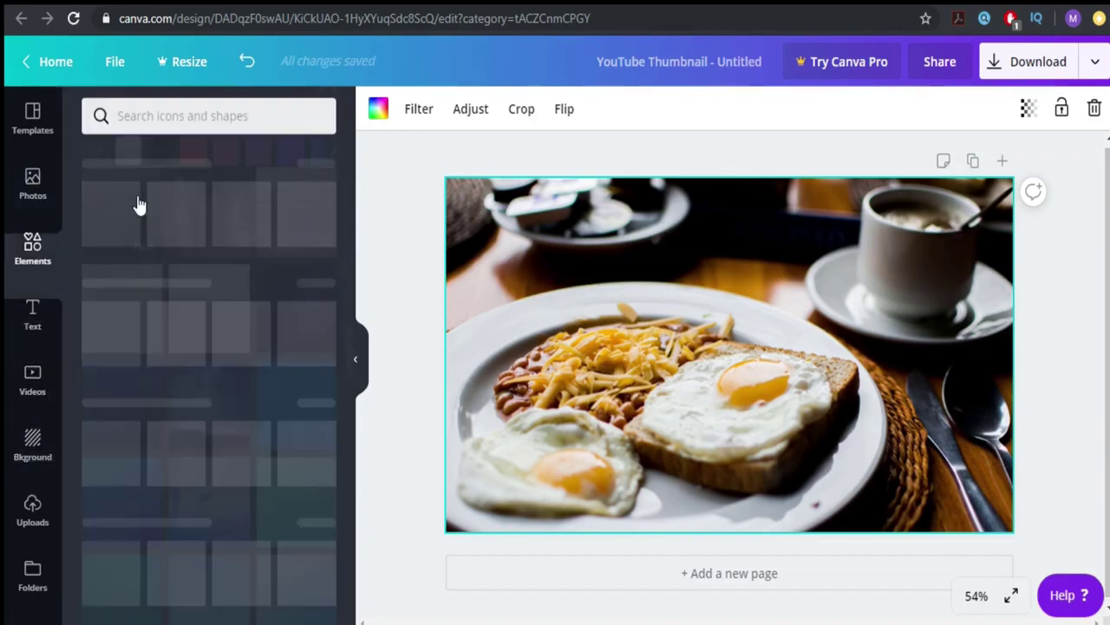
{"action": "left_click", "coordinate": [191, 127]}
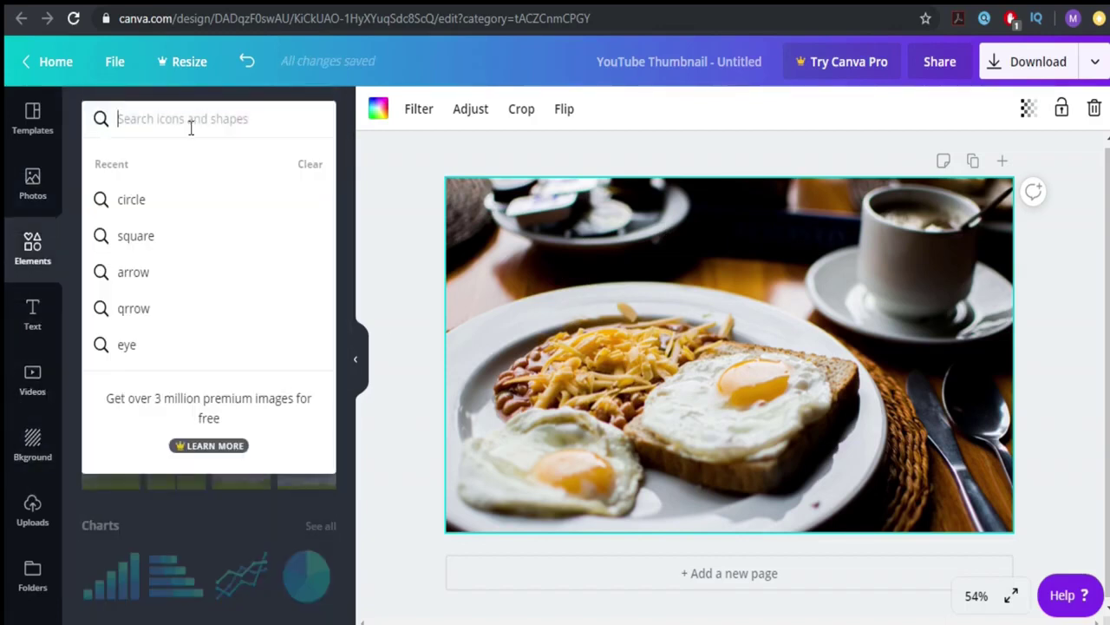
{"action": "left_click", "coordinate": [158, 233]}
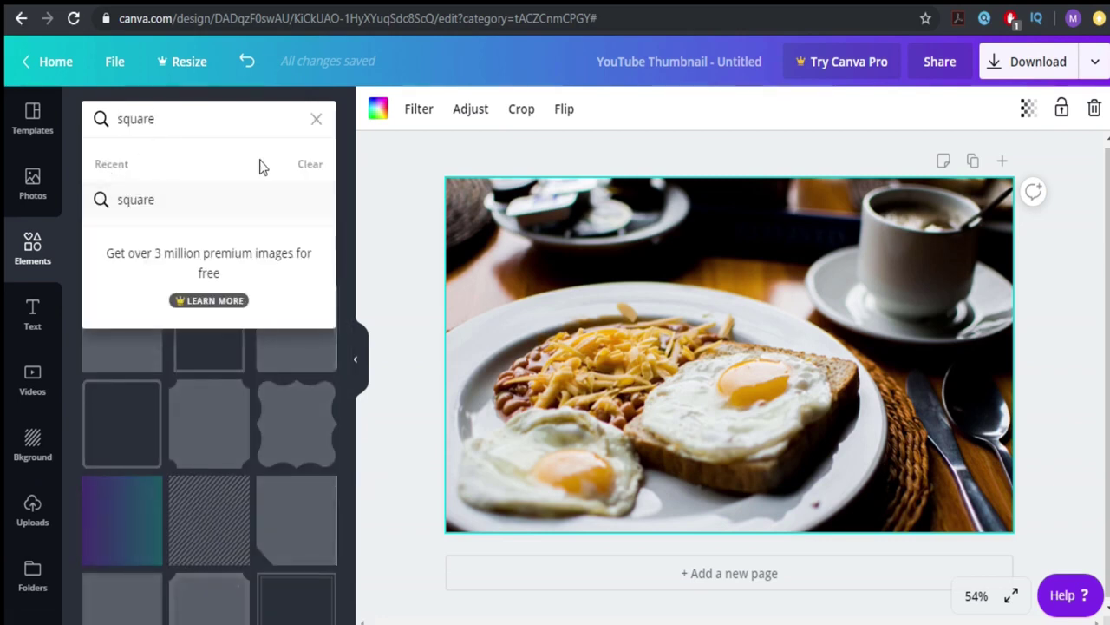
{"action": "left_click", "coordinate": [351, 297]}
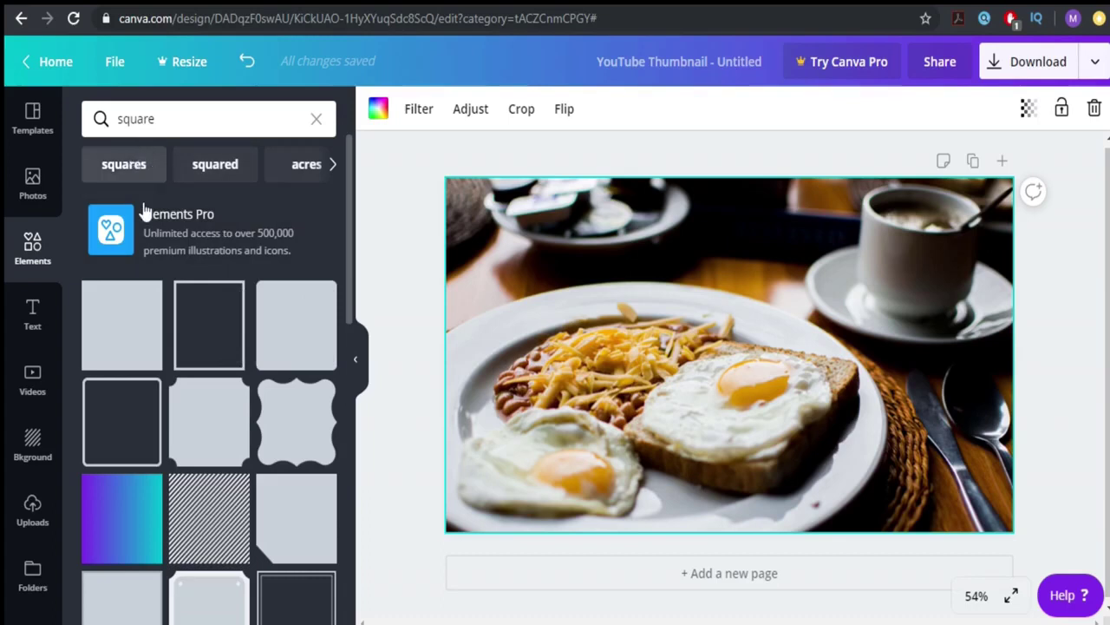
{"action": "left_click", "coordinate": [119, 339]}
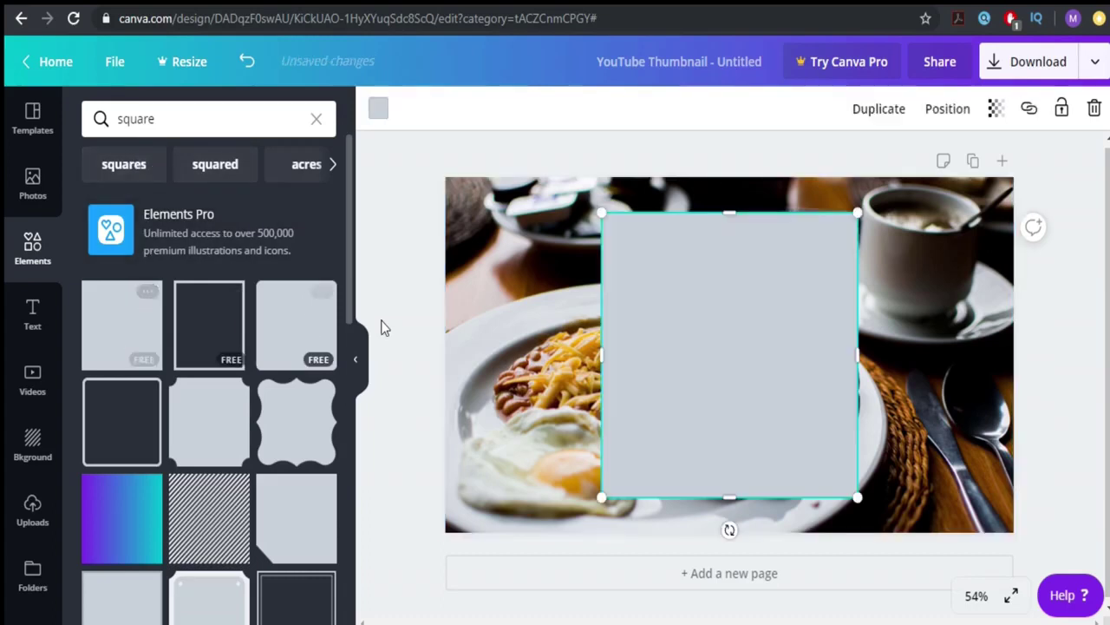
Flatten the square into a thin bar along the photo's top-left
{"action": "left_click_drag", "start_coordinate": [727, 494], "coordinate": [590, 253]}
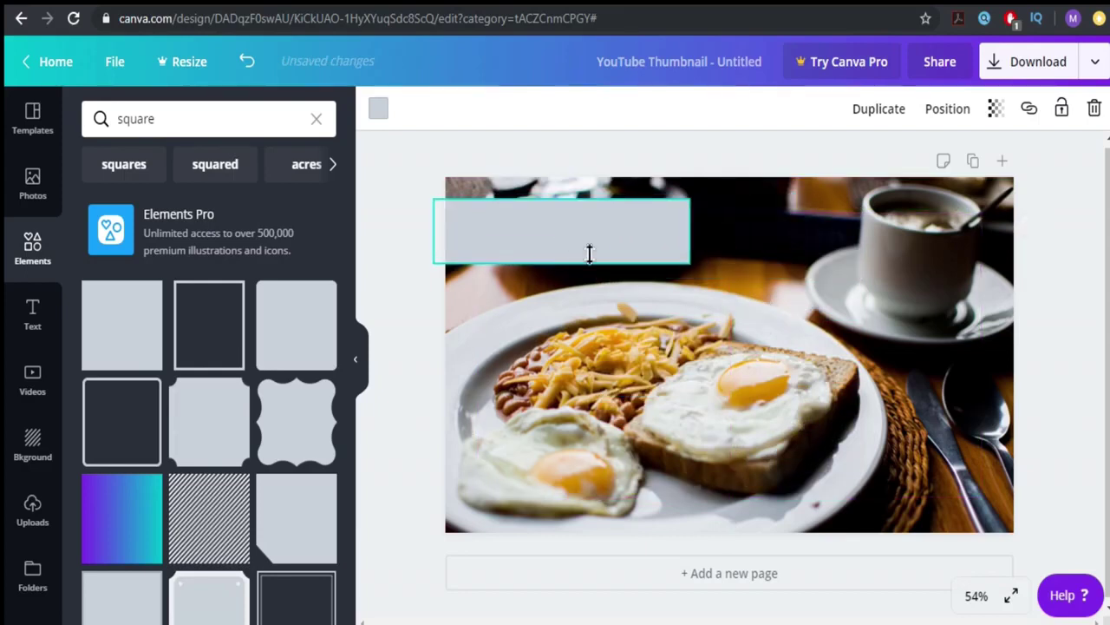
{"action": "left_click_drag", "start_coordinate": [709, 193], "coordinate": [785, 189]}
{"action": "left_click_drag", "start_coordinate": [706, 238], "coordinate": [723, 243]}
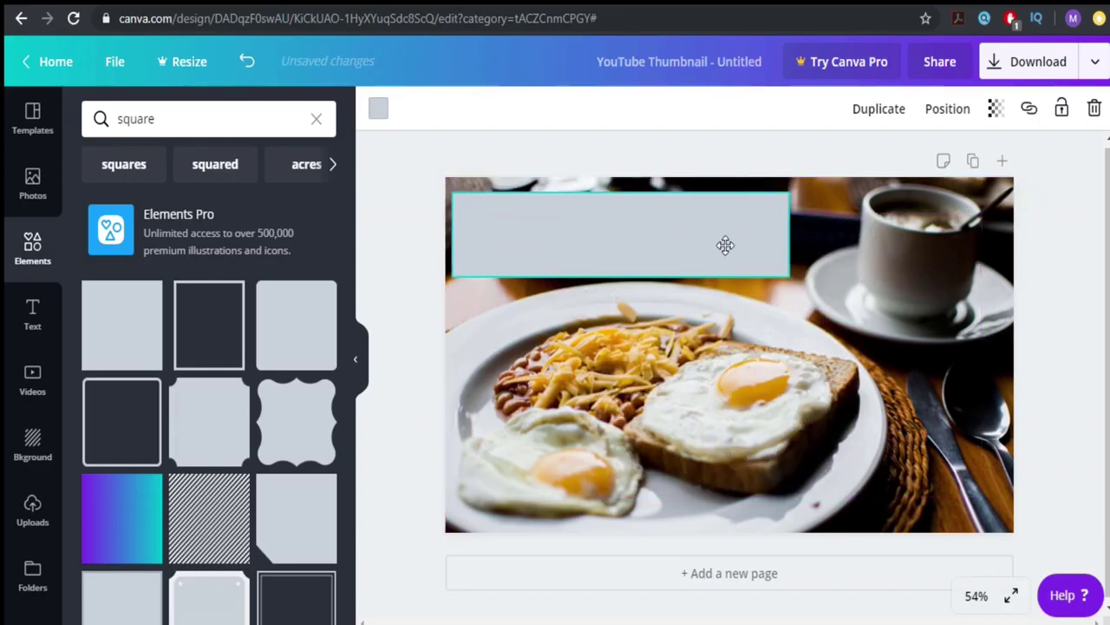
Colour the bar black, nudge it left and stretch it wider to the right
{"action": "left_click", "coordinate": [379, 108]}
{"action": "left_click", "coordinate": [99, 262]}
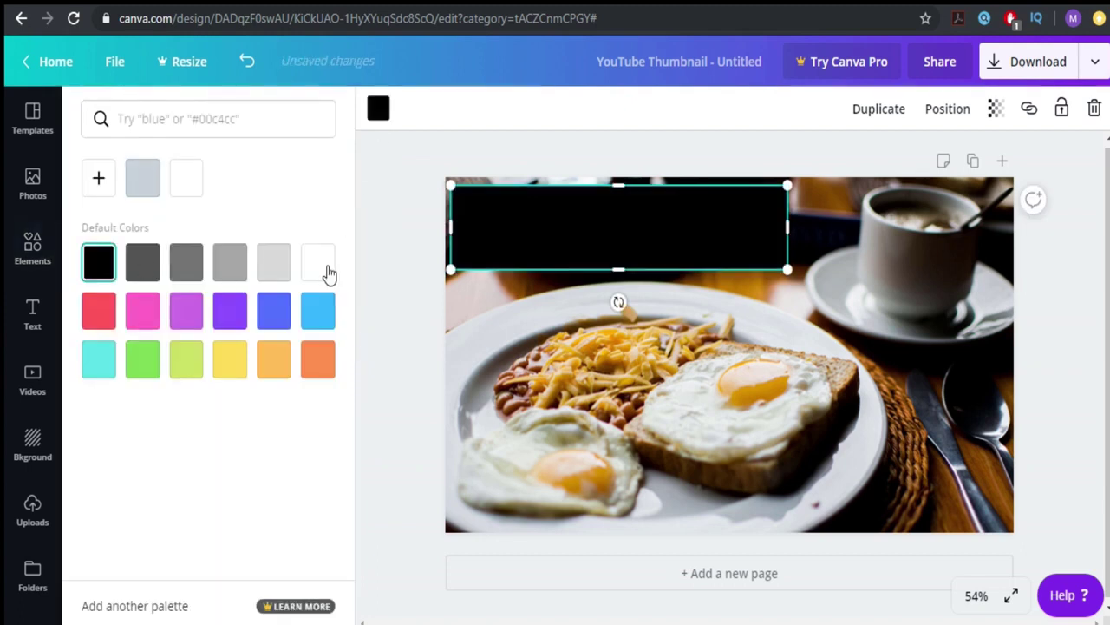
{"action": "left_click", "coordinate": [391, 261]}
{"action": "left_click_drag", "start_coordinate": [565, 251], "coordinate": [550, 246]}
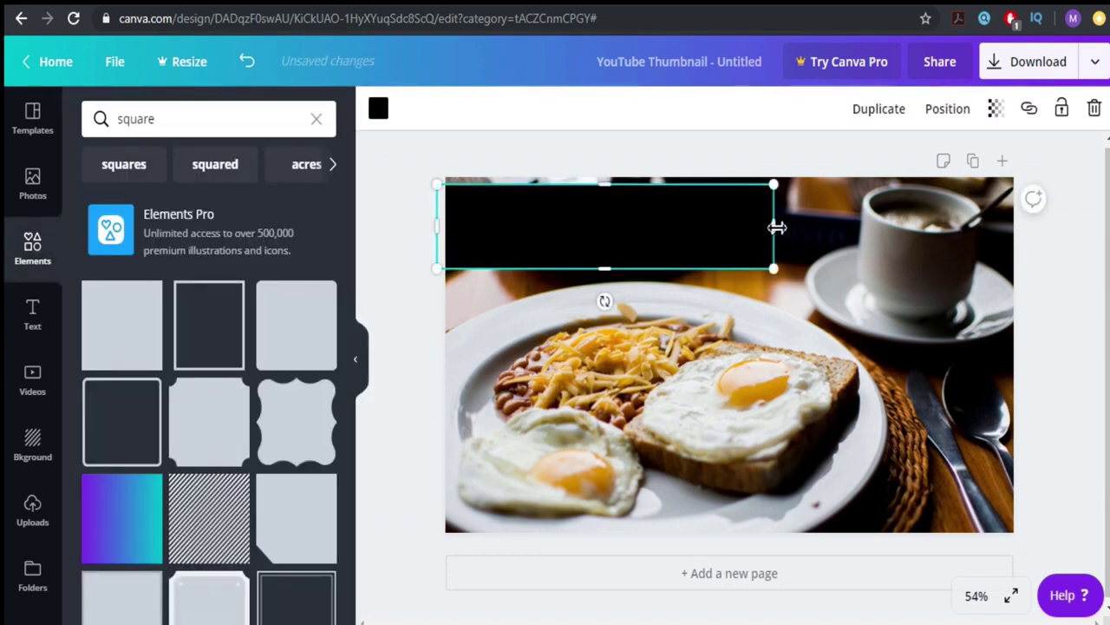
{"action": "left_click_drag", "start_coordinate": [776, 227], "coordinate": [790, 227]}
{"action": "left_click", "coordinate": [672, 148]}
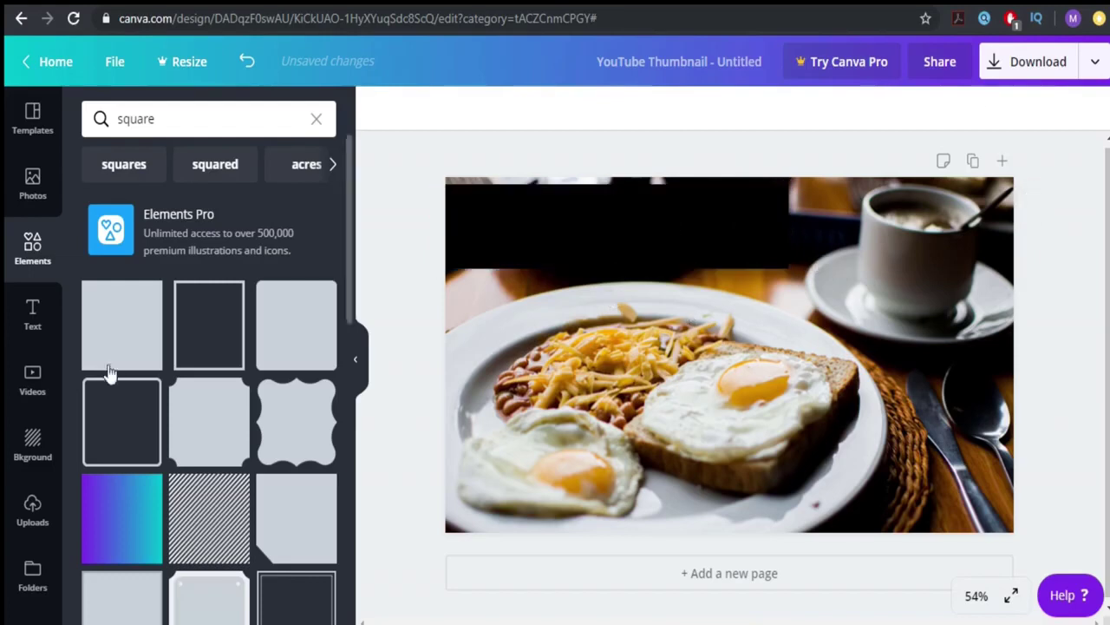
Add a heading reading 'How To Make The BEST Omlette', fixing typos, then open a new browser tab
{"action": "left_click", "coordinate": [32, 323]}
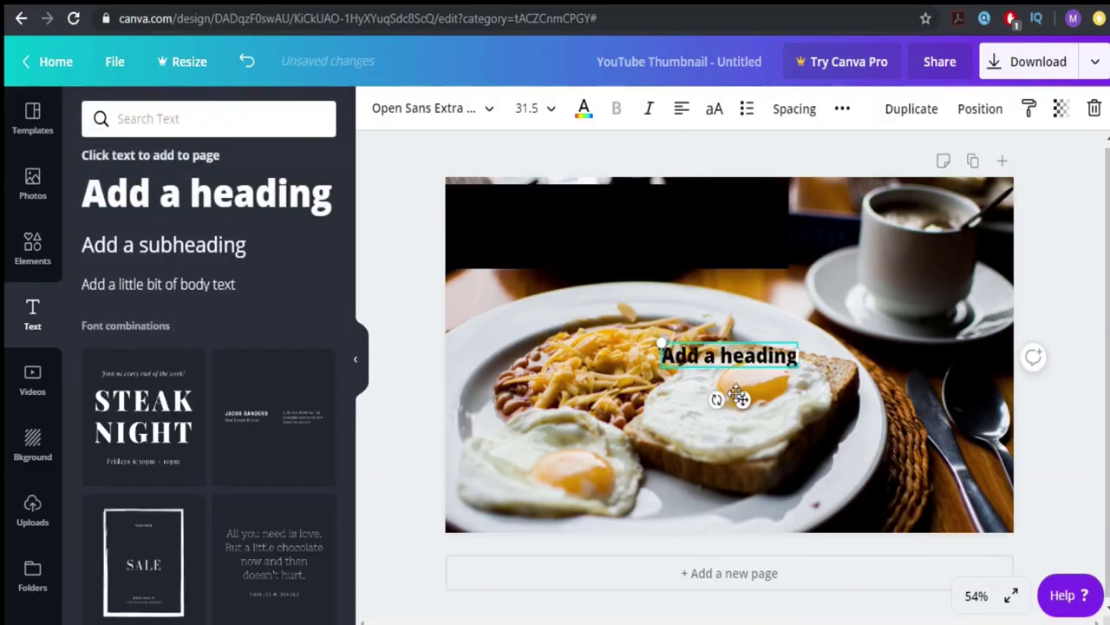
{"action": "triple_click", "coordinate": [739, 355]}
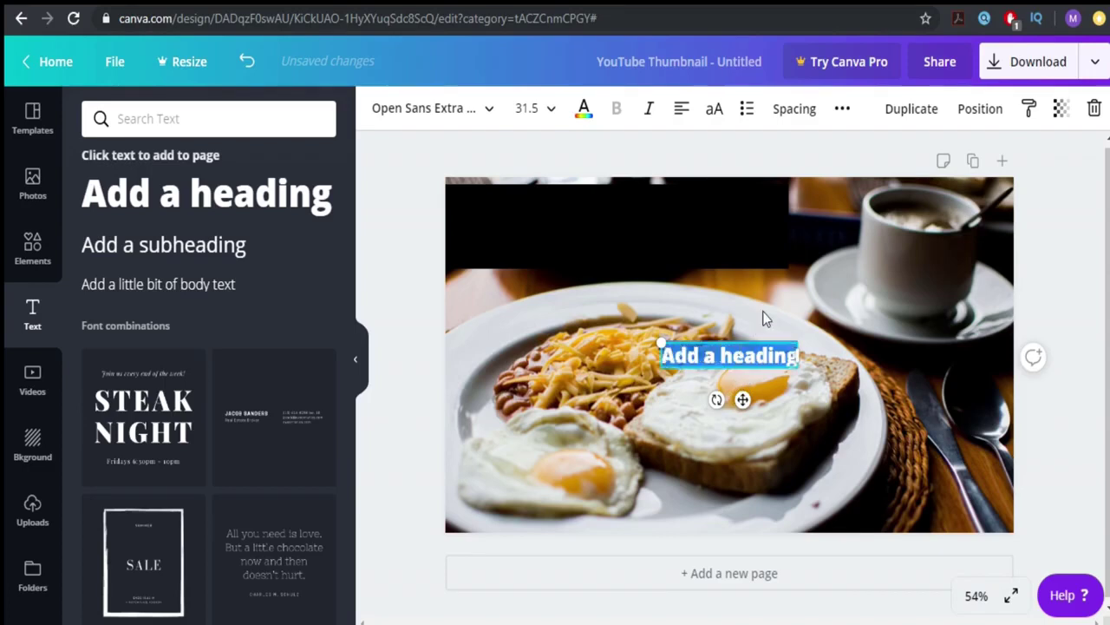
{"action": "type", "text": "How T"}
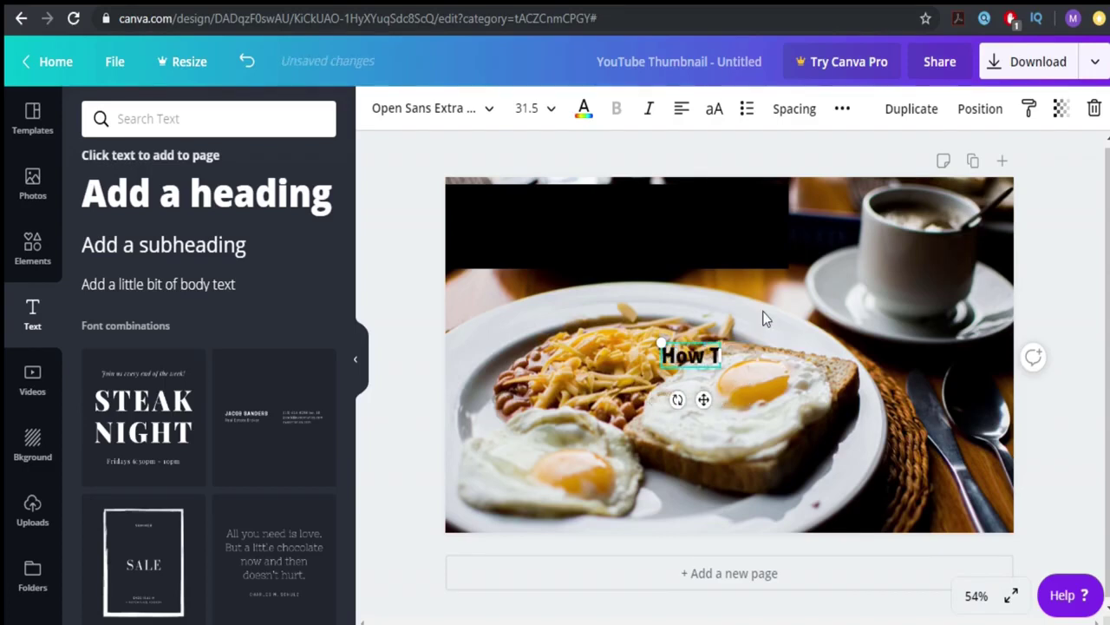
{"action": "type", "text": "o MAke"}
{"action": "key", "text": "BackSpace"}
{"action": "key", "text": "BackSpace"}
{"action": "key", "text": "BackSpace"}
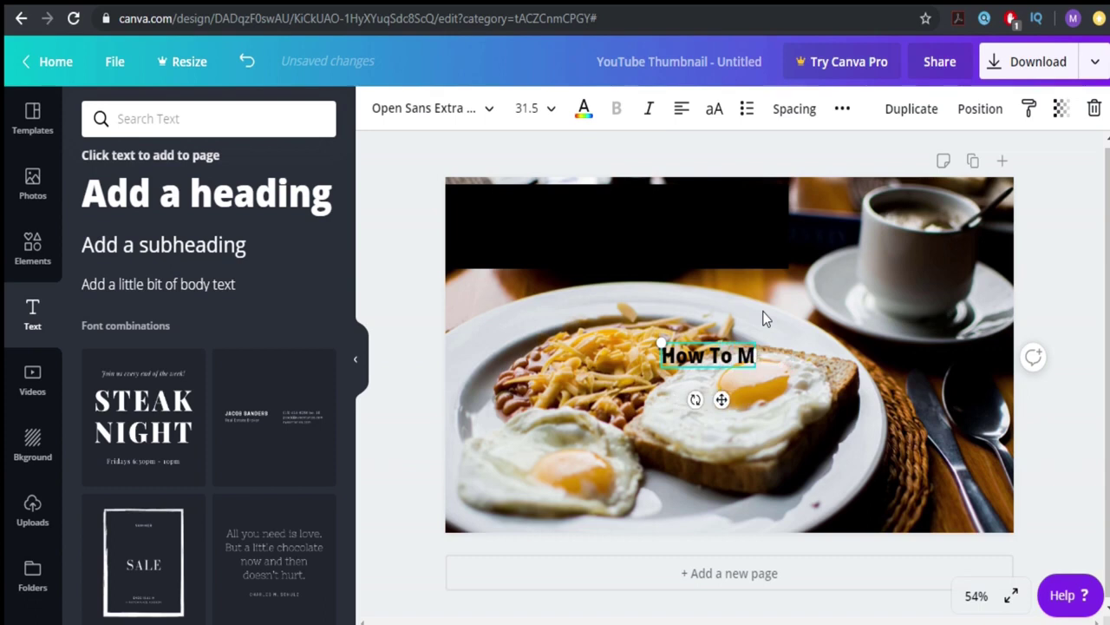
{"action": "type", "text": "ake"}
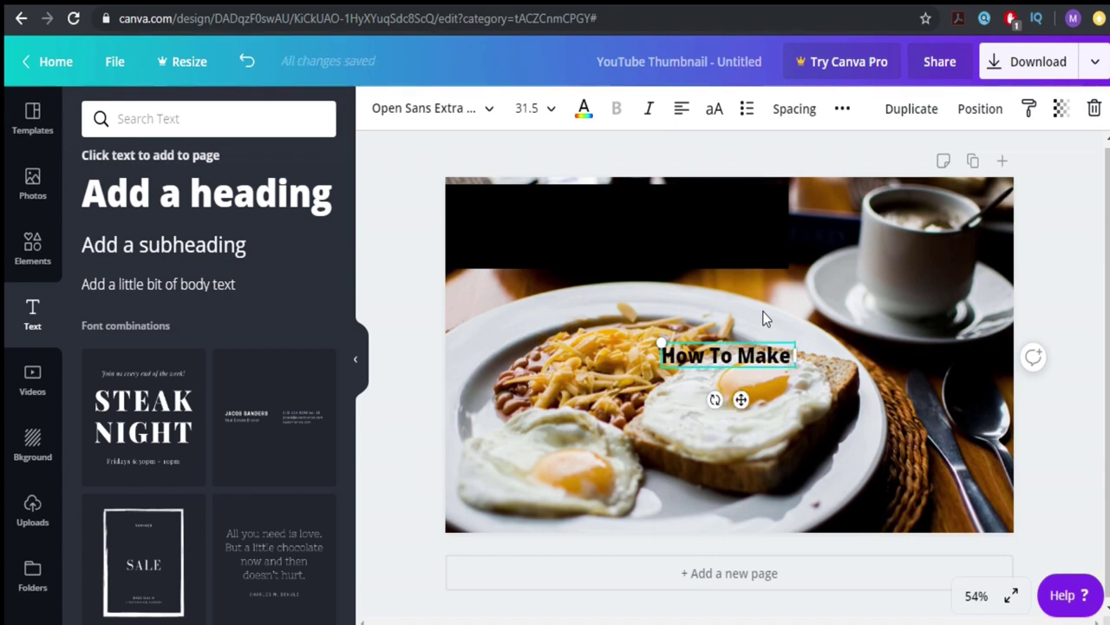
{"action": "type", "text": " The BEST"}
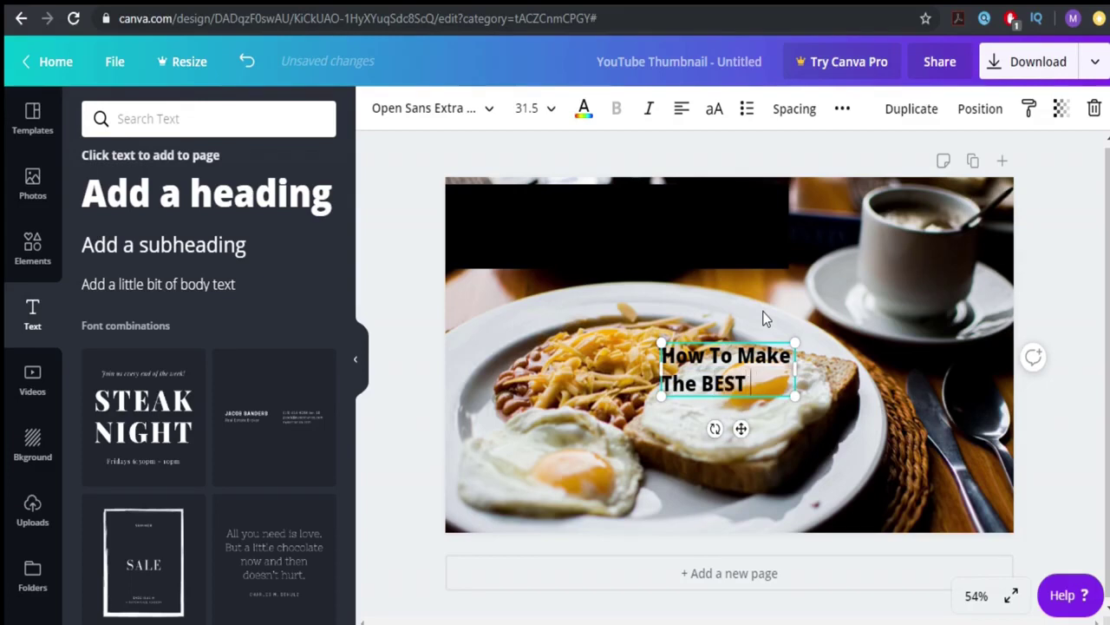
{"action": "type", "text": " oMLE"}
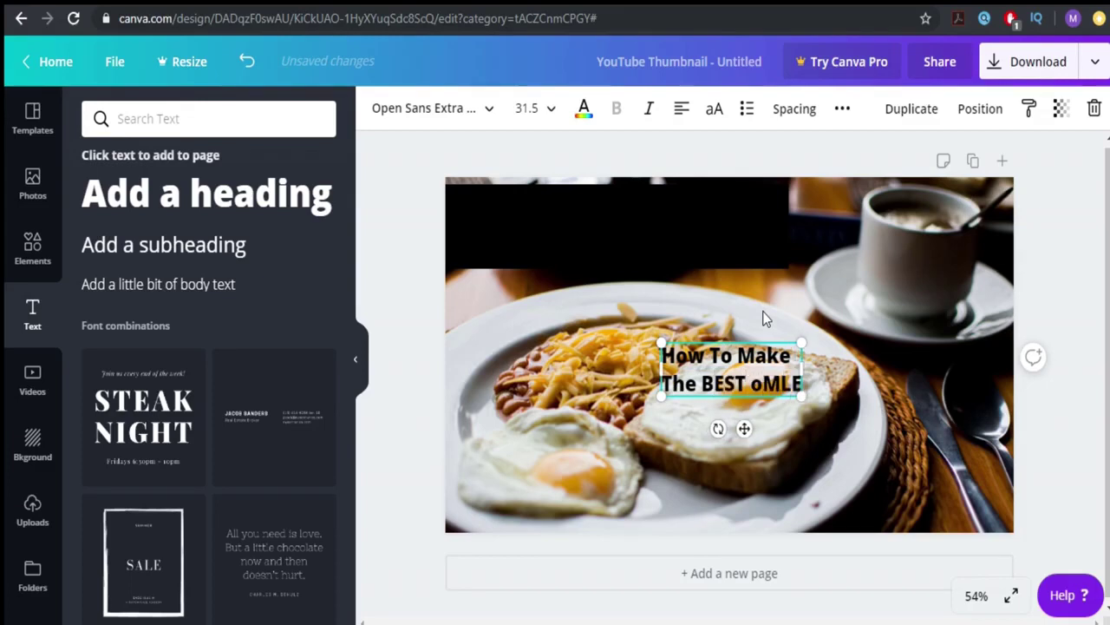
{"action": "key", "text": "BackSpace"}
{"action": "key", "text": "BackSpace"}
{"action": "key", "text": "BackSpace"}
{"action": "type", "text": "m"}
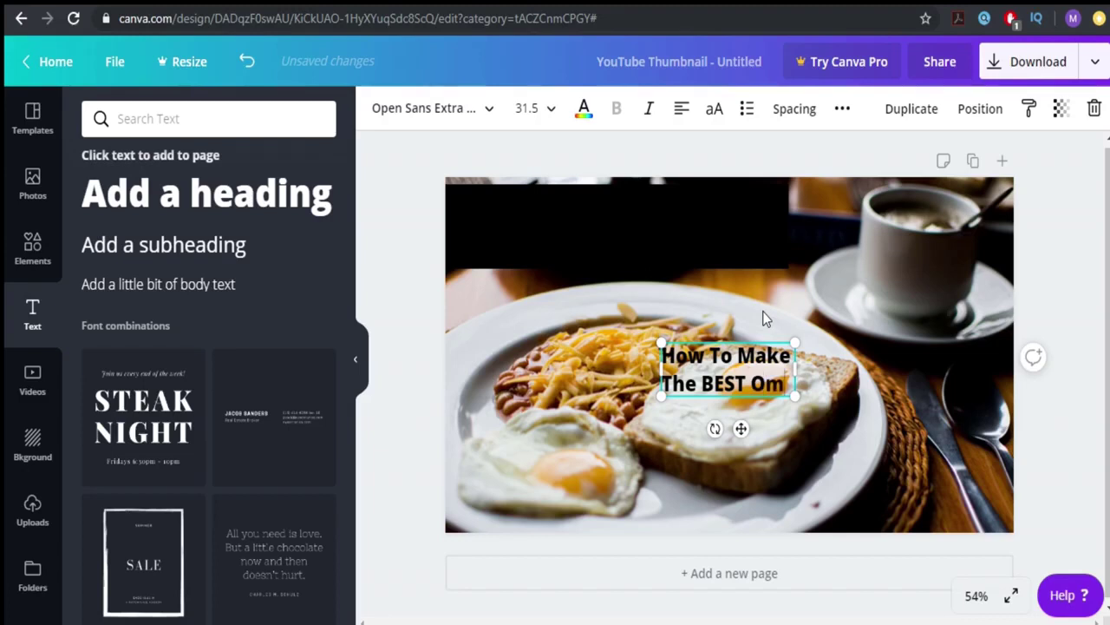
{"action": "type", "text": "lette"}
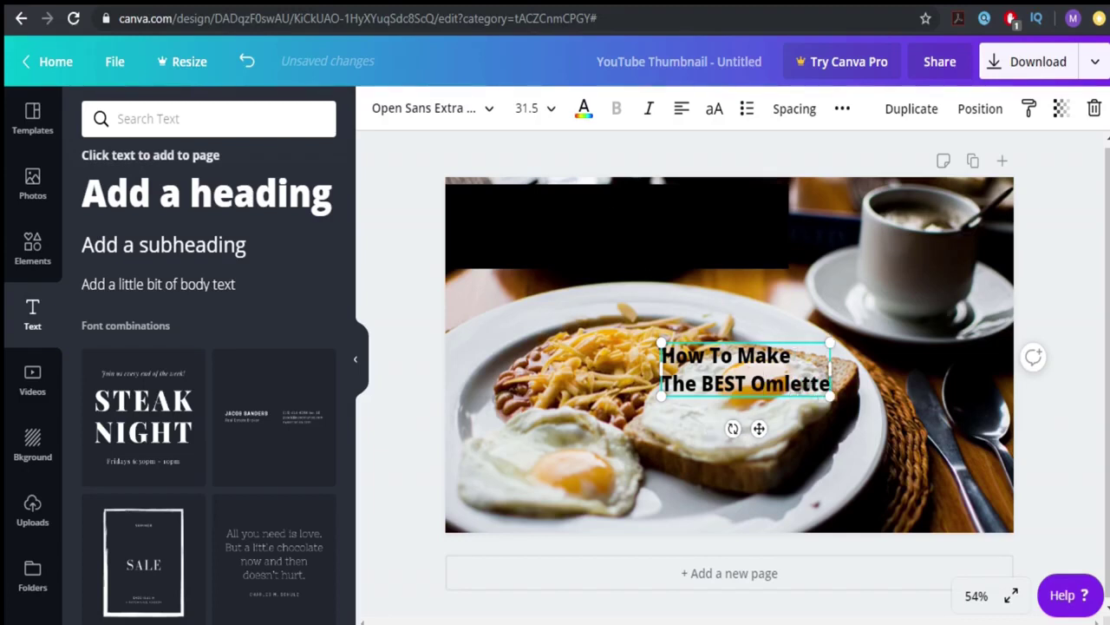
{"action": "key", "text": "ctrl+t"}
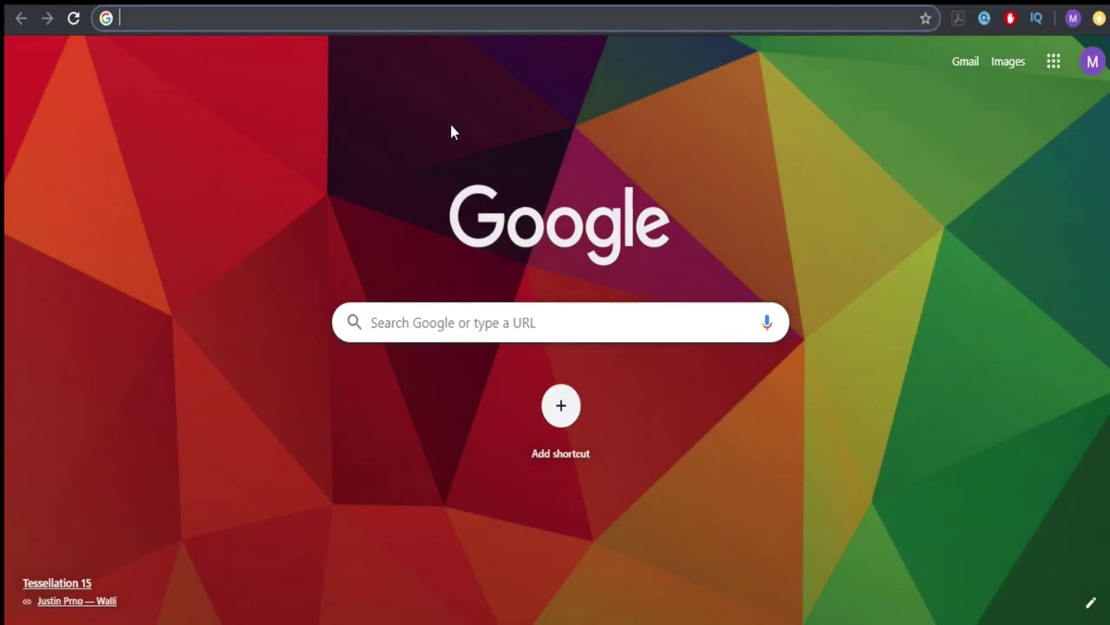
Search Google for 'omlette' and accept the 'omelette' spelling correction
{"action": "type", "text": "imlette4"}
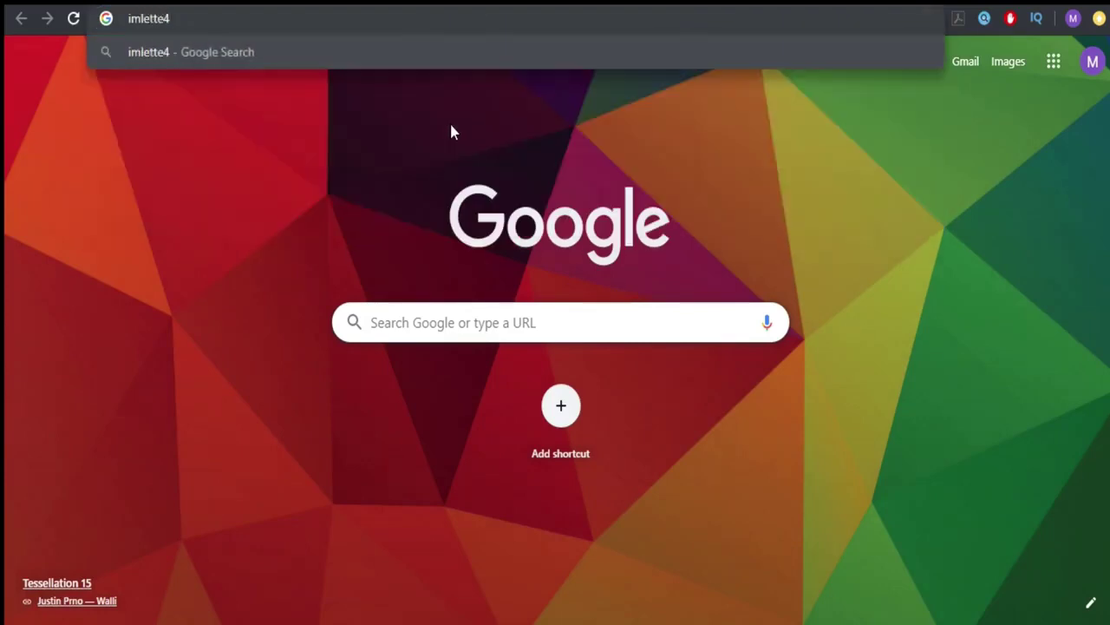
{"action": "key", "text": "ctrl+a"}
{"action": "type", "text": "omlette"}
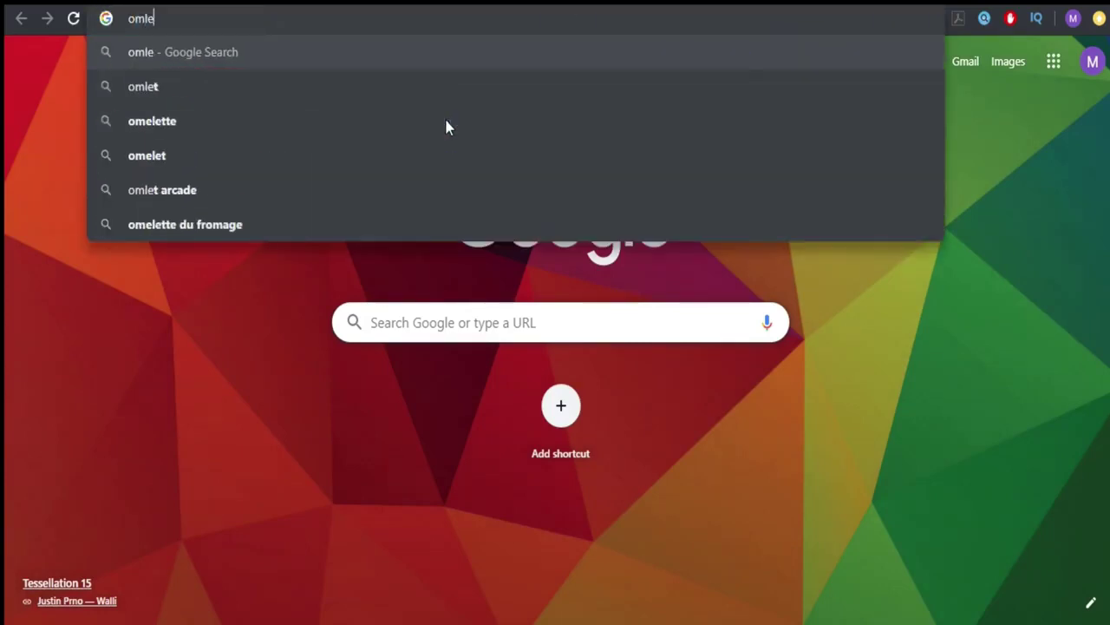
{"action": "key", "text": "Return"}
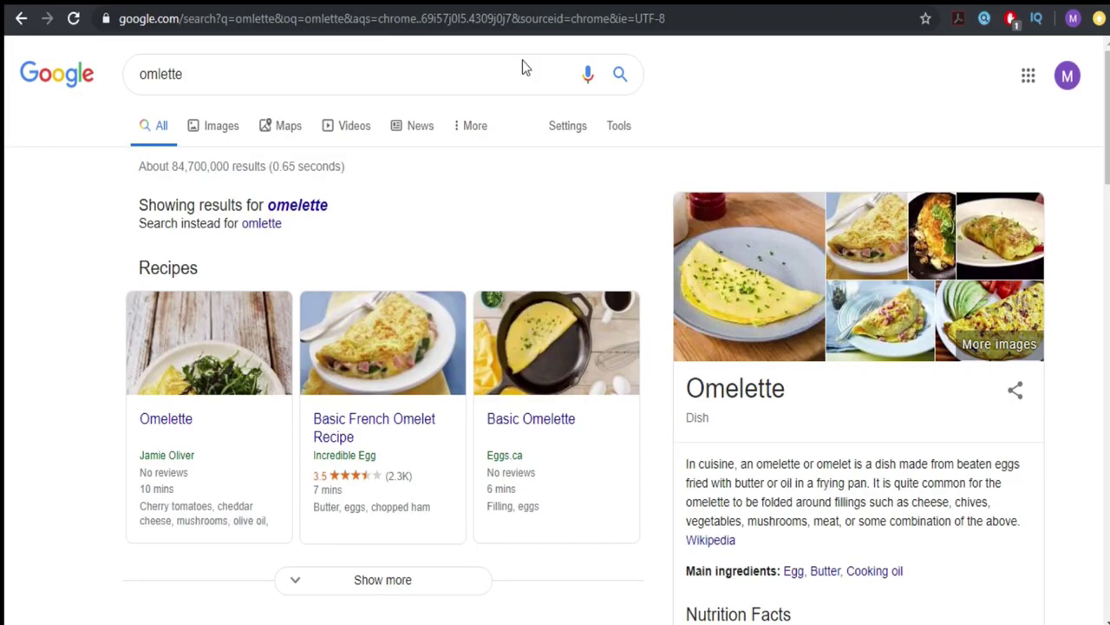
{"action": "left_click", "coordinate": [314, 206]}
Replace 'Omlette' in the Canva heading with the correct spelling 'omelette'
{"action": "left_click", "coordinate": [223, 75]}
{"action": "key", "text": "ctrl+a"}
{"action": "key", "text": "ctrl+c"}
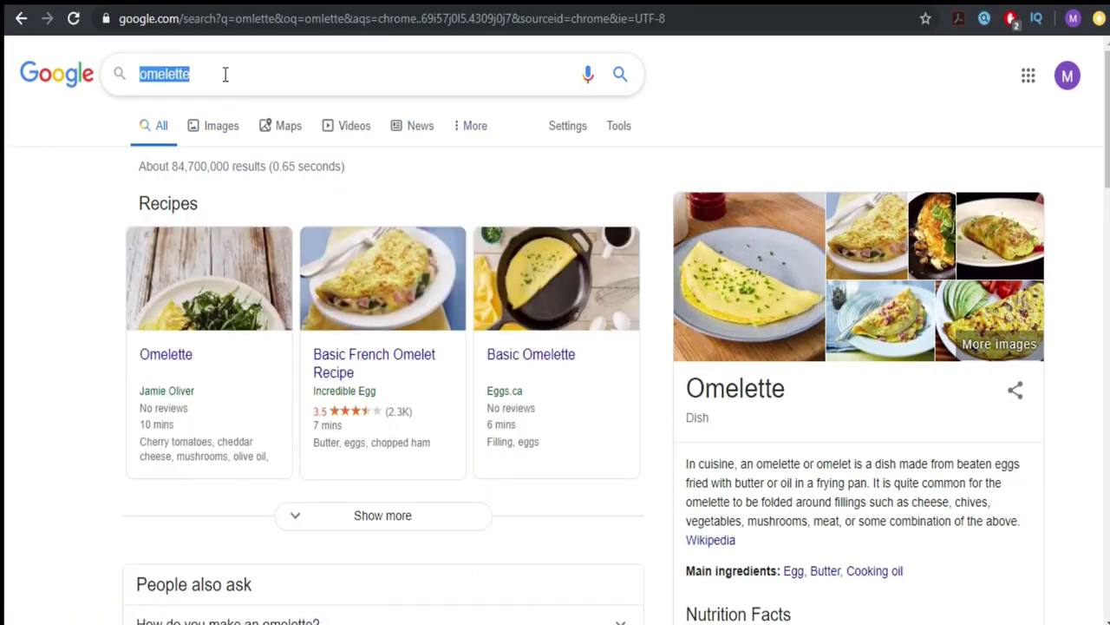
{"action": "key", "text": "BackSpace"}
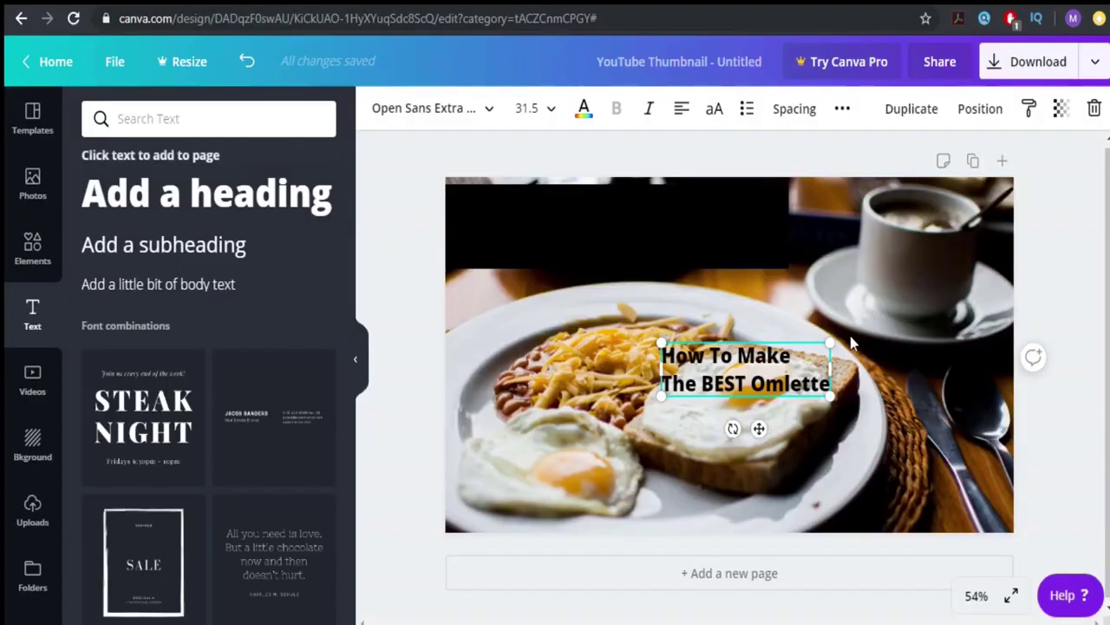
{"action": "double_click", "coordinate": [761, 382]}
{"action": "key", "text": "ctrl+v"}
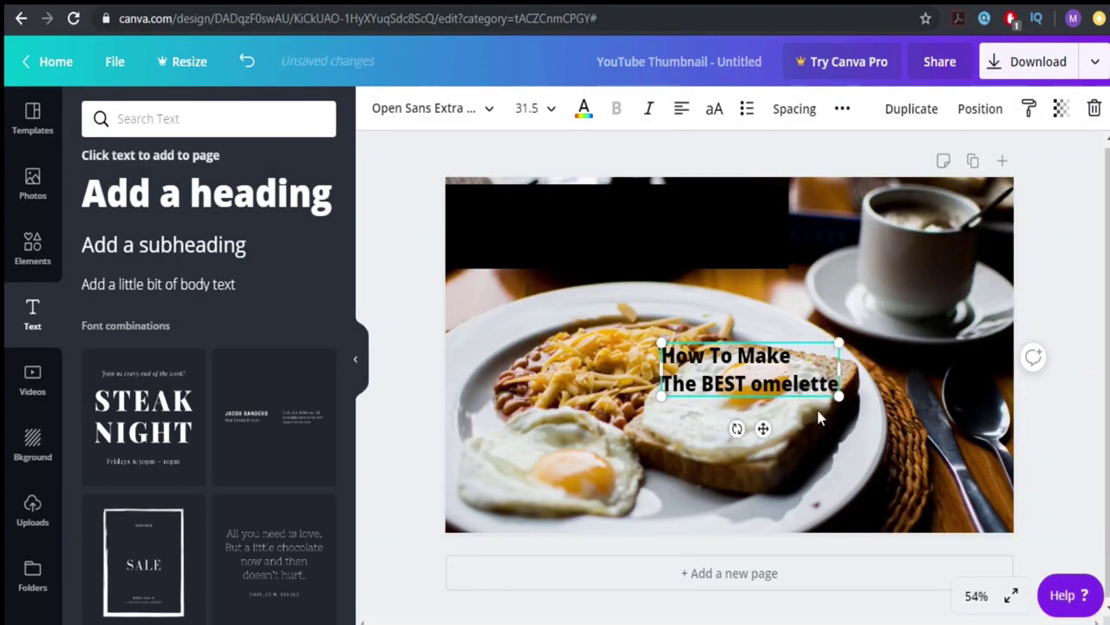
{"action": "left_click", "coordinate": [1051, 289]}
Move the heading onto the black bar, enlarge it and make the text white
{"action": "left_click_drag", "start_coordinate": [734, 388], "coordinate": [538, 232]}
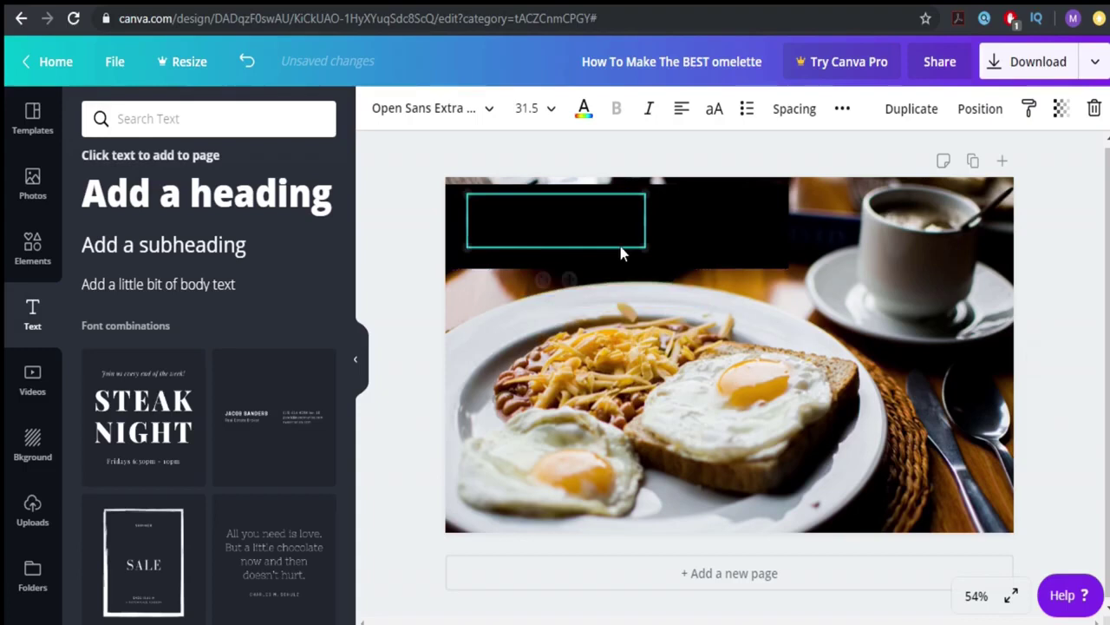
{"action": "left_click_drag", "start_coordinate": [646, 248], "coordinate": [724, 263]}
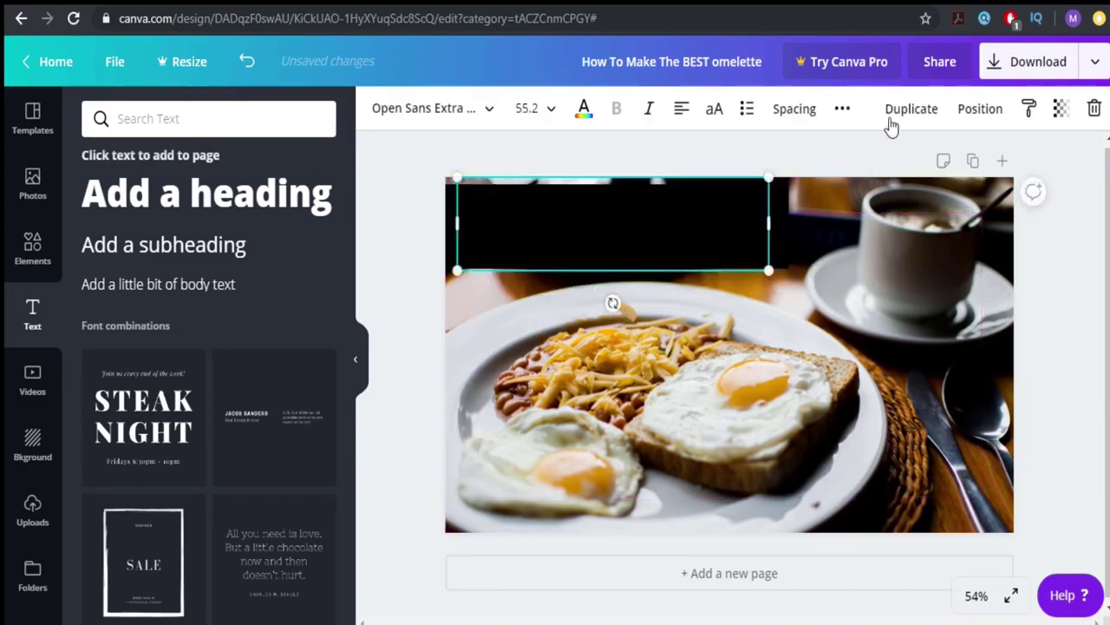
{"action": "left_click", "coordinate": [583, 108]}
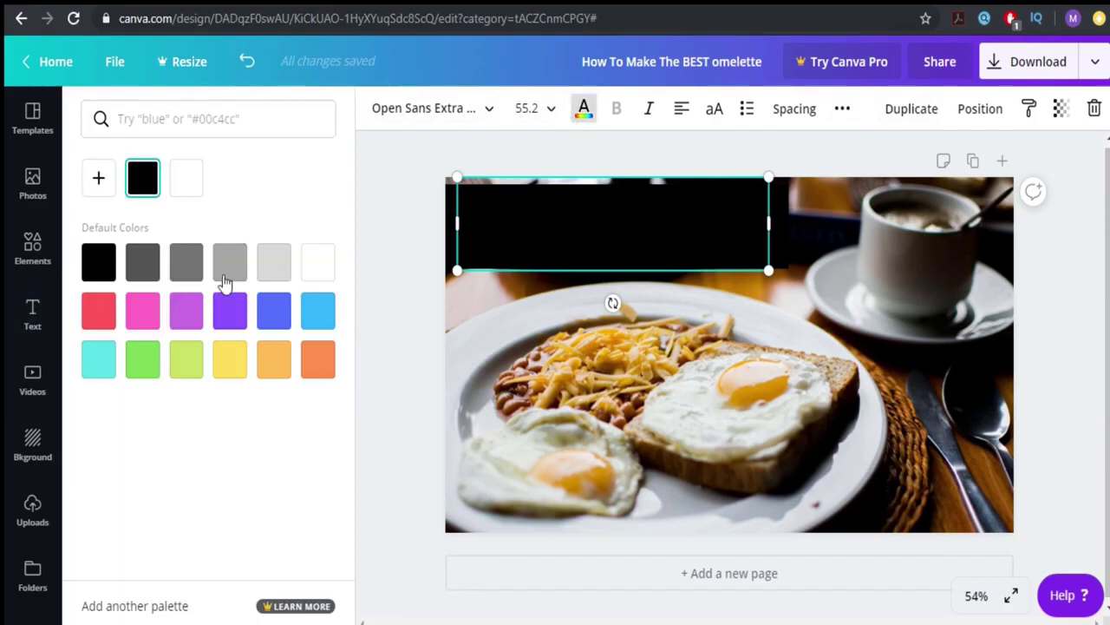
{"action": "left_click", "coordinate": [318, 262]}
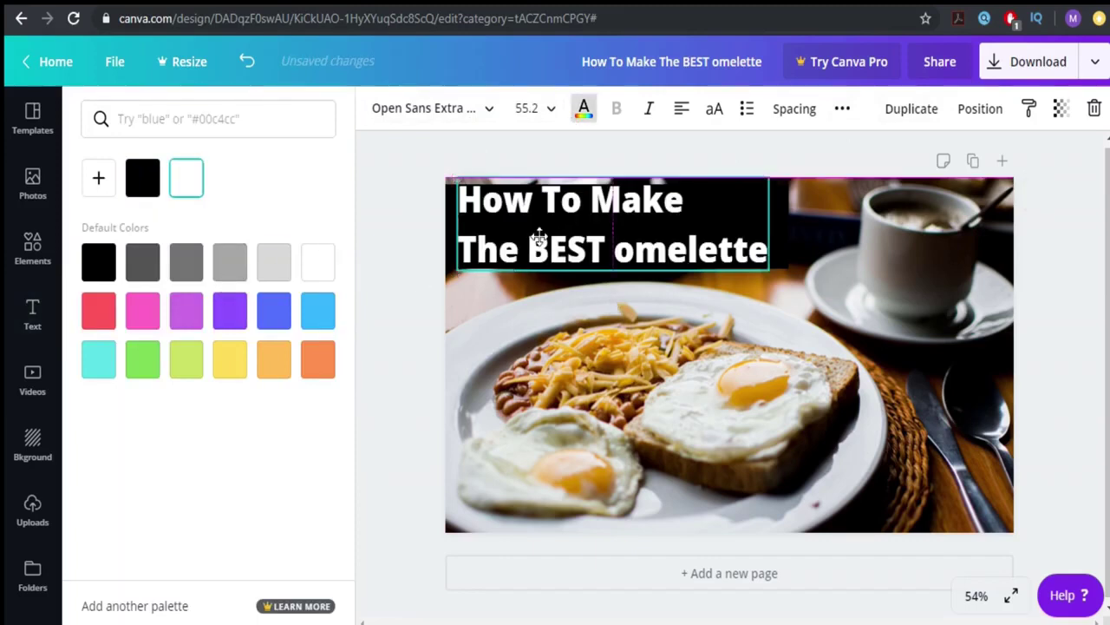
{"action": "left_click", "coordinate": [373, 251]}
Capitalise 'omelette' to 'Omelette' and widen the box so it sits on line two
{"action": "left_click", "coordinate": [555, 264]}
{"action": "double_click", "coordinate": [626, 252]}
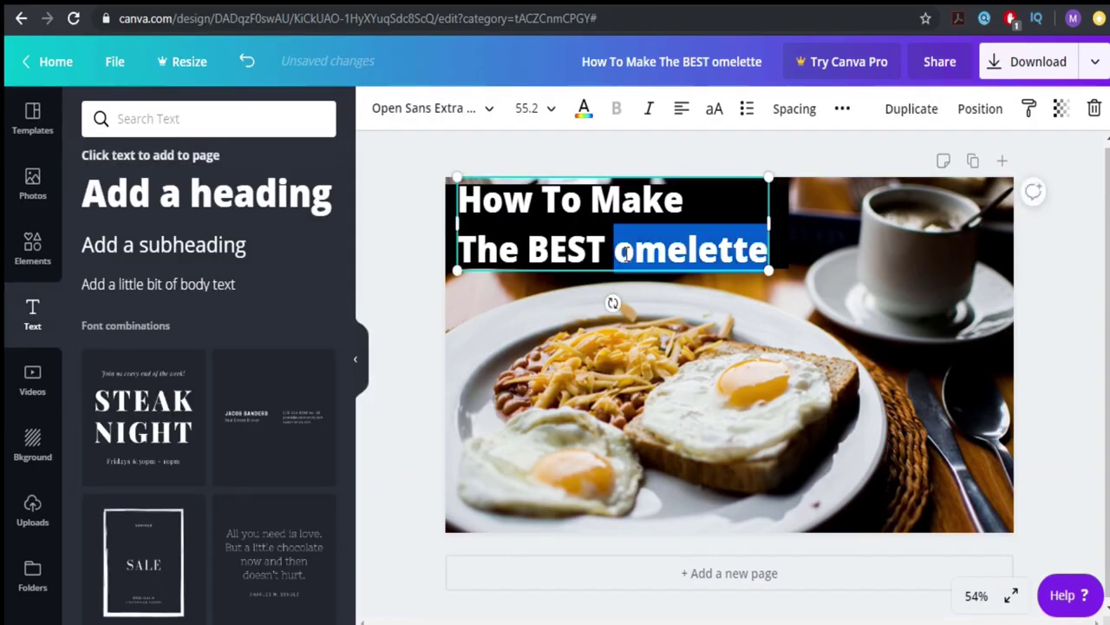
{"action": "left_click", "coordinate": [634, 251]}
{"action": "left_click_drag", "start_coordinate": [634, 256], "coordinate": [619, 258]}
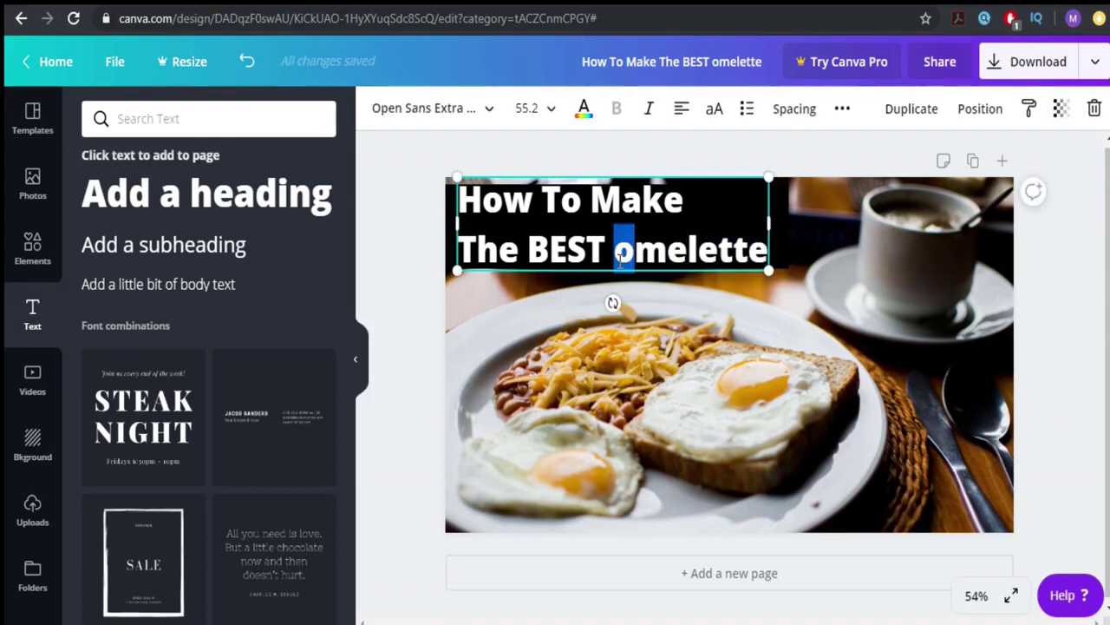
{"action": "type", "text": "O"}
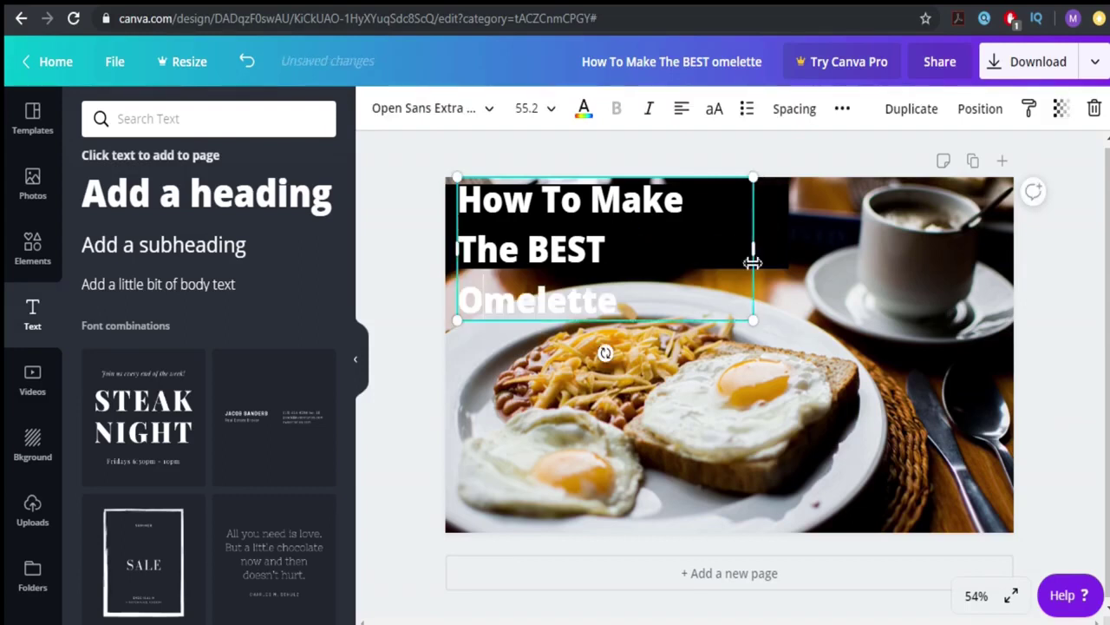
{"action": "left_click_drag", "start_coordinate": [752, 262], "coordinate": [783, 251]}
{"action": "left_click", "coordinate": [716, 414]}
Fine-tune the heading box size so the two-line title fits the black bar
{"action": "left_click", "coordinate": [569, 268]}
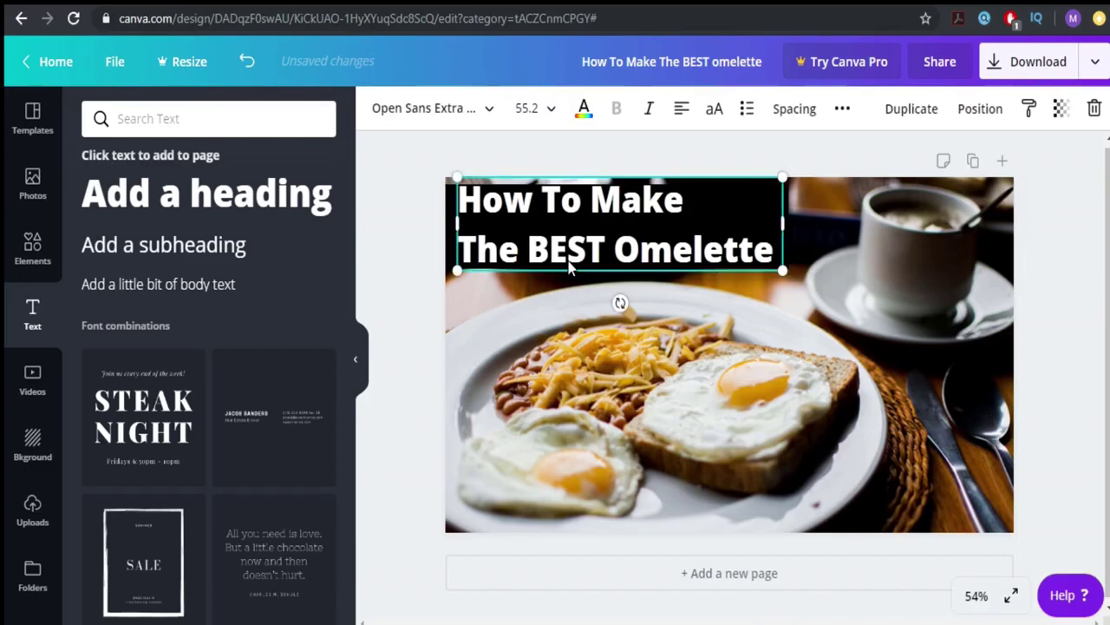
{"action": "left_click_drag", "start_coordinate": [780, 167], "coordinate": [769, 181]}
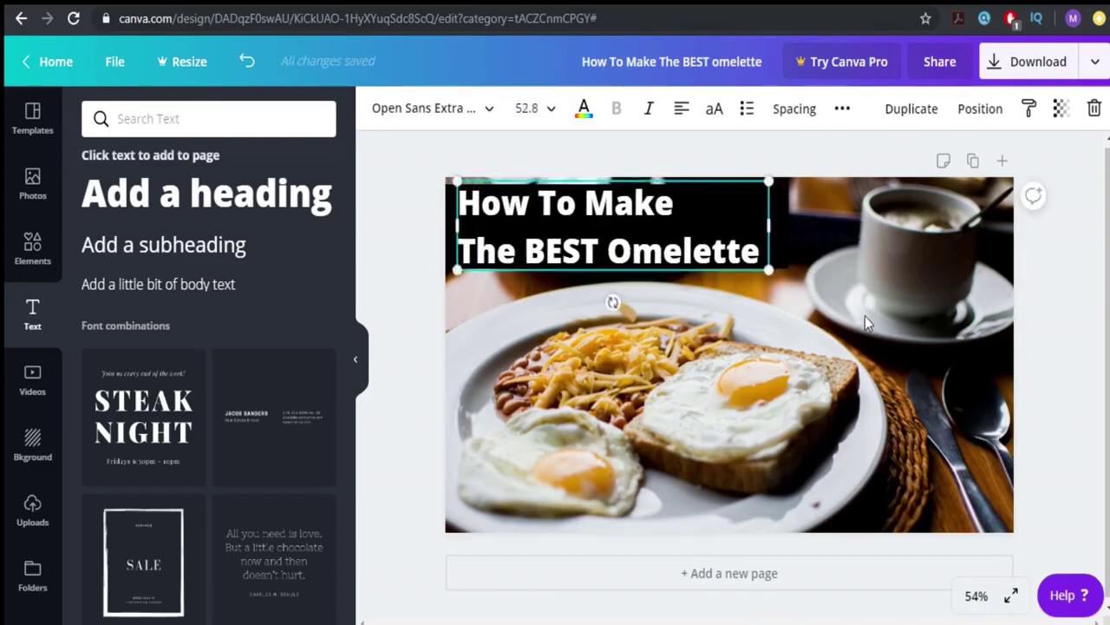
{"action": "left_click", "coordinate": [1024, 317]}
{"action": "left_click", "coordinate": [590, 265]}
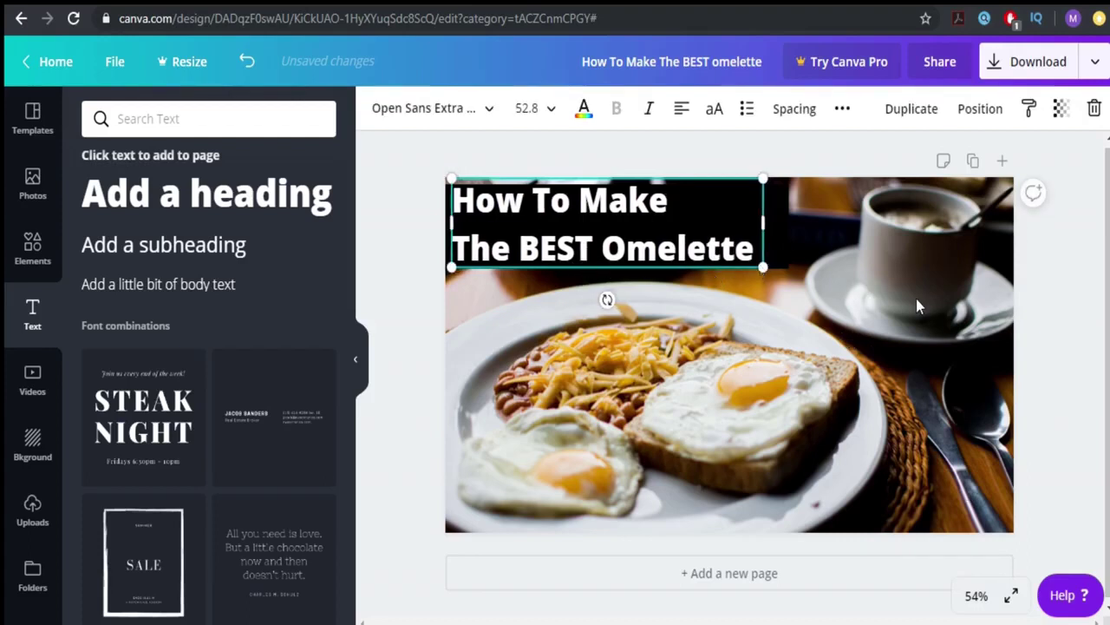
{"action": "mouse_move", "coordinate": [767, 241]}
{"action": "left_mouse_down"}
{"action": "mouse_move", "coordinate": [782, 239]}
{"action": "mouse_move", "coordinate": [771, 240]}
{"action": "left_mouse_up"}
{"action": "key", "text": "Escape"}
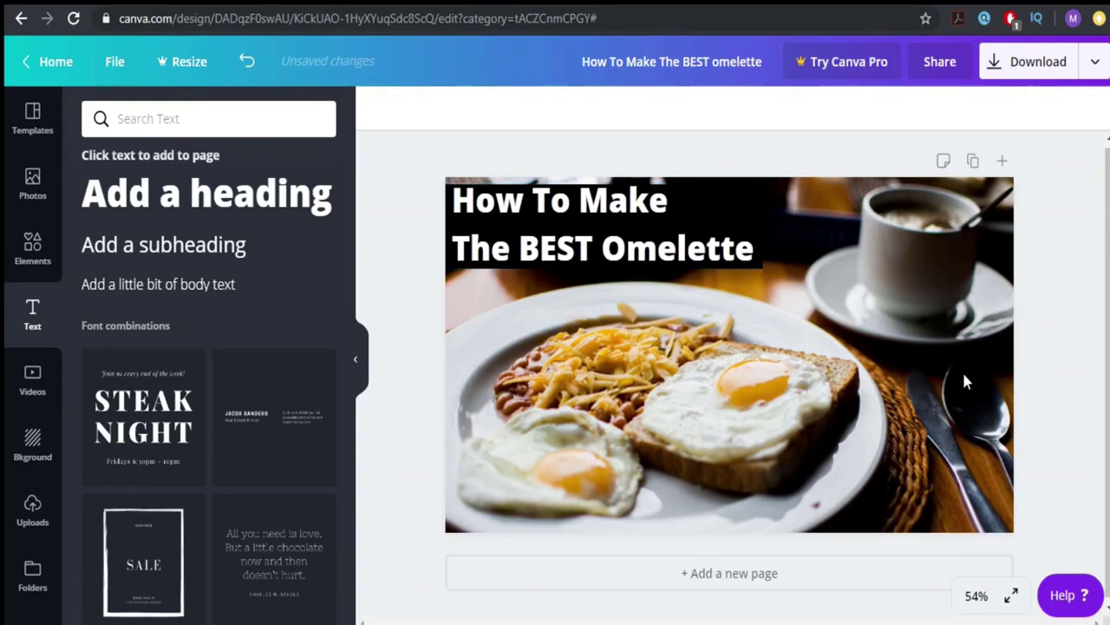
{"action": "left_click", "coordinate": [613, 225]}
{"action": "left_click", "coordinate": [625, 202]}
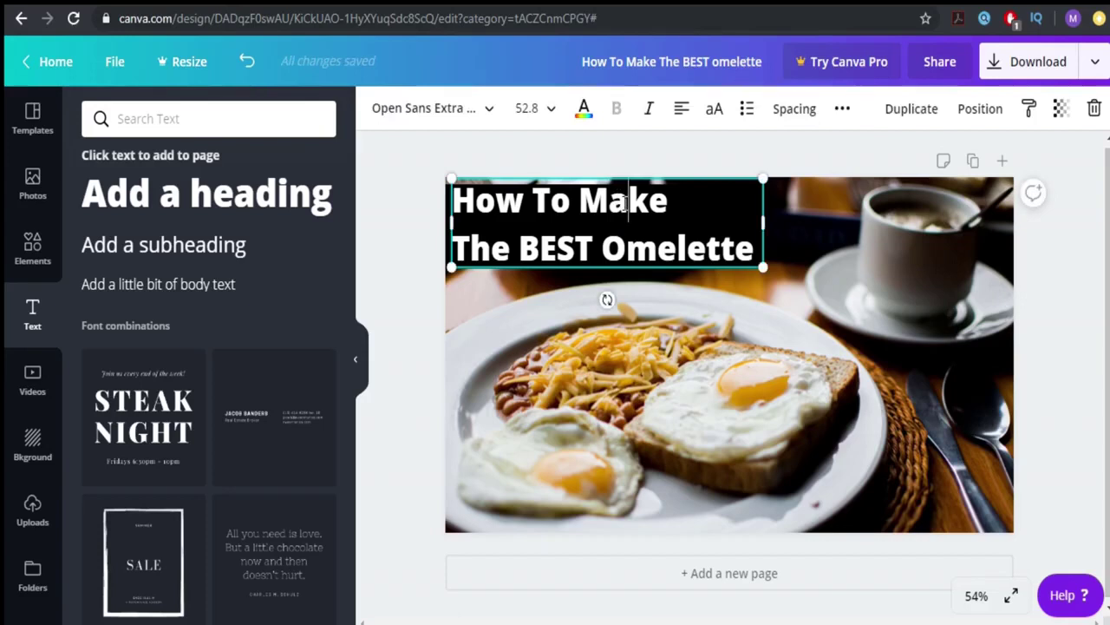
Duplicate the heading and nudge the copy exactly over the original
{"action": "left_click", "coordinate": [912, 108]}
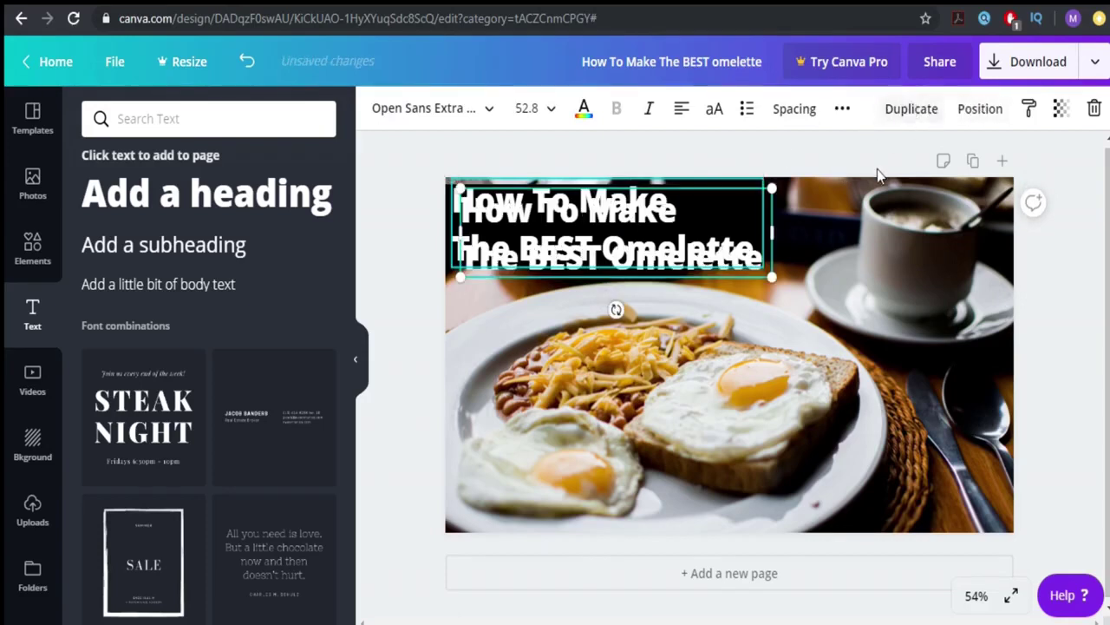
{"action": "key", "text": "Up"}
{"action": "key", "text": "Up"}
{"action": "key", "text": "Up"}
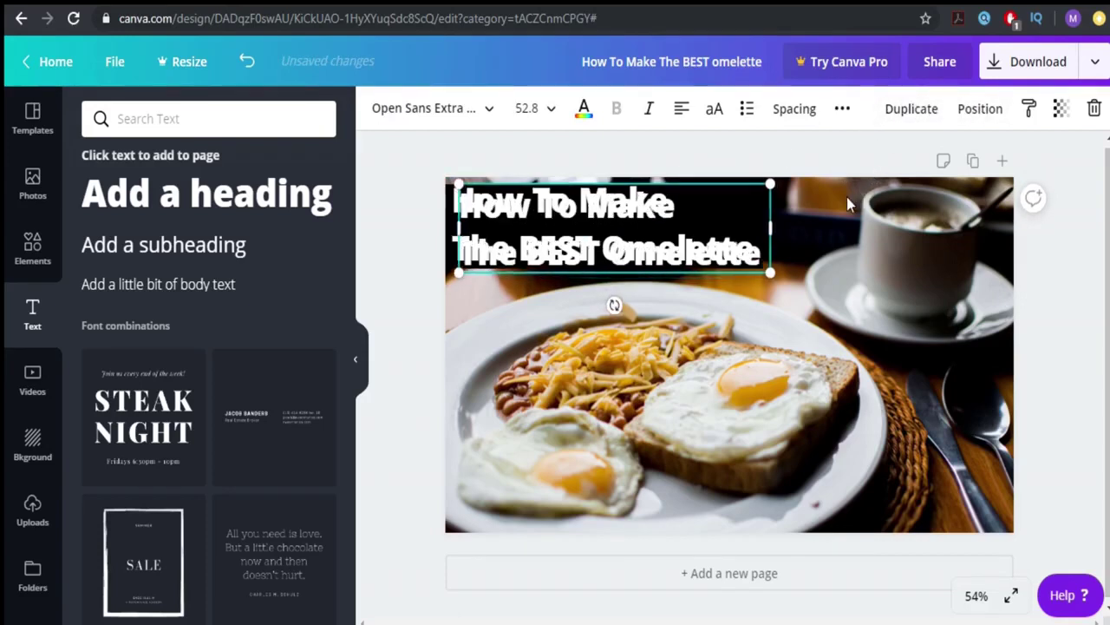
{"action": "key", "text": "Left"}
{"action": "key", "text": "Left"}
{"action": "key", "text": "Left"}
{"action": "key", "text": "Left"}
{"action": "key", "text": "Up"}
{"action": "key", "text": "Up"}
{"action": "key", "text": "Up"}
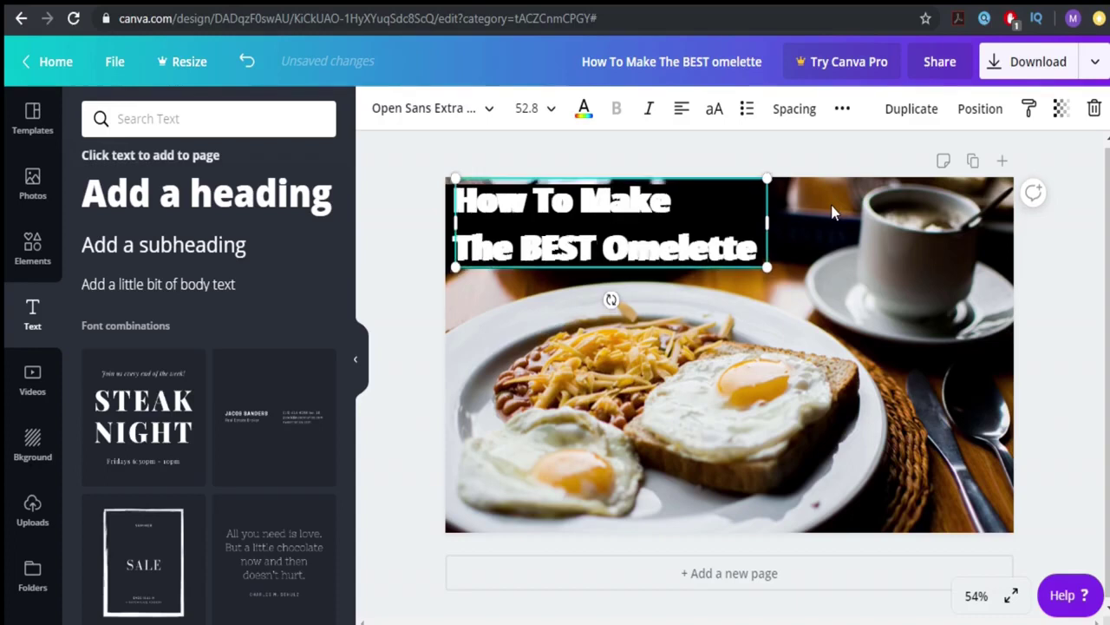
{"action": "key", "text": "Left"}
{"action": "key", "text": "Left"}
Change the heading text colour to yellow
{"action": "left_click", "coordinate": [584, 108]}
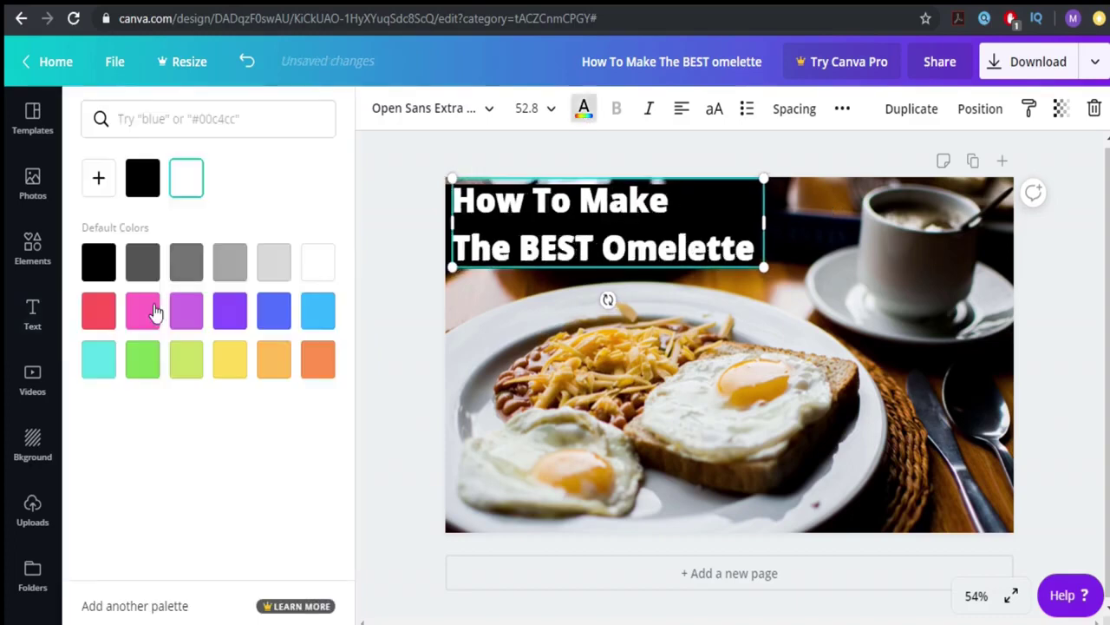
{"action": "left_click", "coordinate": [230, 360]}
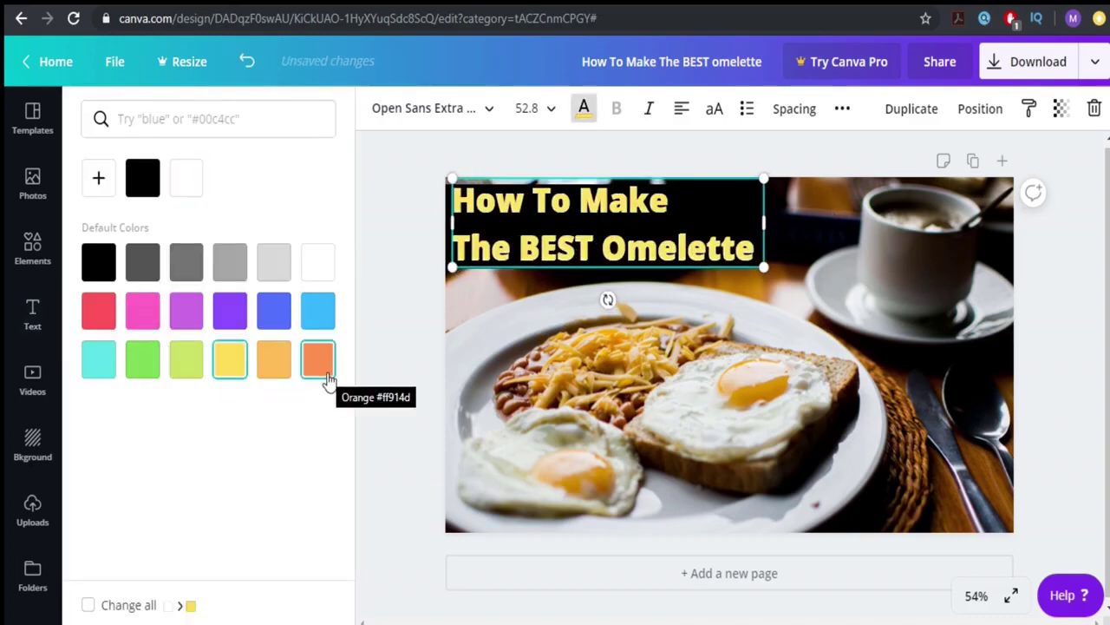
{"action": "left_click", "coordinate": [375, 314]}
{"action": "left_click", "coordinate": [558, 252]}
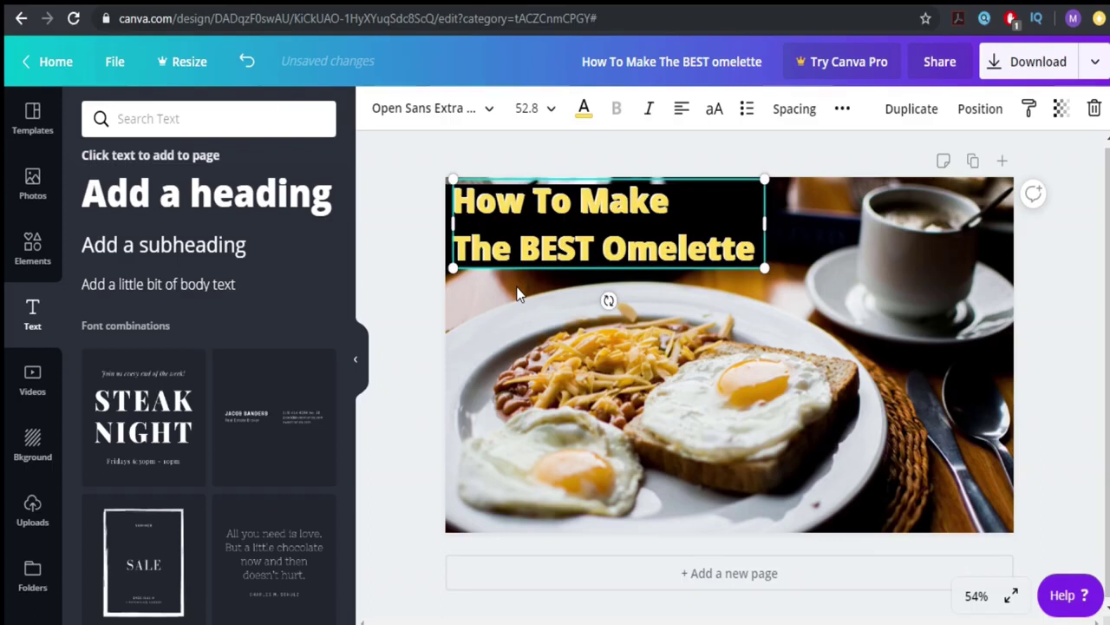
{"action": "left_click", "coordinate": [411, 341]}
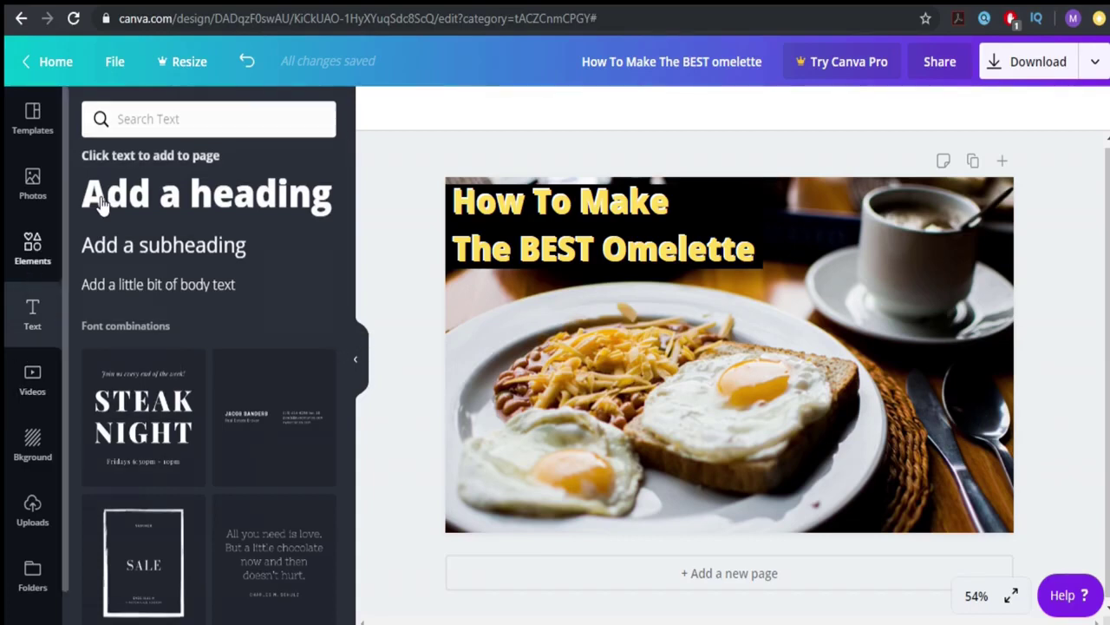
Add a square shape from the Elements search for 'square'
{"action": "left_click", "coordinate": [32, 247]}
{"action": "double_click", "coordinate": [196, 118]}
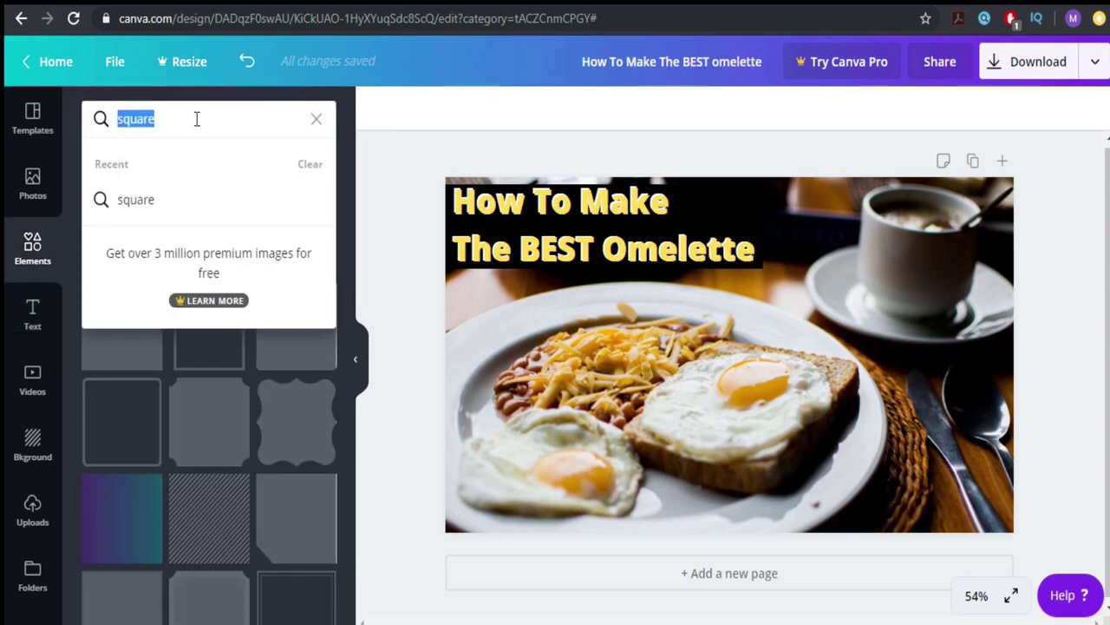
{"action": "left_click", "coordinate": [171, 198]}
{"action": "left_click", "coordinate": [193, 349]}
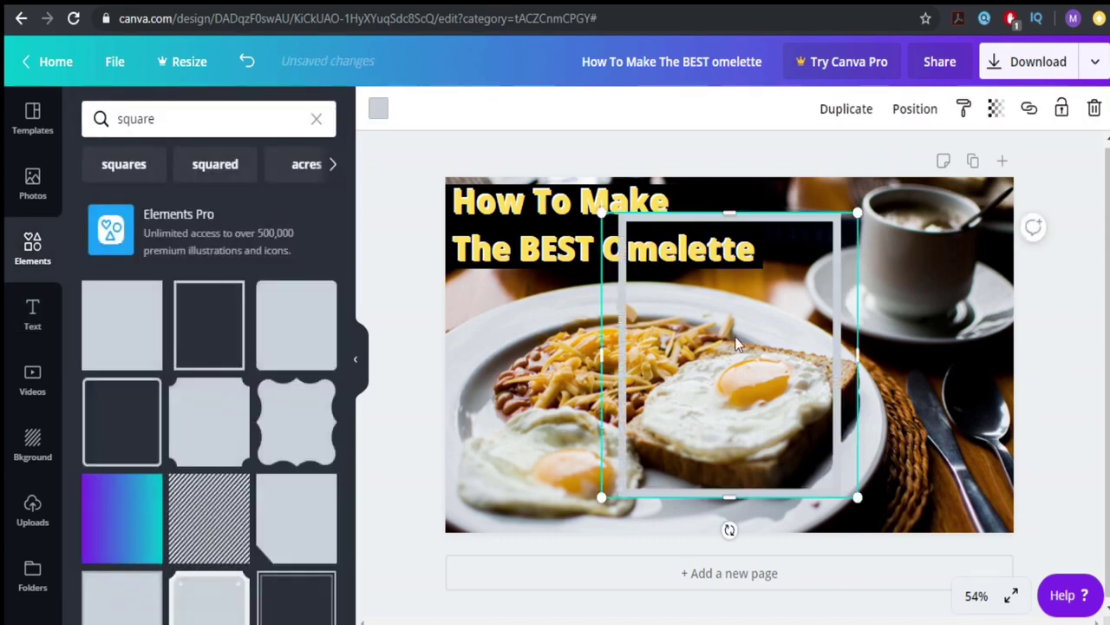
Stretch the square slightly past all four page edges
{"action": "left_click_drag", "start_coordinate": [869, 361], "coordinate": [1056, 330]}
{"action": "left_click_drag", "start_coordinate": [602, 367], "coordinate": [404, 381]}
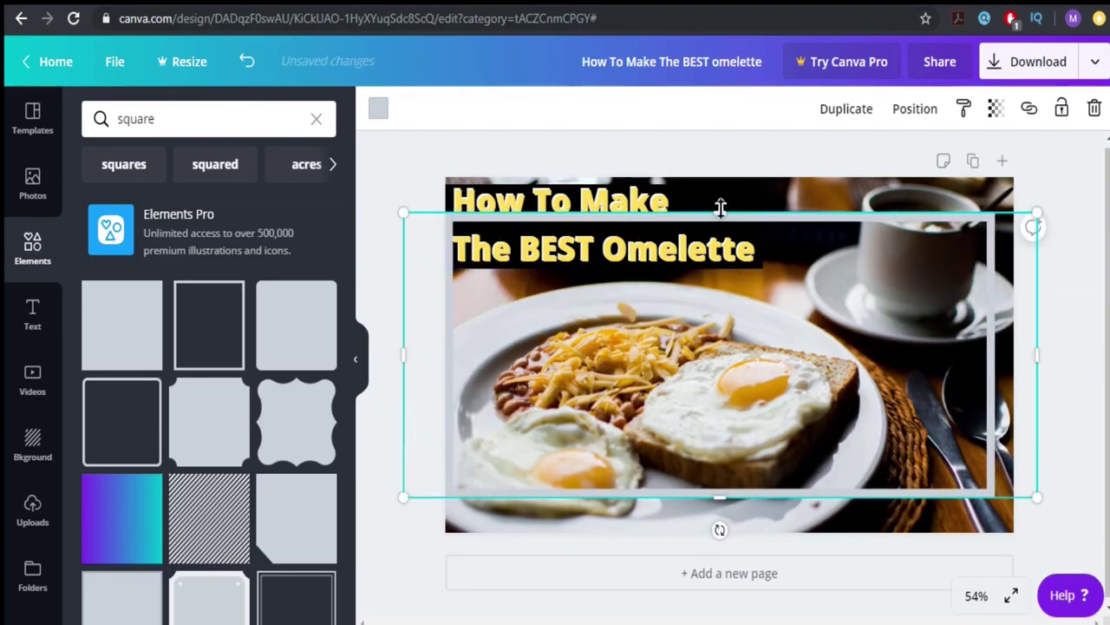
{"action": "left_click_drag", "start_coordinate": [720, 213], "coordinate": [741, 178]}
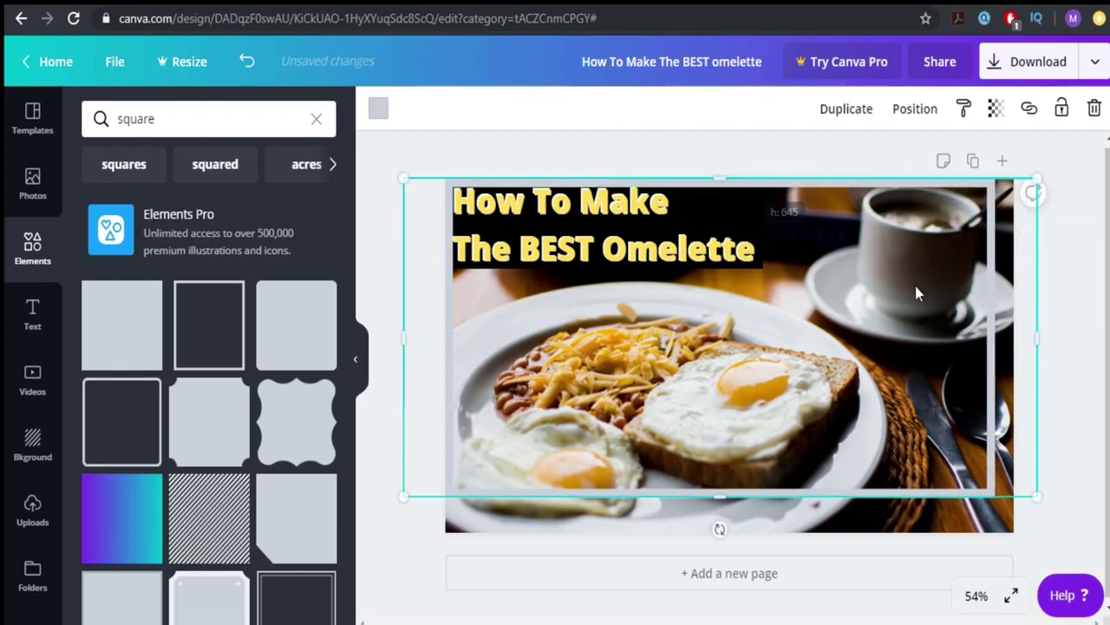
{"action": "left_click_drag", "start_coordinate": [1048, 335], "coordinate": [1062, 334]}
{"action": "left_click_drag", "start_coordinate": [746, 497], "coordinate": [745, 536]}
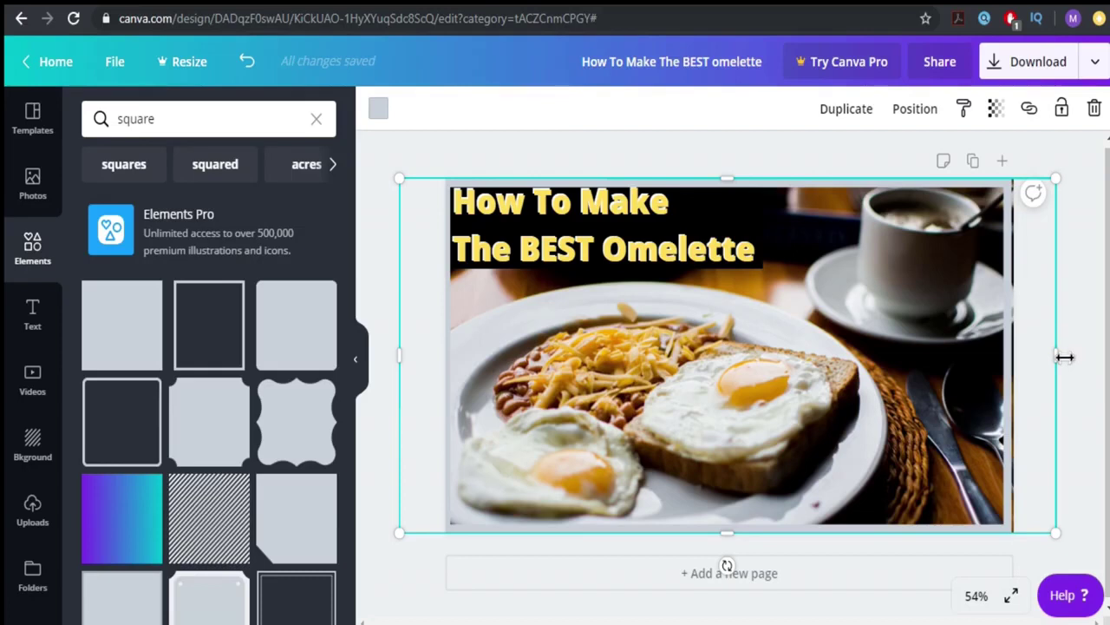
{"action": "left_click_drag", "start_coordinate": [1065, 356], "coordinate": [1050, 375]}
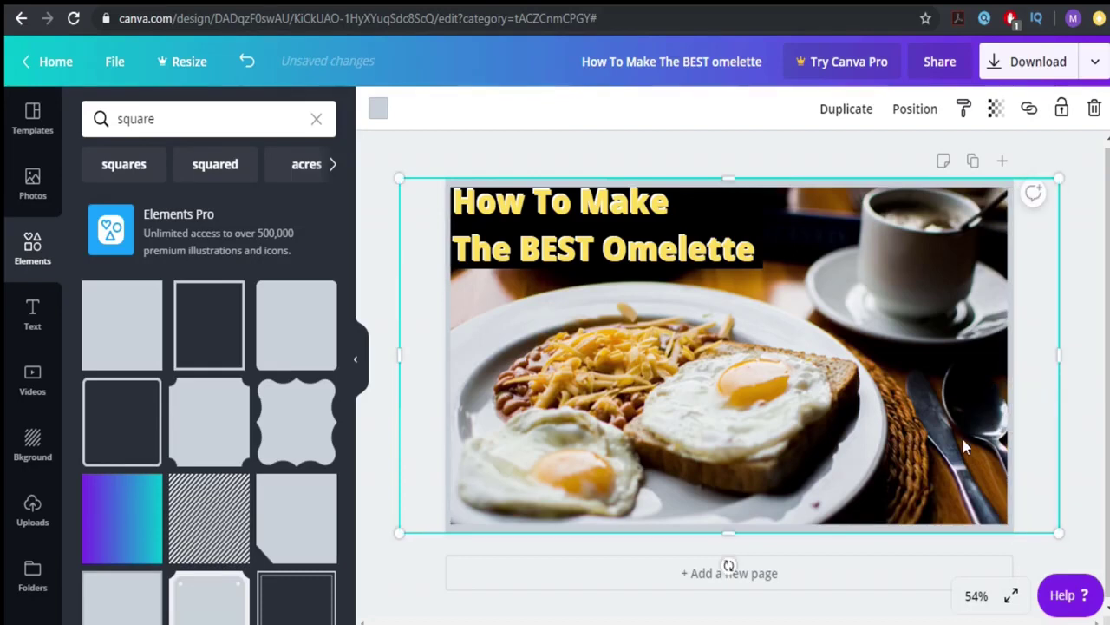
Colour the square black so it forms a thin frame around the photo
{"action": "left_click", "coordinate": [378, 108]}
{"action": "left_click", "coordinate": [98, 262]}
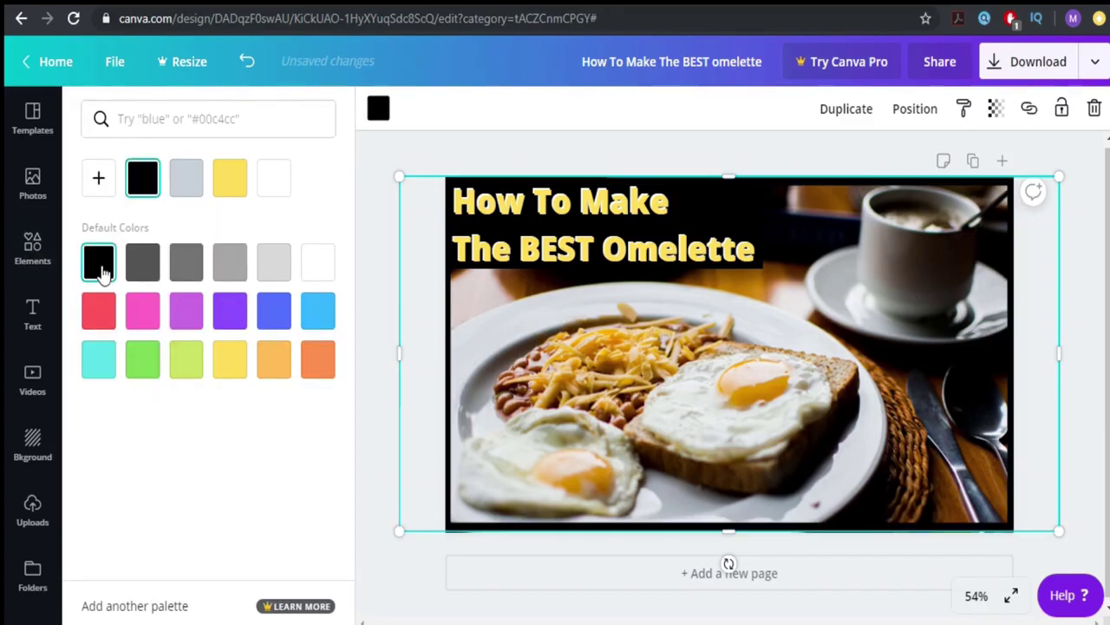
{"action": "left_click", "coordinate": [378, 378]}
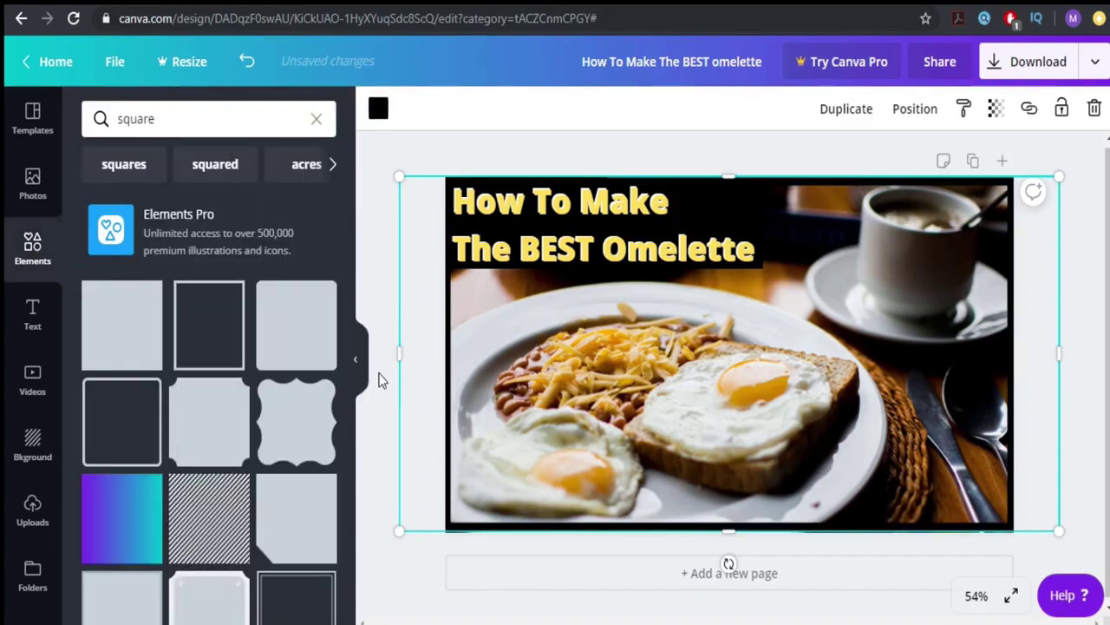
{"action": "left_click", "coordinate": [459, 161]}
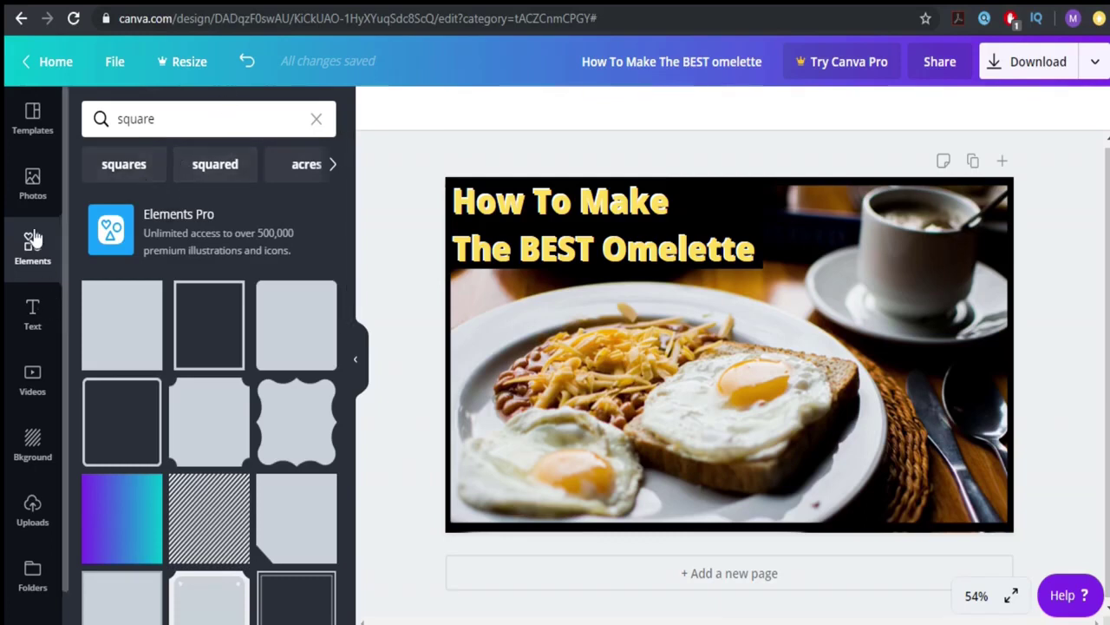
{"action": "left_click", "coordinate": [32, 184]}
{"action": "scroll", "coordinate": [217, 369], "scroll_direction": "down", "scroll_amount": 2}
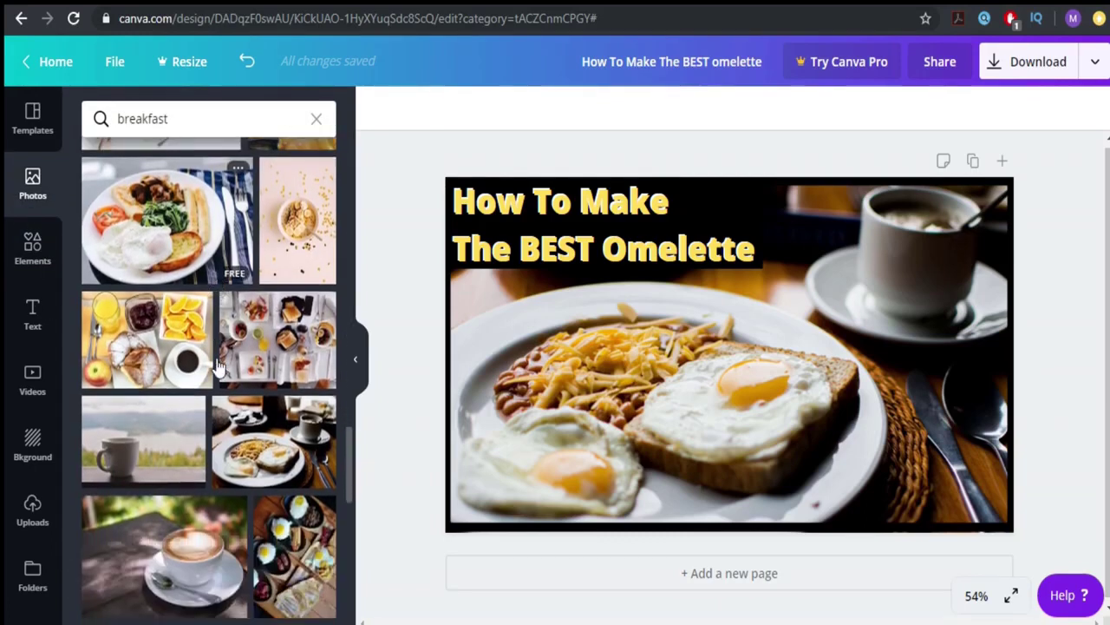
{"action": "scroll", "coordinate": [217, 368], "scroll_direction": "down", "scroll_amount": 4}
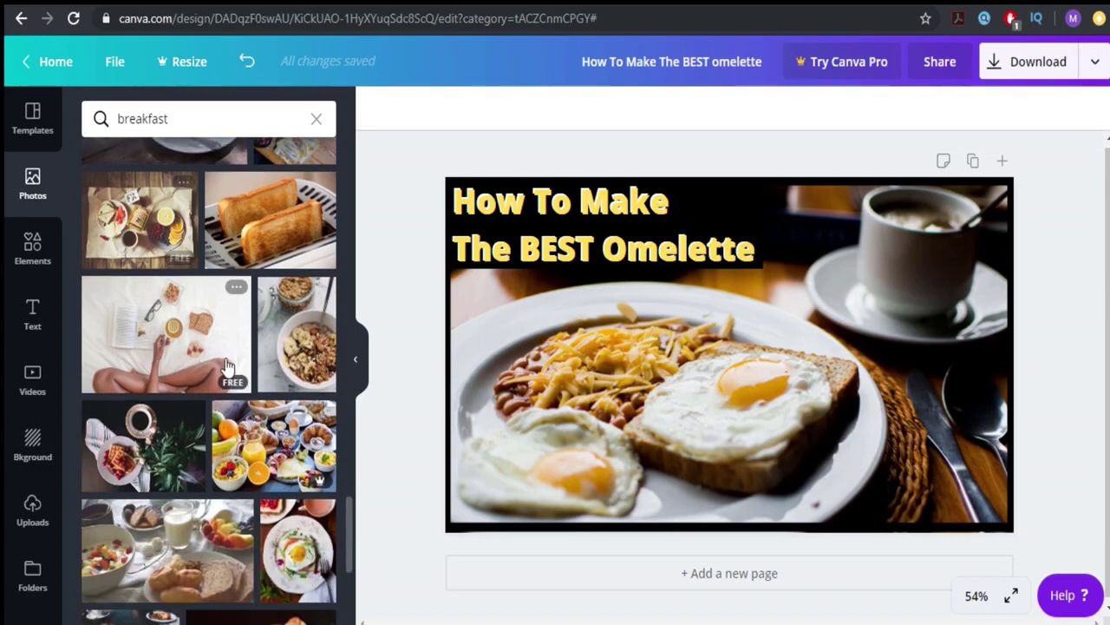
{"action": "scroll", "coordinate": [226, 366], "scroll_direction": "down", "scroll_amount": 4}
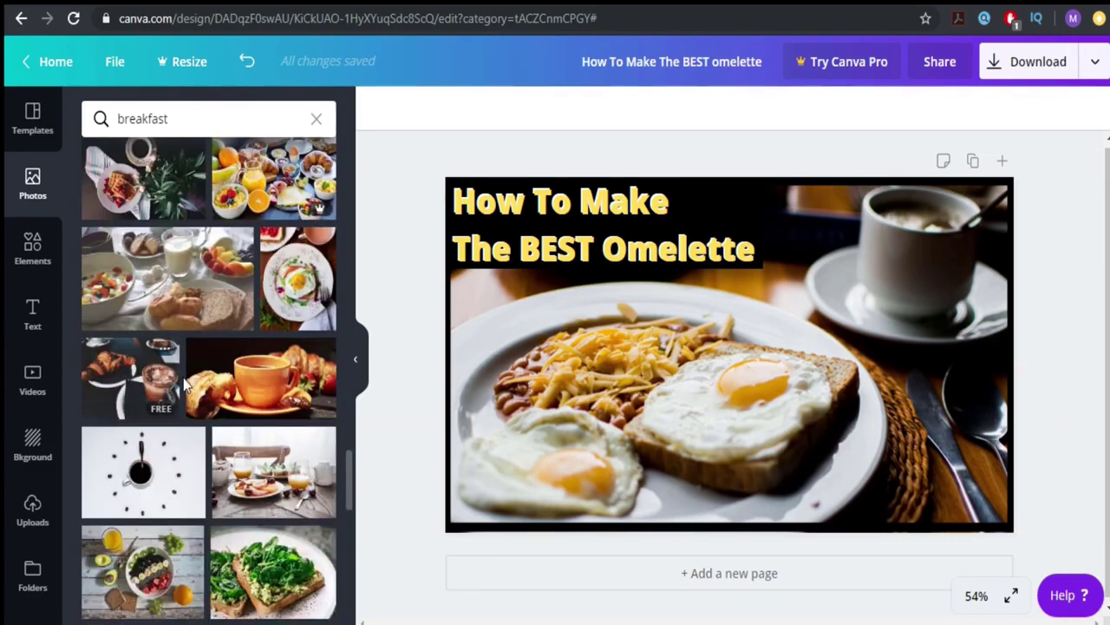
{"action": "scroll", "coordinate": [188, 383], "scroll_direction": "down", "scroll_amount": 3}
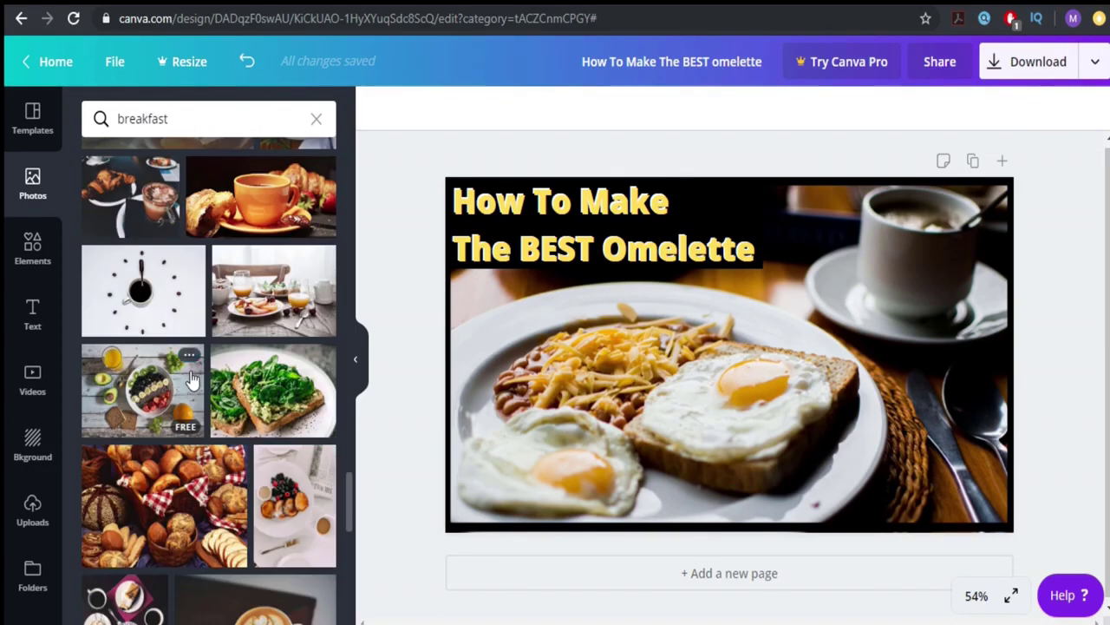
{"action": "left_click_drag", "start_coordinate": [184, 386], "coordinate": [642, 388]}
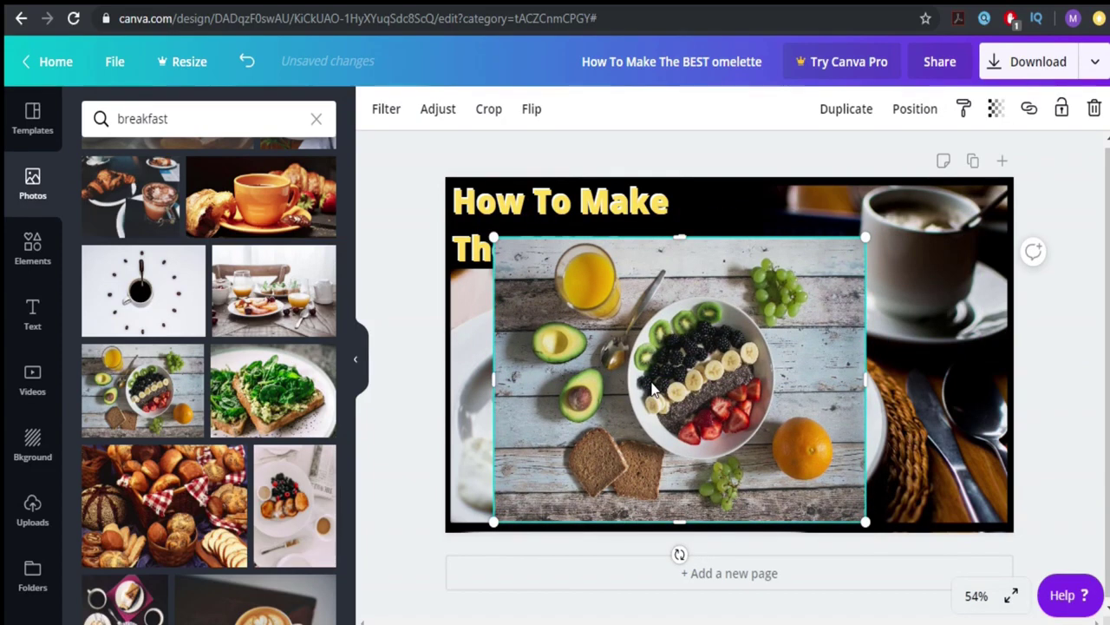
{"action": "key", "text": "Delete"}
{"action": "left_click", "coordinate": [273, 390]}
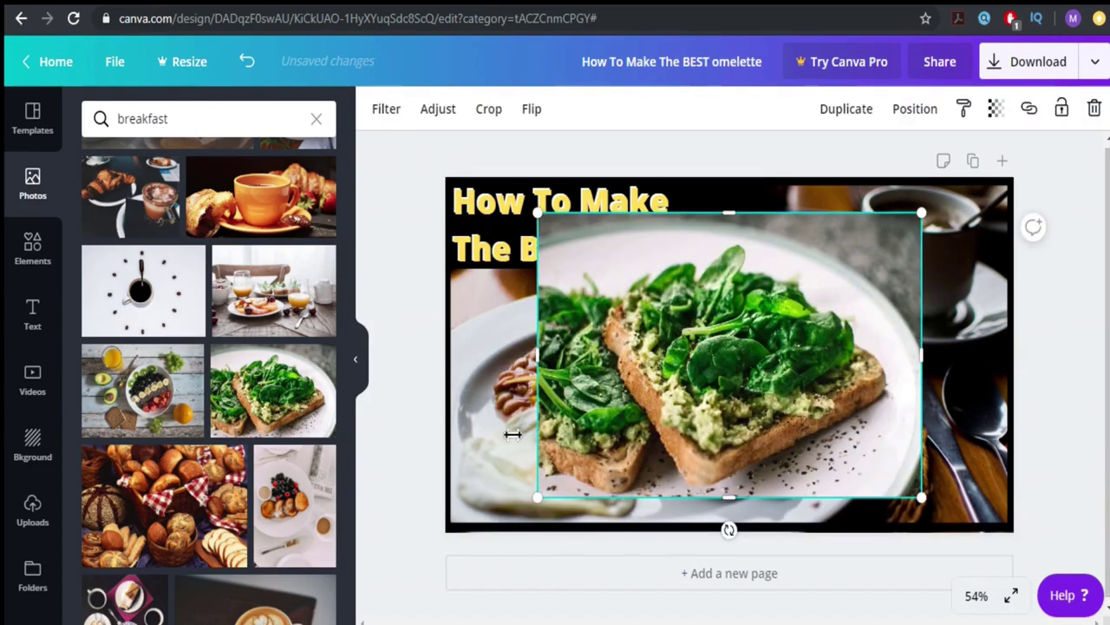
{"action": "key", "text": "Delete"}
{"action": "scroll", "coordinate": [198, 486], "scroll_direction": "down", "scroll_amount": 1}
{"action": "left_click", "coordinate": [199, 425]}
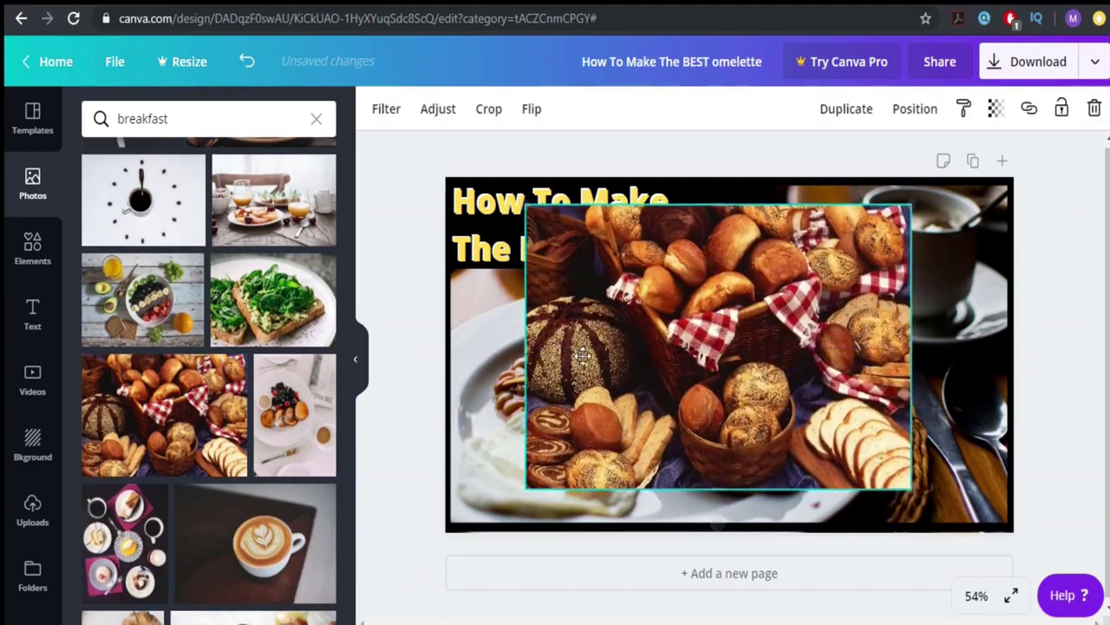
{"action": "key", "text": "Delete"}
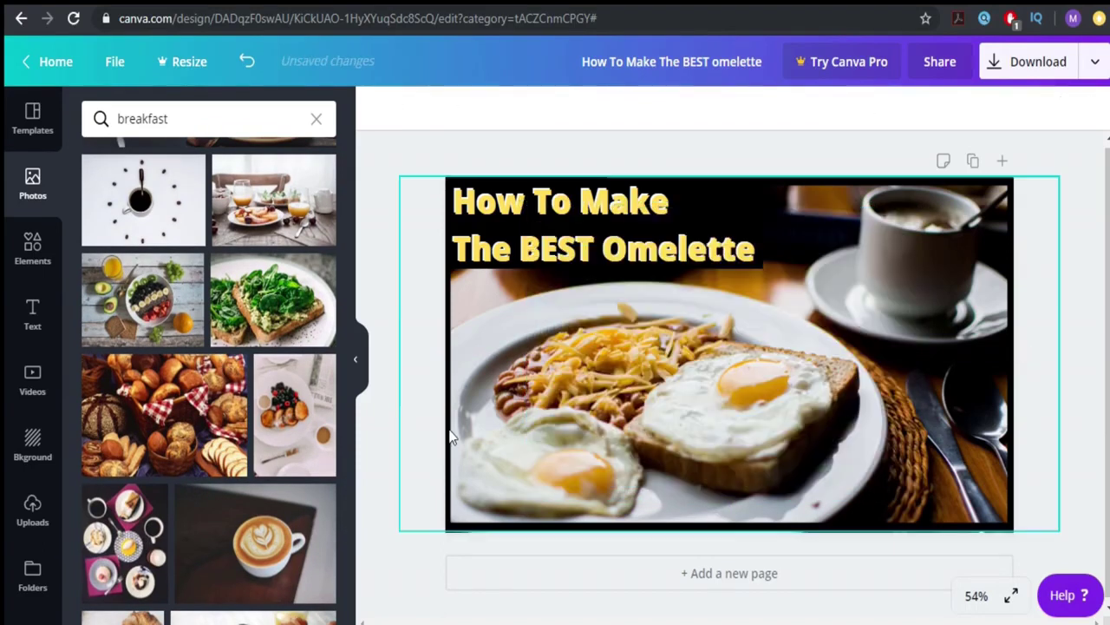
{"action": "scroll", "coordinate": [260, 425], "scroll_direction": "down", "scroll_amount": 1}
{"action": "scroll", "coordinate": [260, 425], "scroll_direction": "down", "scroll_amount": 1}
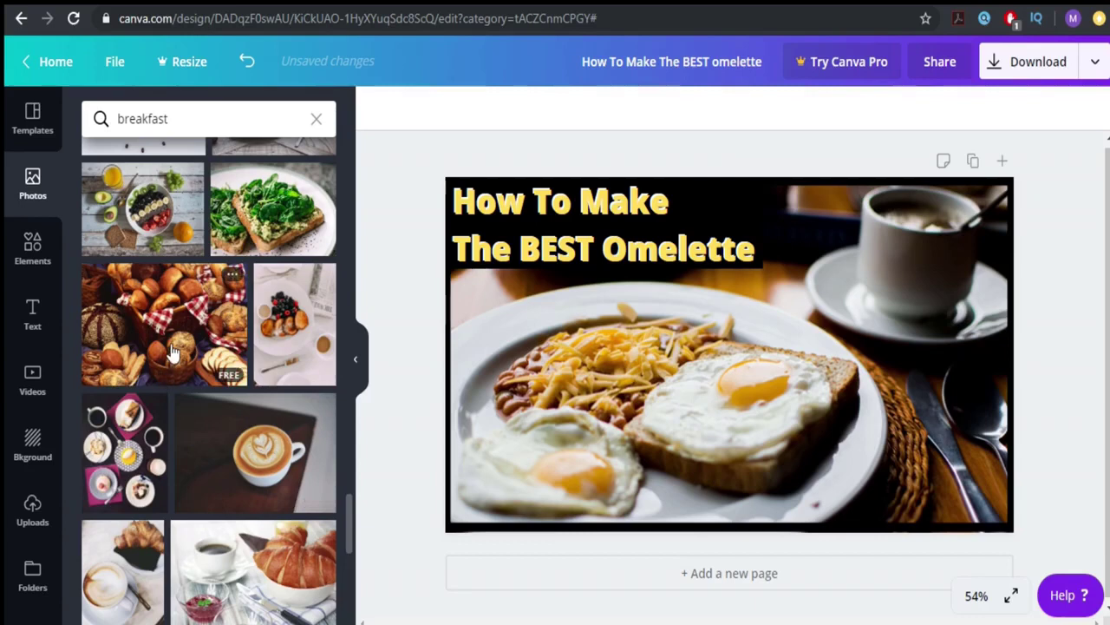
{"action": "scroll", "coordinate": [189, 345], "scroll_direction": "down", "scroll_amount": 1}
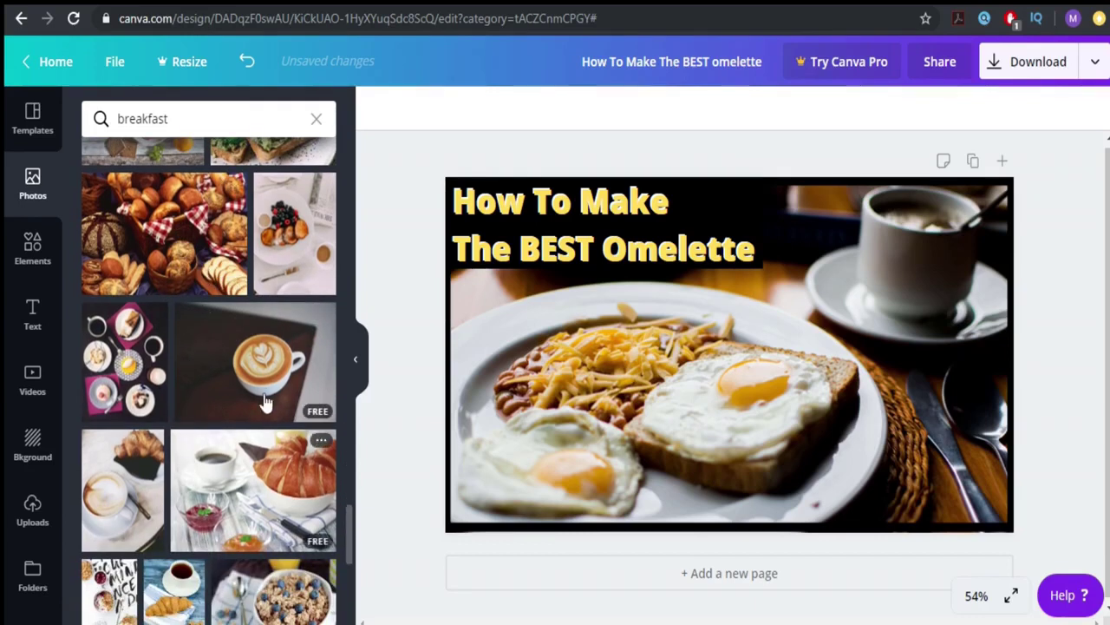
{"action": "left_click", "coordinate": [266, 397]}
{"action": "left_click_drag", "start_coordinate": [714, 334], "coordinate": [688, 339]}
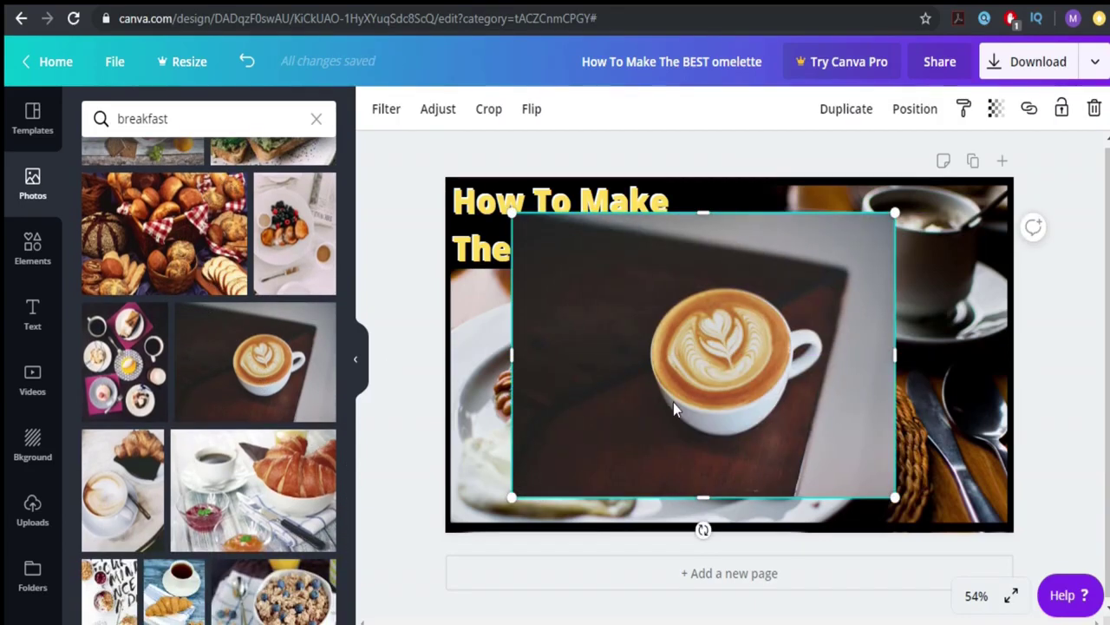
{"action": "key", "text": "Delete"}
{"action": "scroll", "coordinate": [196, 462], "scroll_direction": "down", "scroll_amount": 4}
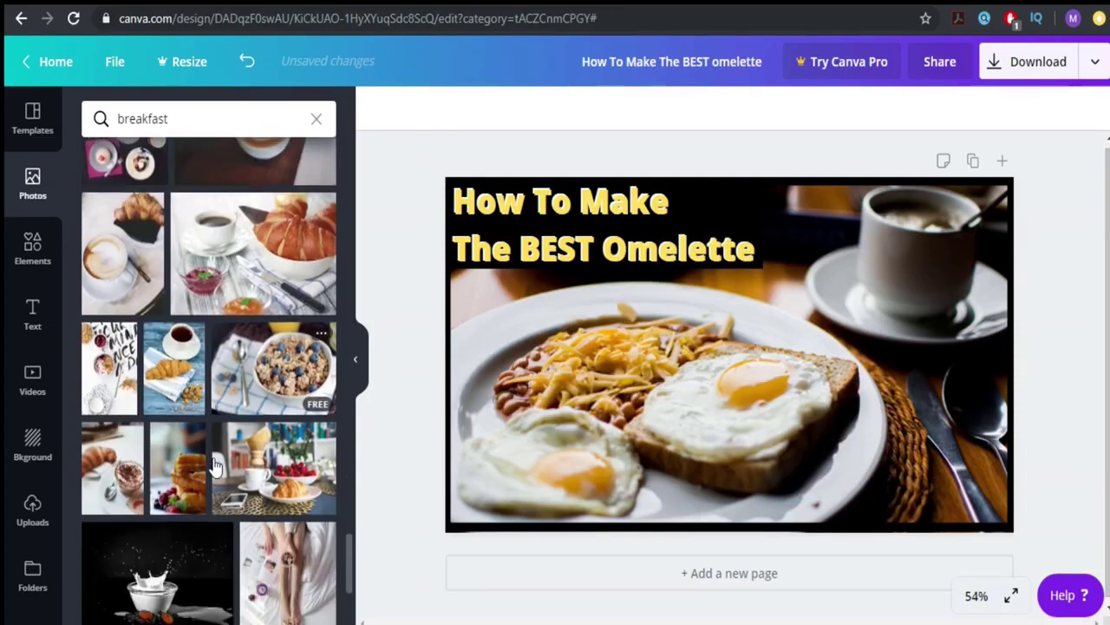
{"action": "scroll", "coordinate": [215, 467], "scroll_direction": "down", "scroll_amount": 6}
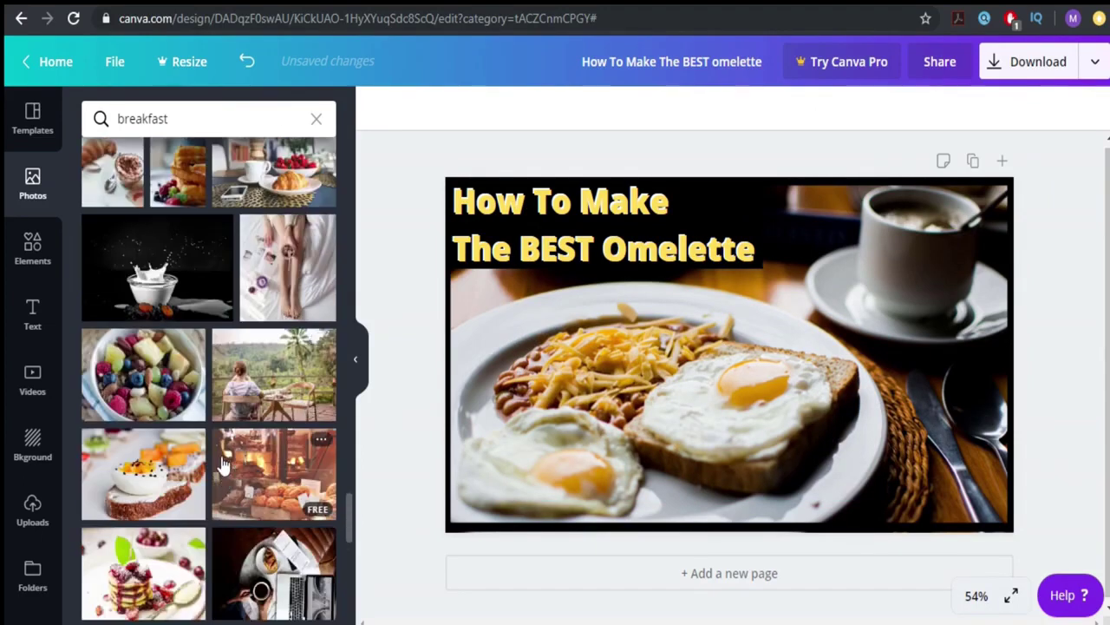
{"action": "scroll", "coordinate": [251, 401], "scroll_direction": "down", "scroll_amount": 1}
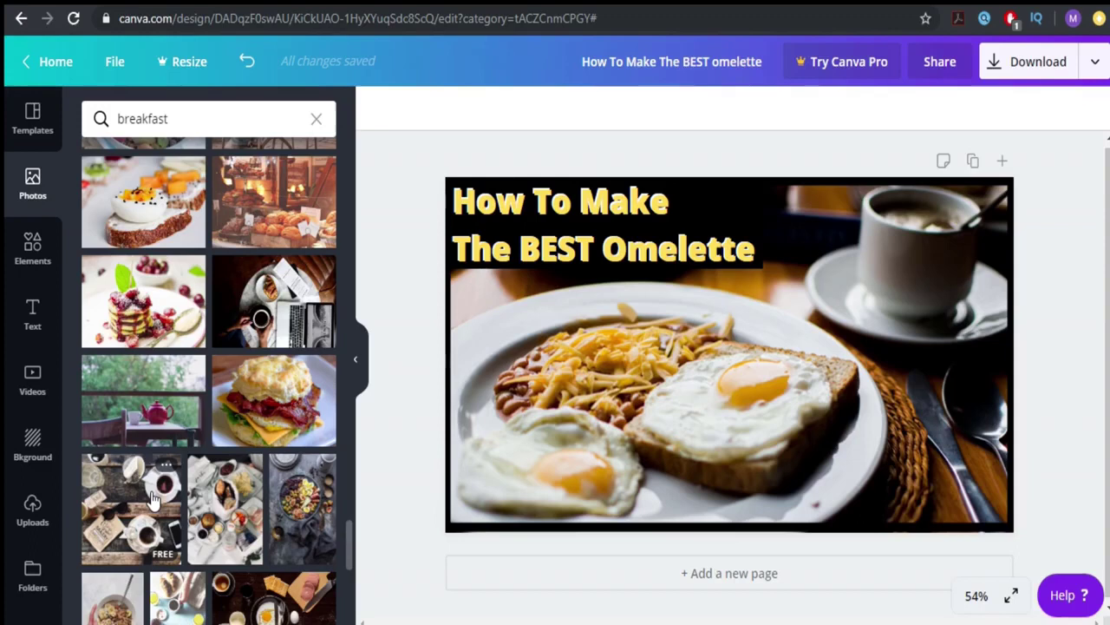
{"action": "scroll", "coordinate": [156, 496], "scroll_direction": "down", "scroll_amount": 3}
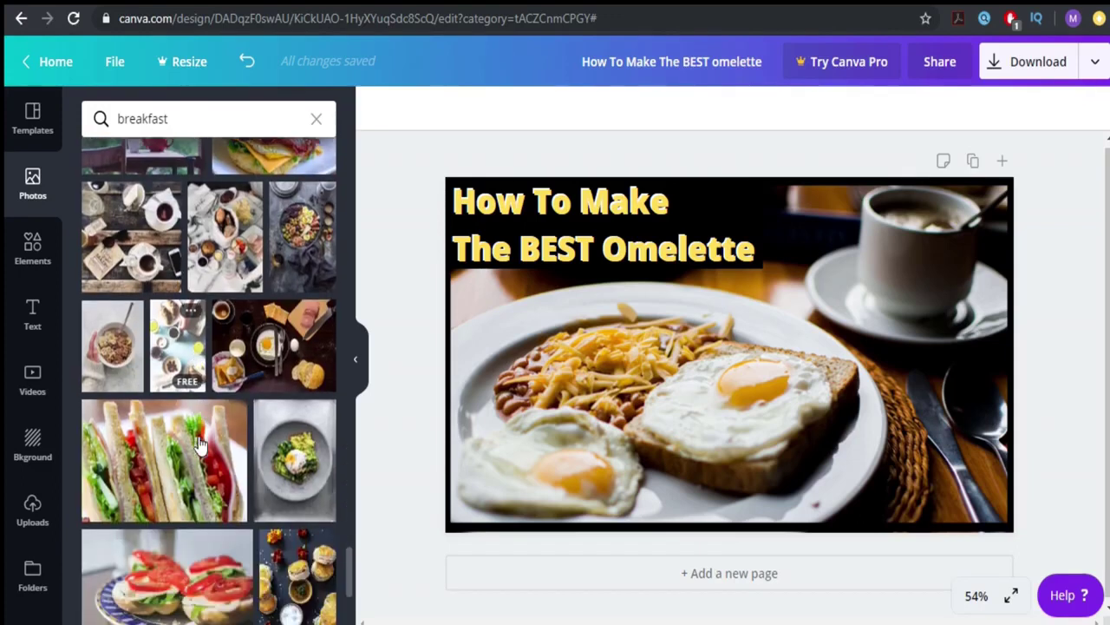
{"action": "scroll", "coordinate": [182, 487], "scroll_direction": "down", "scroll_amount": 2}
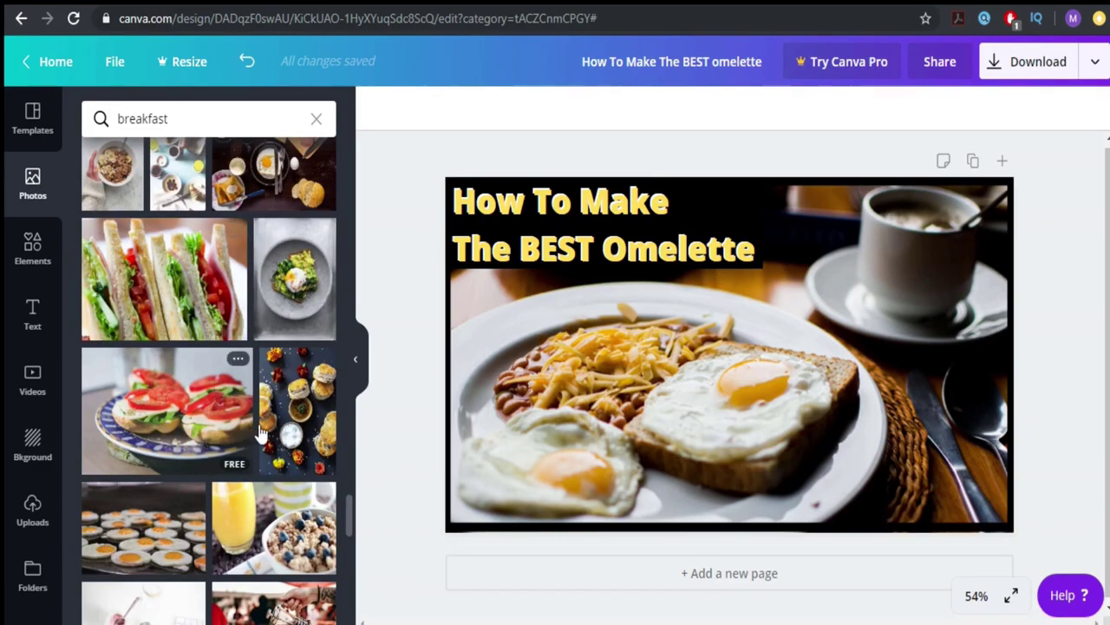
{"action": "scroll", "coordinate": [300, 415], "scroll_direction": "down", "scroll_amount": 2}
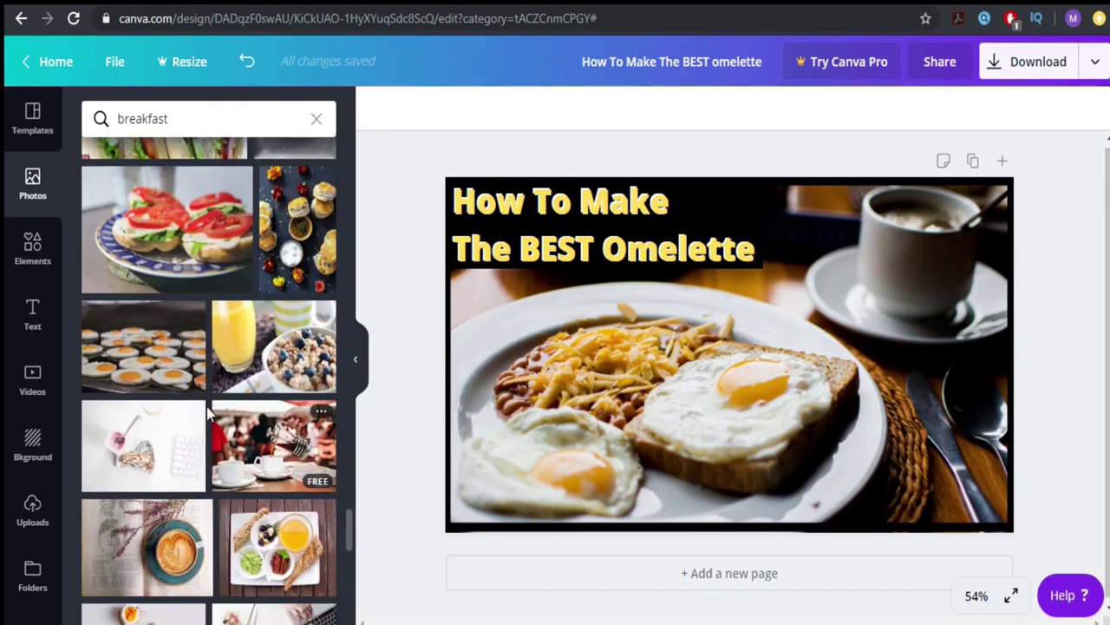
{"action": "scroll", "coordinate": [161, 425], "scroll_direction": "down", "scroll_amount": 1}
{"action": "scroll", "coordinate": [159, 438], "scroll_direction": "down", "scroll_amount": 2}
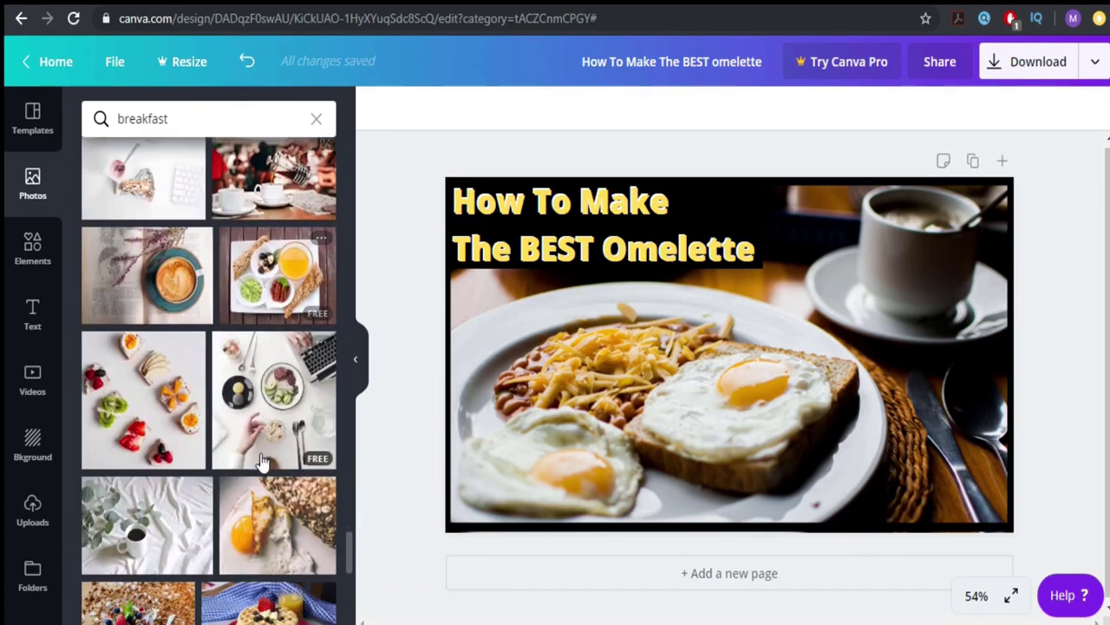
{"action": "scroll", "coordinate": [155, 415], "scroll_direction": "down", "scroll_amount": 1}
{"action": "scroll", "coordinate": [161, 438], "scroll_direction": "down", "scroll_amount": 1}
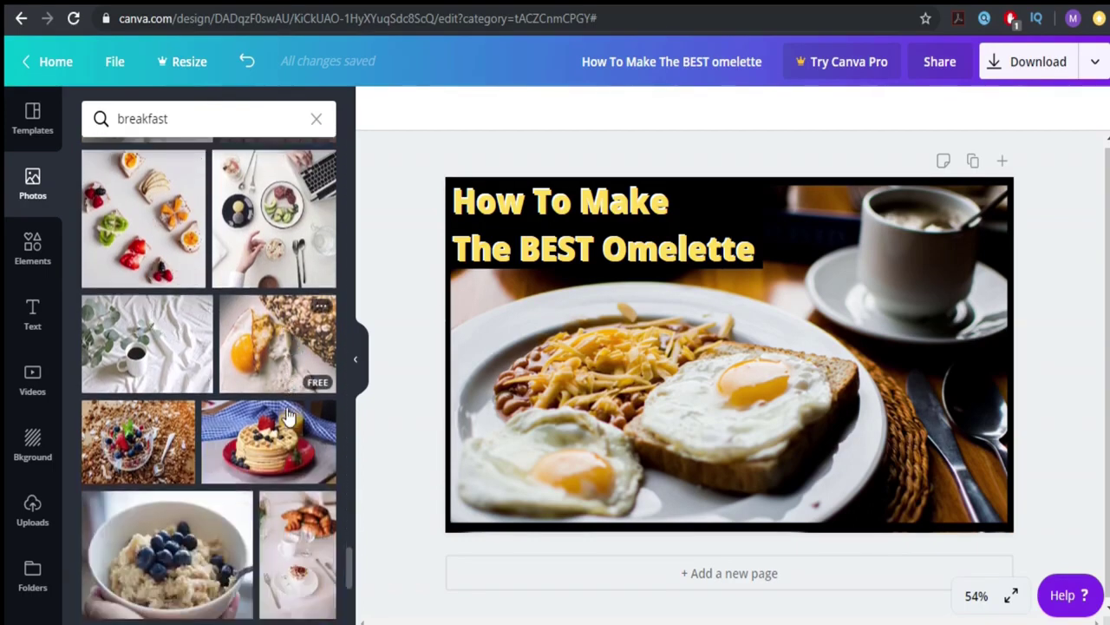
{"action": "scroll", "coordinate": [161, 441], "scroll_direction": "down", "scroll_amount": 2}
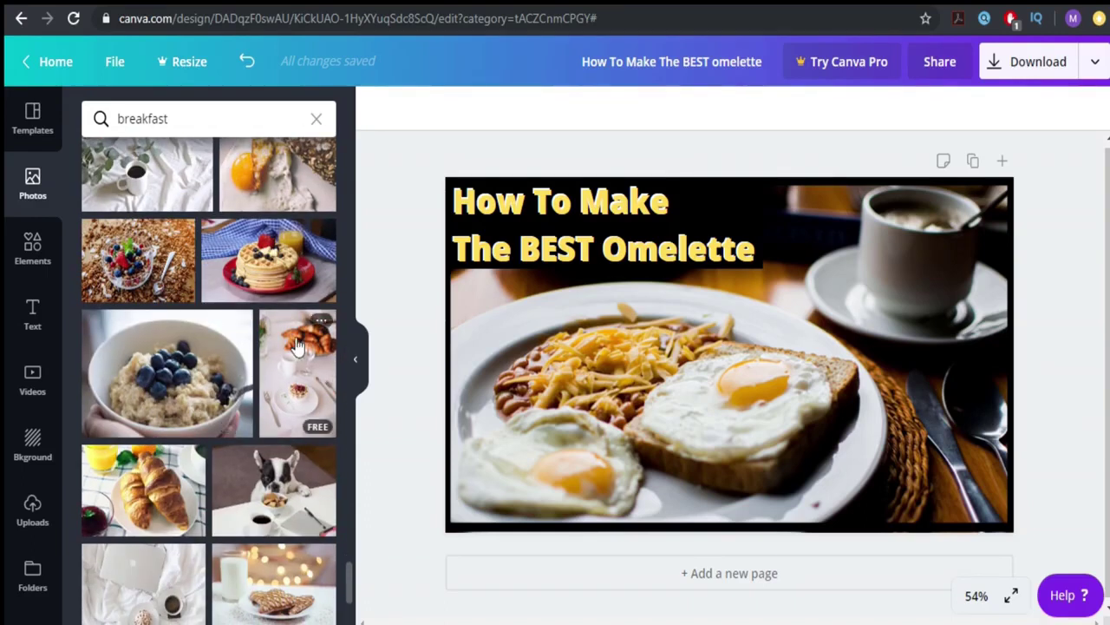
{"action": "scroll", "coordinate": [244, 395], "scroll_direction": "down", "scroll_amount": 1}
{"action": "scroll", "coordinate": [236, 392], "scroll_direction": "down", "scroll_amount": 1}
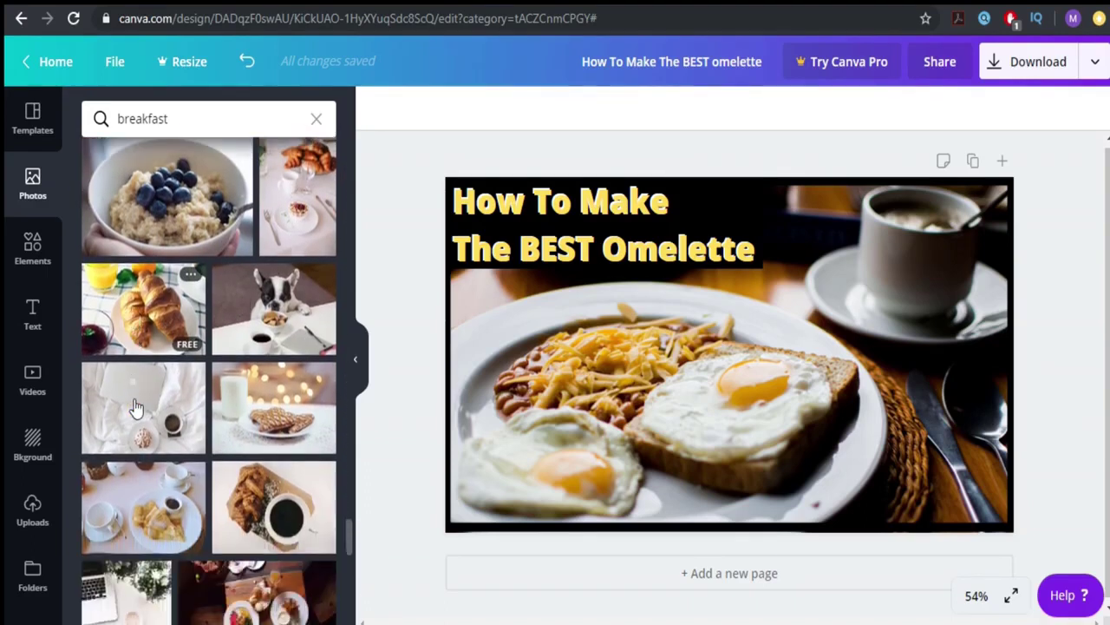
{"action": "left_click", "coordinate": [273, 308]}
{"action": "left_click_drag", "start_coordinate": [655, 350], "coordinate": [614, 370]}
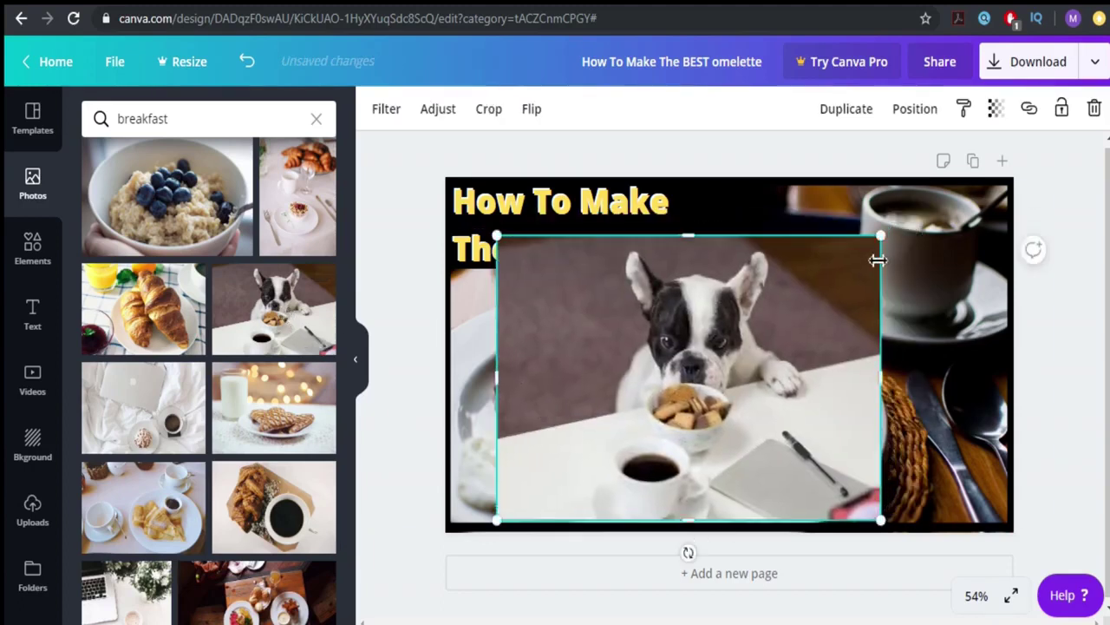
{"action": "left_click_drag", "start_coordinate": [881, 236], "coordinate": [1006, 154]}
{"action": "left_click_drag", "start_coordinate": [775, 325], "coordinate": [802, 353]}
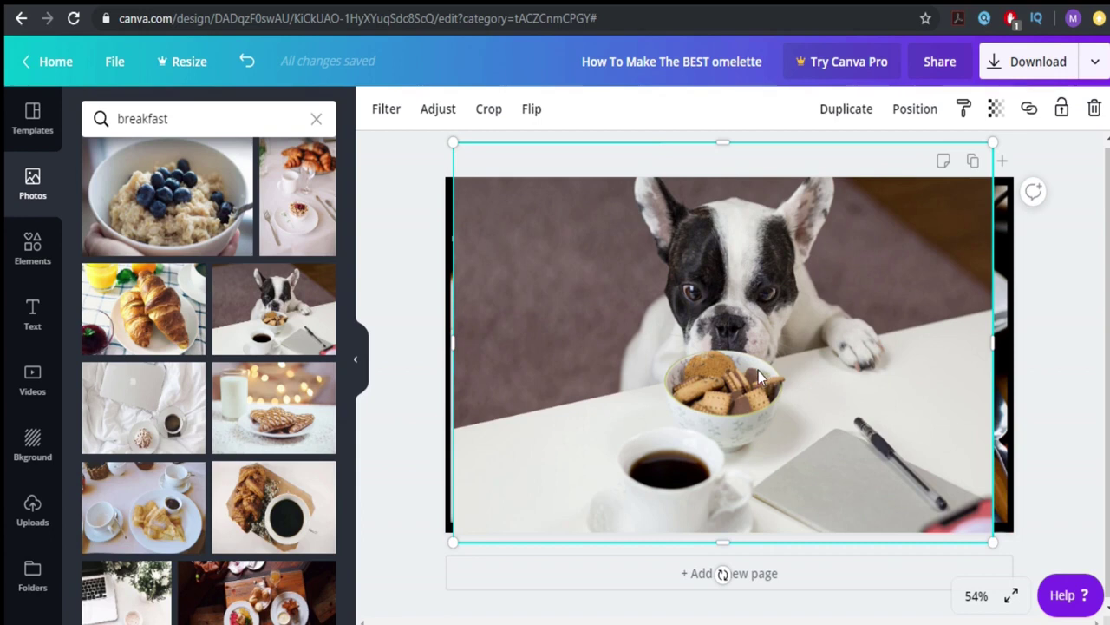
{"action": "key", "text": "Delete"}
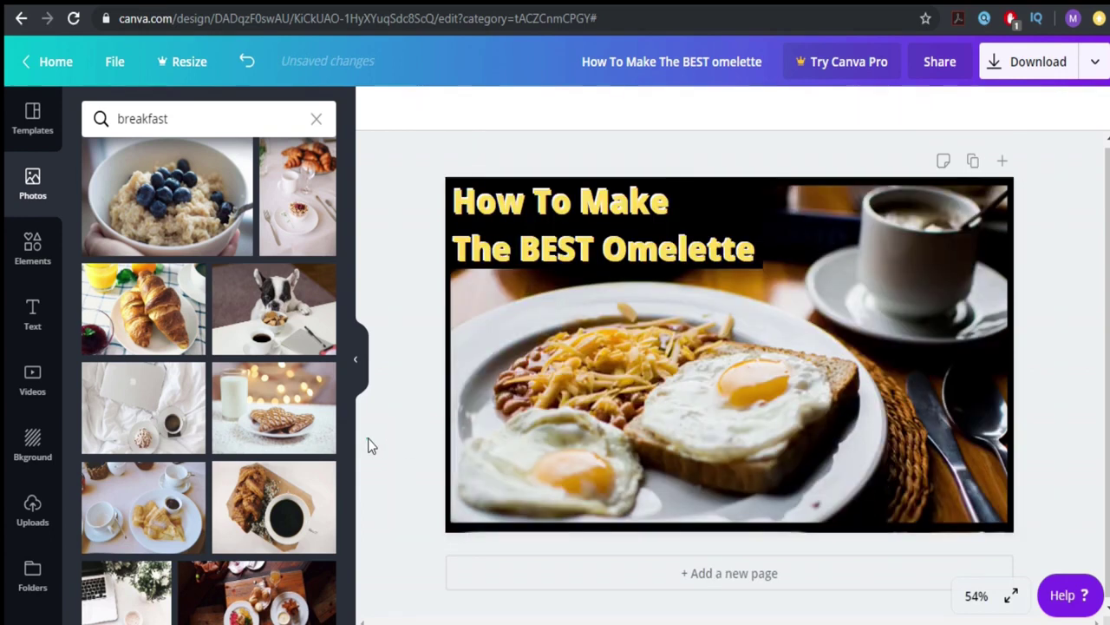
{"action": "scroll", "coordinate": [225, 416], "scroll_direction": "down", "scroll_amount": 1}
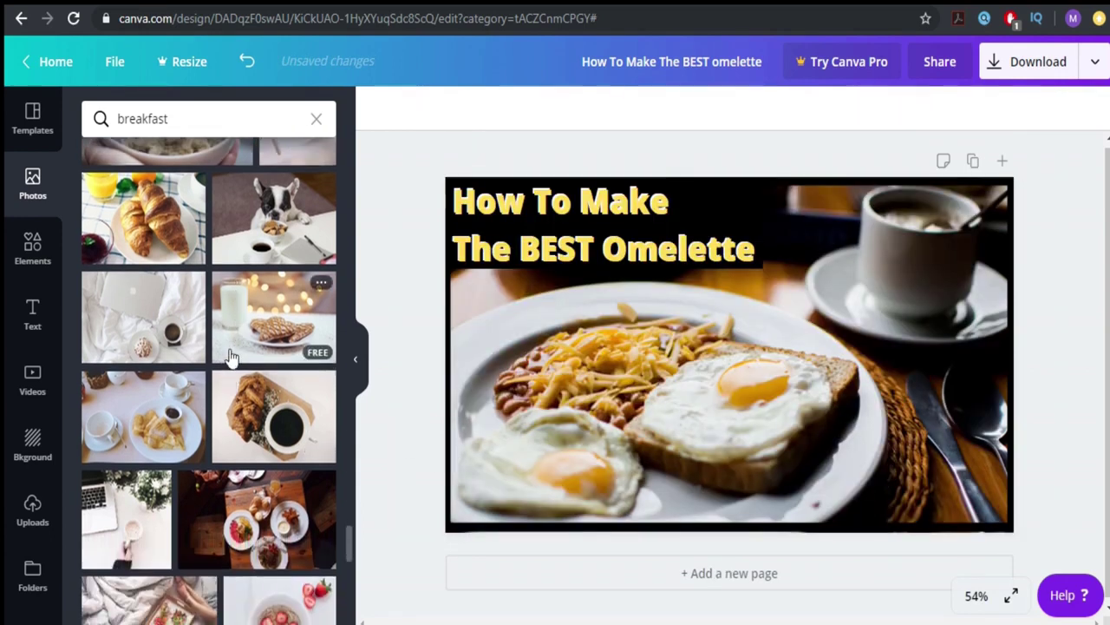
{"action": "scroll", "coordinate": [221, 339], "scroll_direction": "down", "scroll_amount": 1}
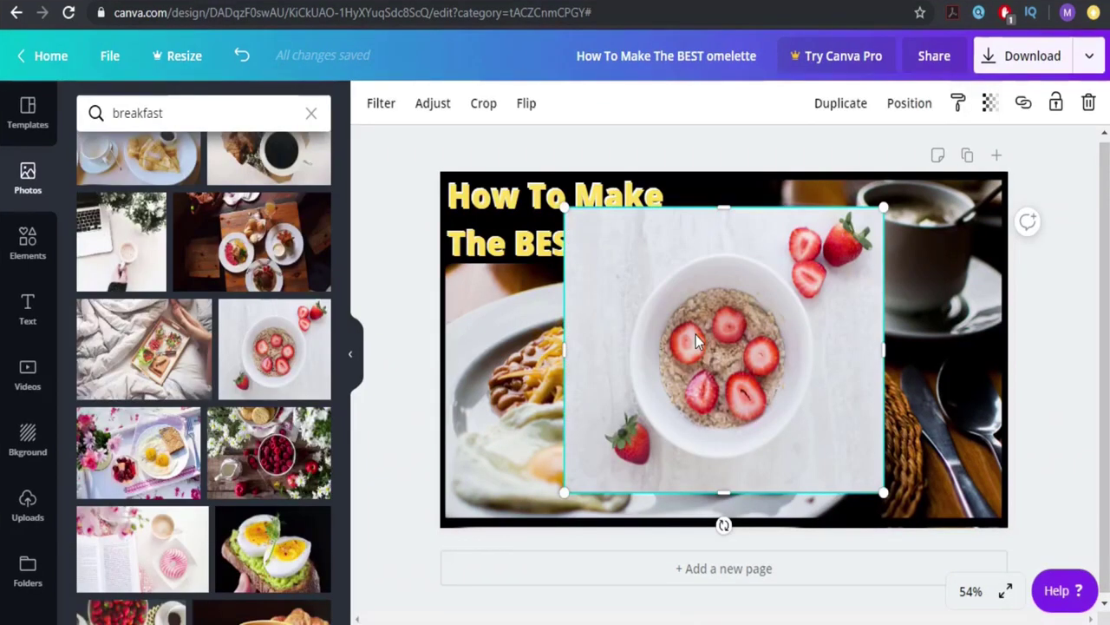
{"action": "left_click_drag", "start_coordinate": [708, 378], "coordinate": [684, 390]}
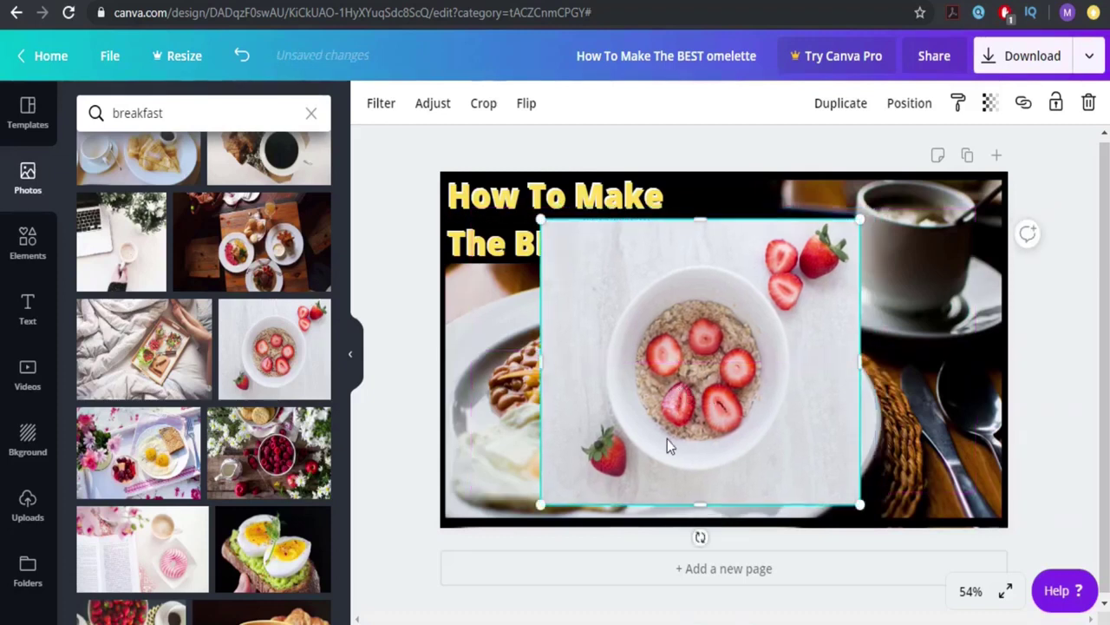
{"action": "key", "text": "Delete"}
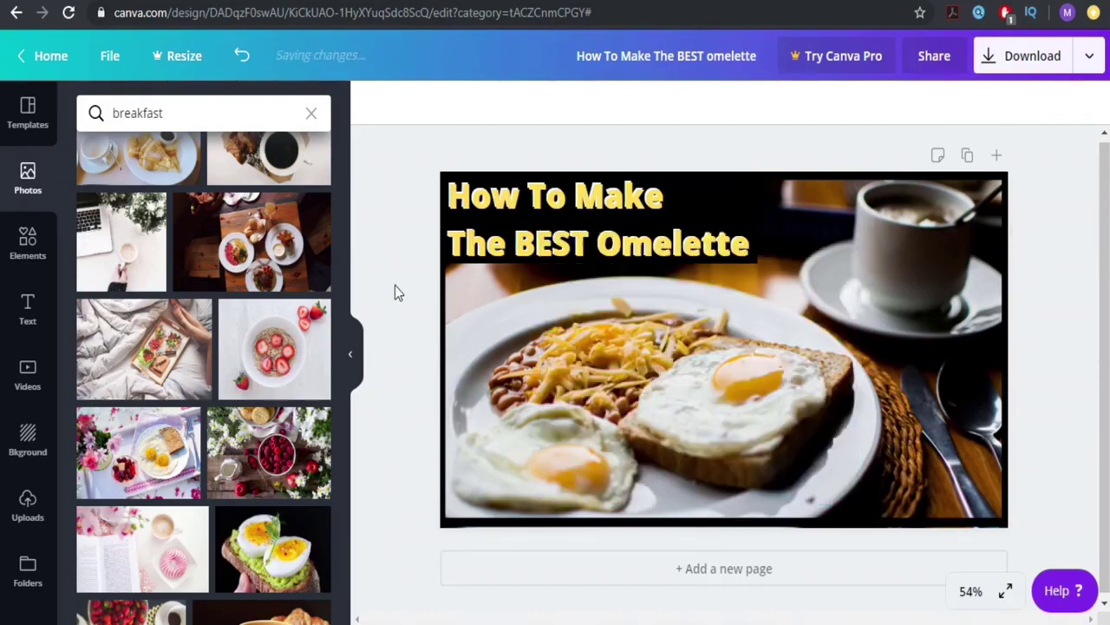
Scroll through the YouTube Thumbnail template categories in the Templates panel
{"action": "left_click", "coordinate": [37, 109]}
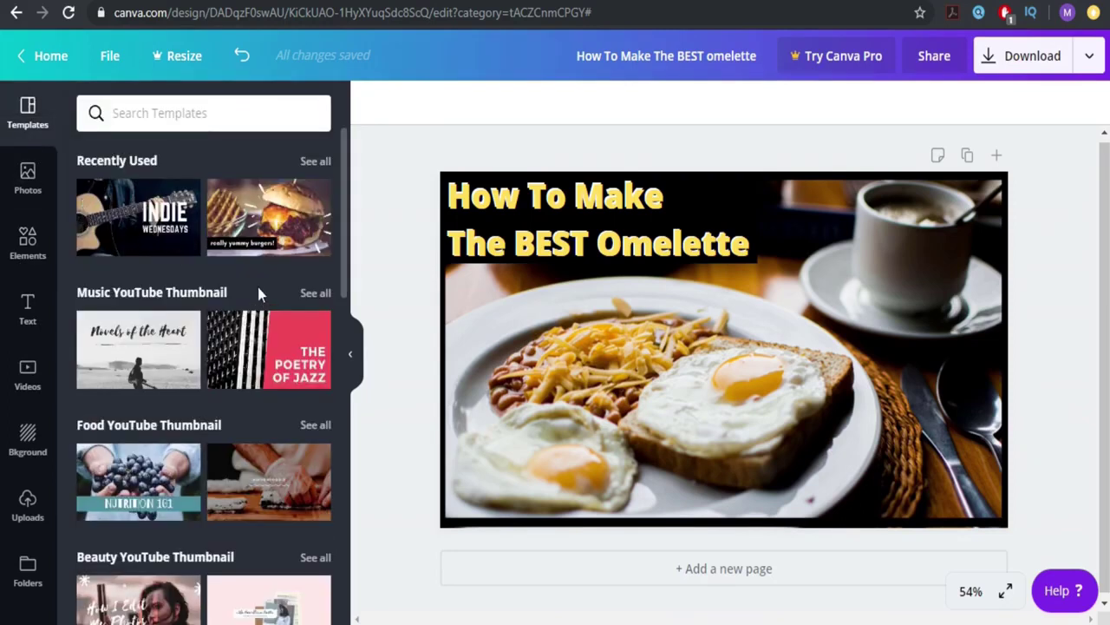
{"action": "scroll", "coordinate": [255, 277], "scroll_direction": "down", "scroll_amount": 2}
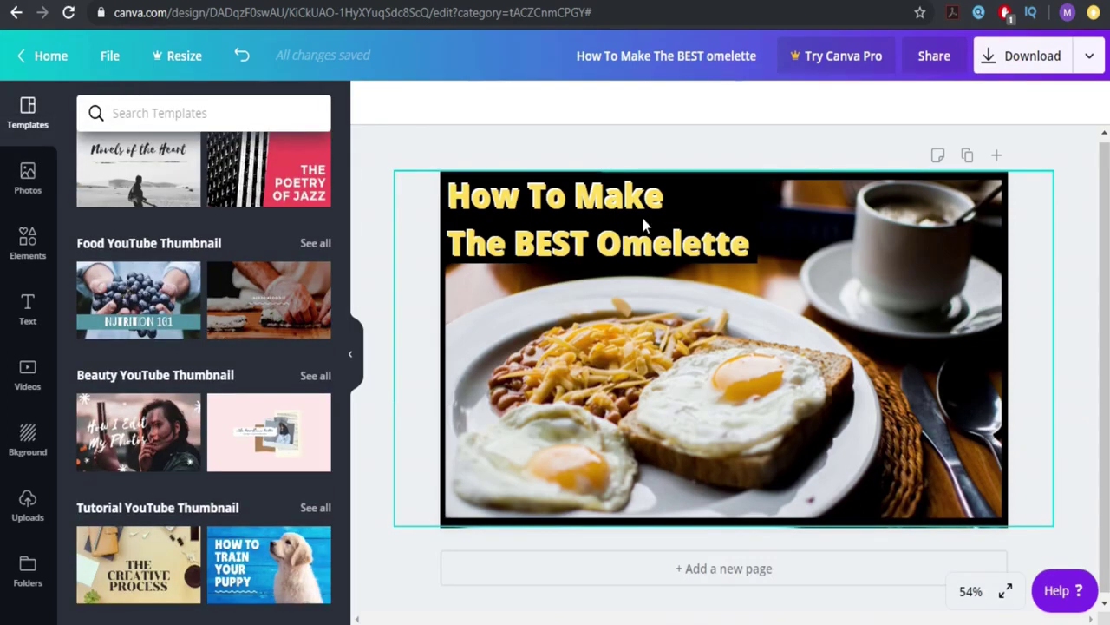
{"action": "scroll", "coordinate": [222, 373], "scroll_direction": "down", "scroll_amount": 7}
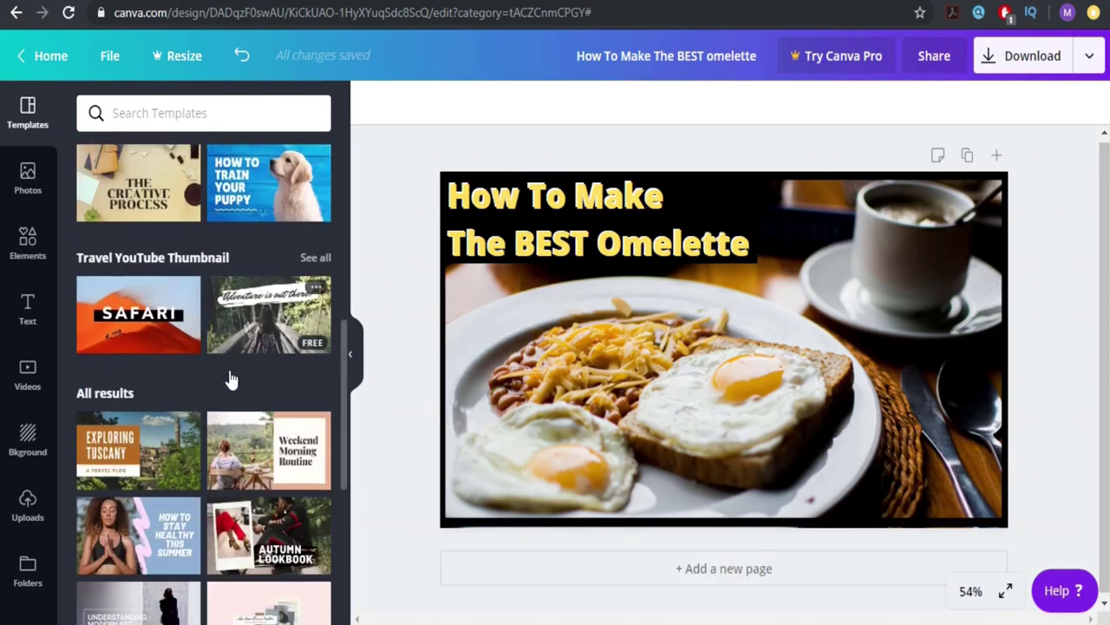
{"action": "scroll", "coordinate": [108, 269], "scroll_direction": "down", "scroll_amount": 2}
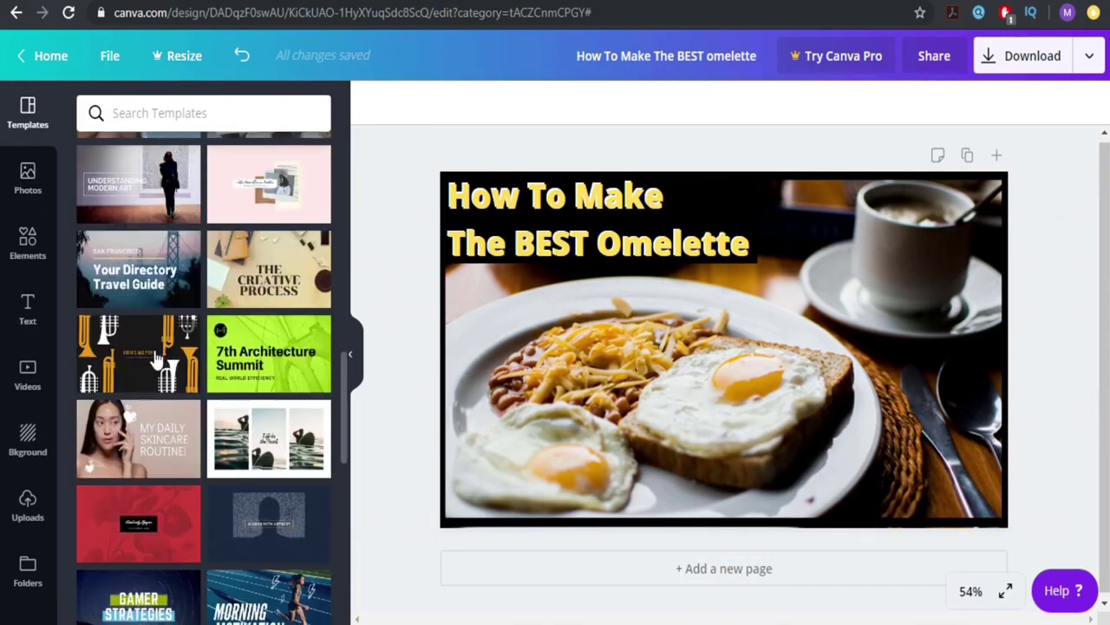
{"action": "scroll", "coordinate": [160, 365], "scroll_direction": "down", "scroll_amount": 2}
{"action": "scroll", "coordinate": [164, 376], "scroll_direction": "up", "scroll_amount": 13}
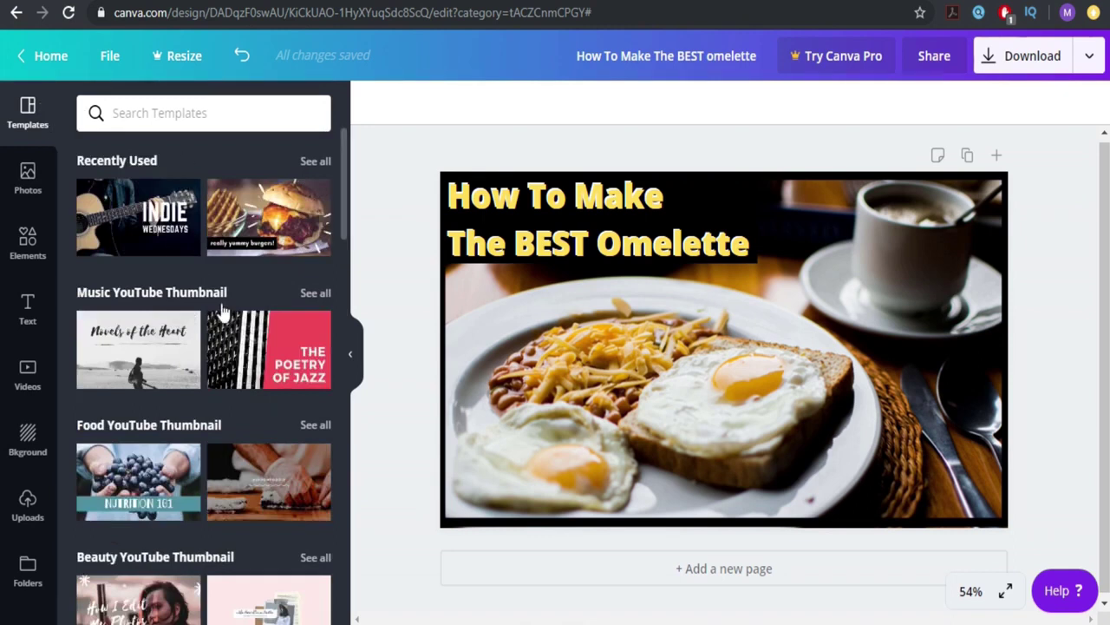
{"action": "scroll", "coordinate": [226, 321], "scroll_direction": "down", "scroll_amount": 5}
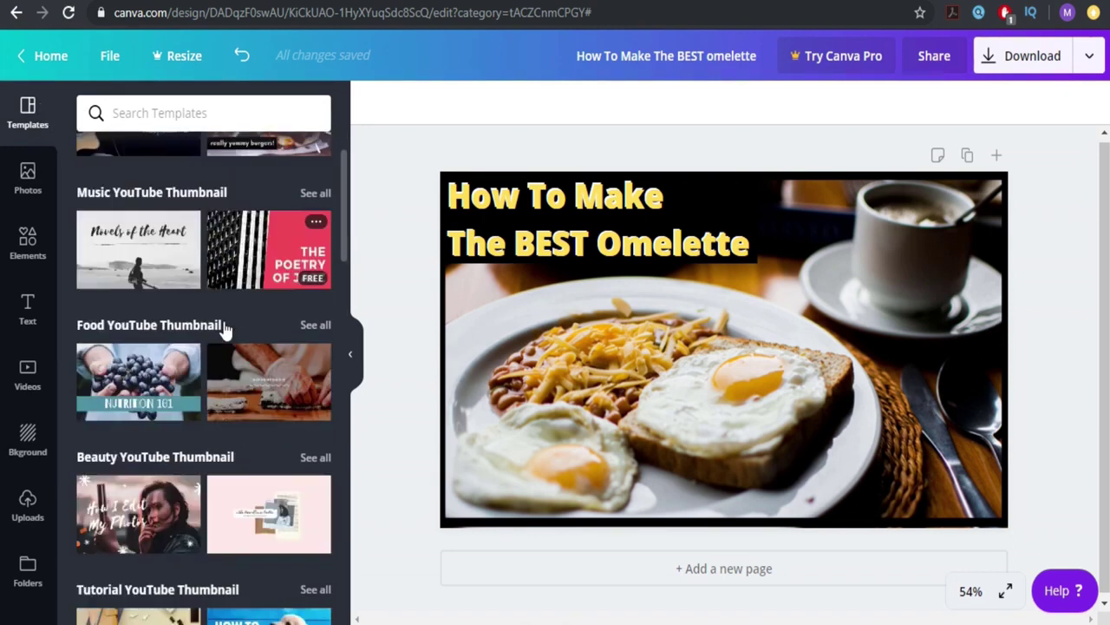
{"action": "scroll", "coordinate": [106, 354], "scroll_direction": "down", "scroll_amount": 4}
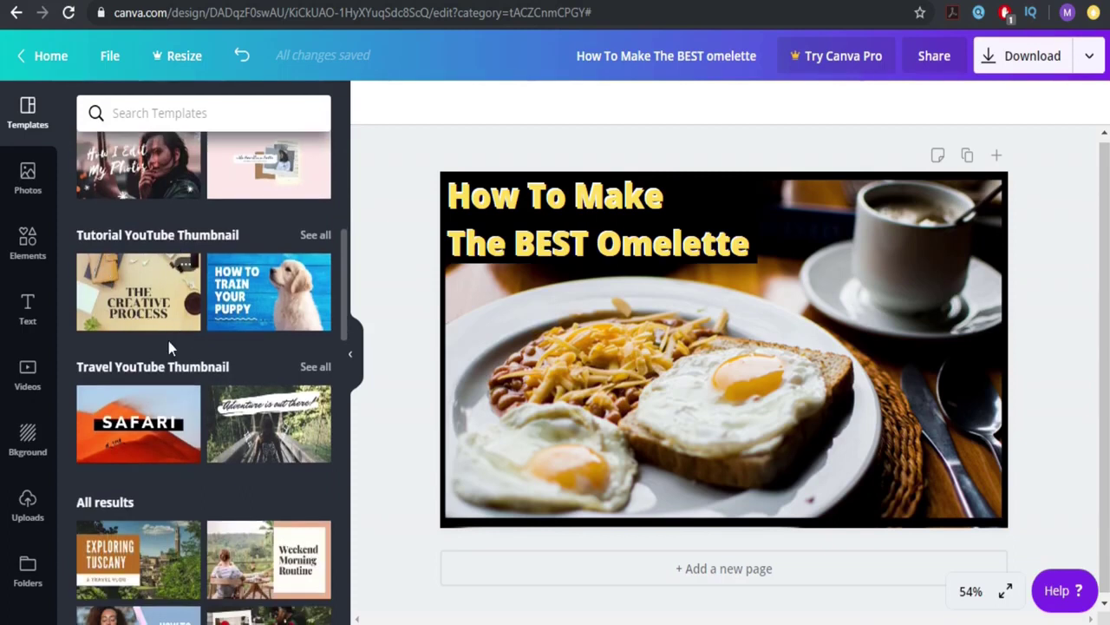
{"action": "scroll", "coordinate": [139, 329], "scroll_direction": "down", "scroll_amount": 10}
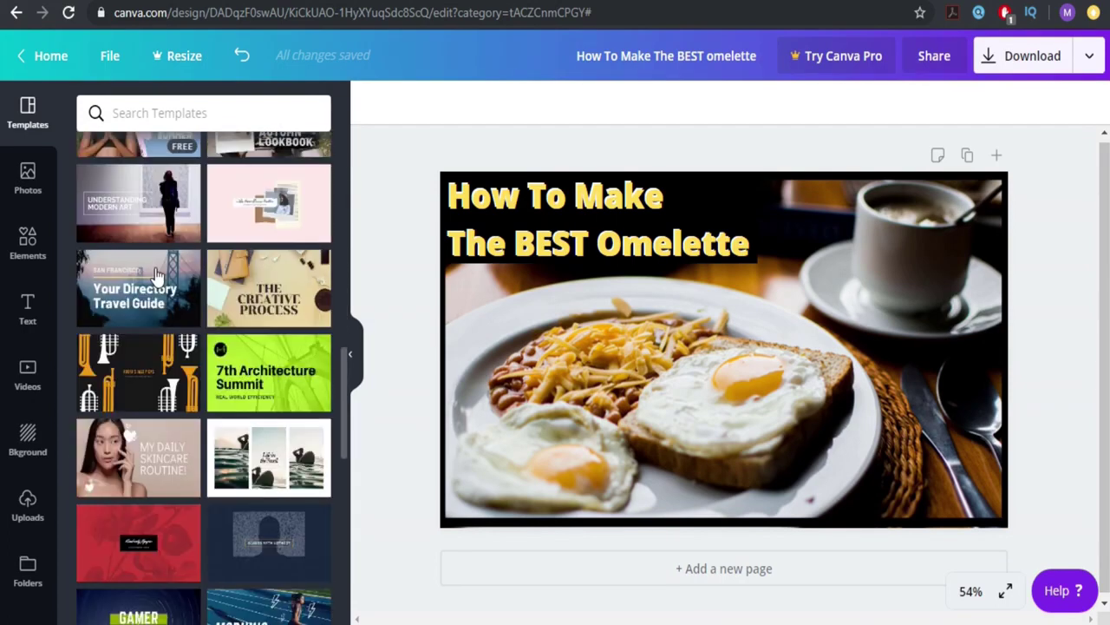
{"action": "scroll", "coordinate": [194, 304], "scroll_direction": "down", "scroll_amount": 15}
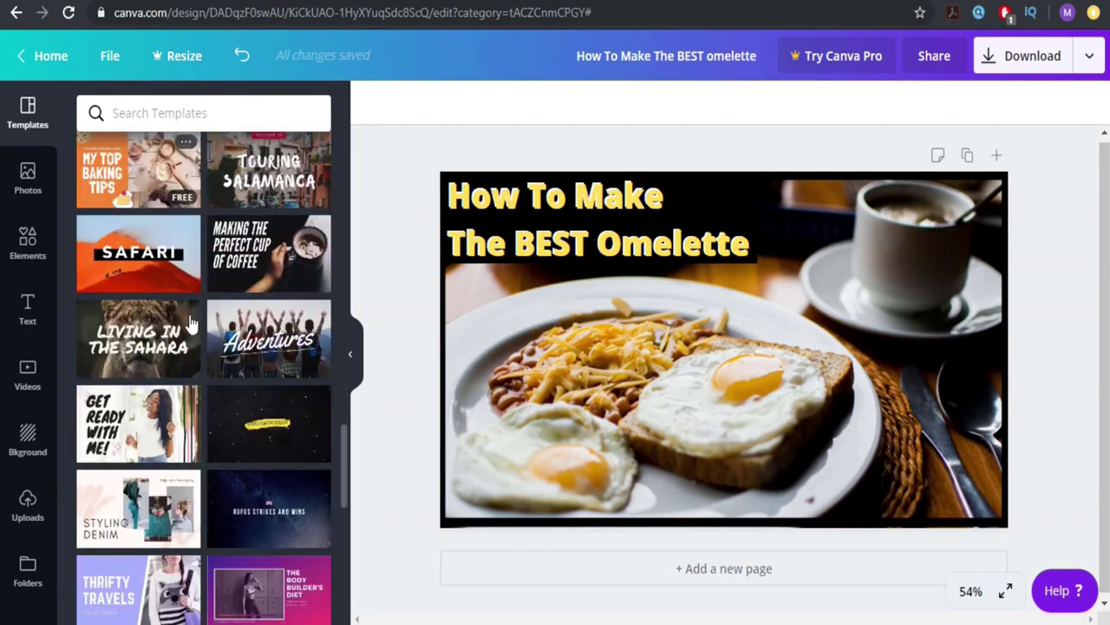
{"action": "scroll", "coordinate": [172, 381], "scroll_direction": "down", "scroll_amount": 4}
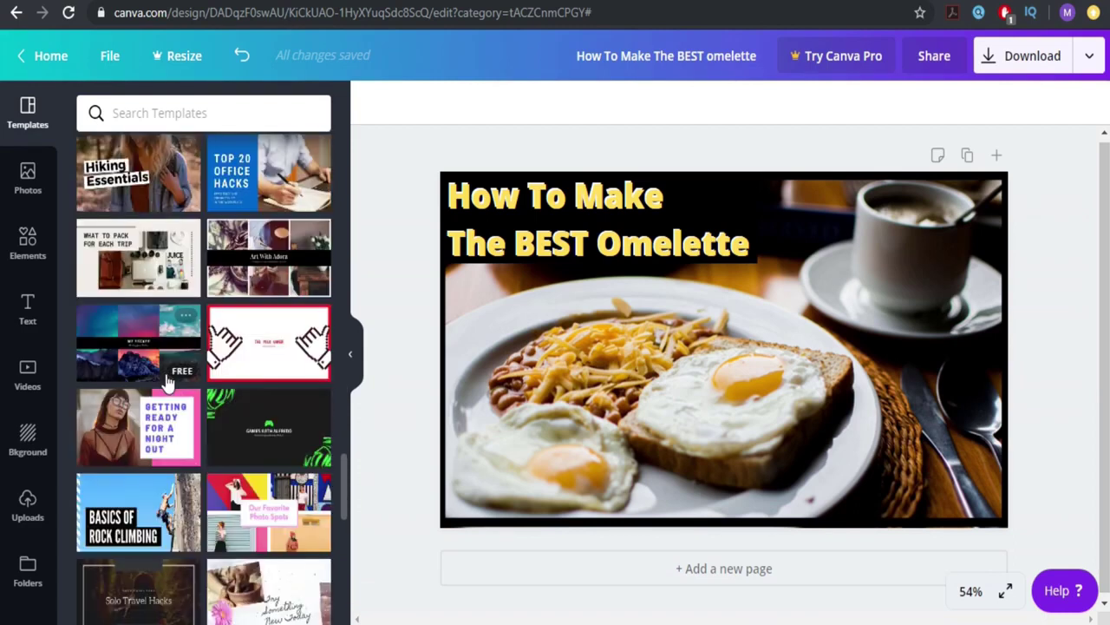
{"action": "scroll", "coordinate": [165, 379], "scroll_direction": "down", "scroll_amount": 4}
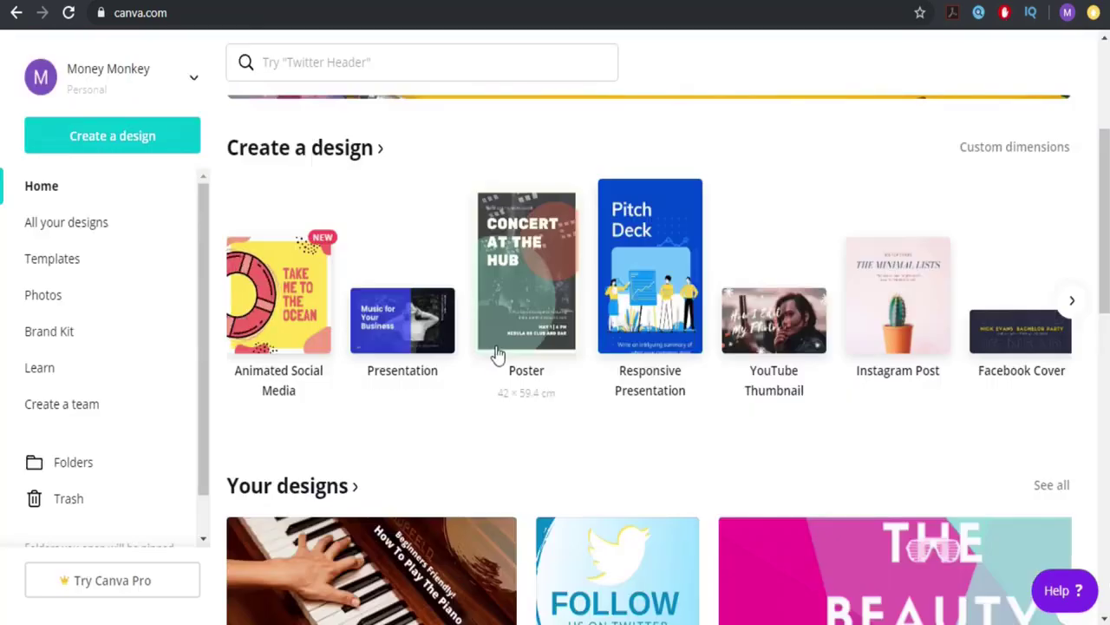
Page the Create a design carousel twice to reveal Flyer, Blog Banner and Pinterest Graphic
{"action": "scroll", "coordinate": [575, 409], "scroll_direction": "up", "scroll_amount": 3}
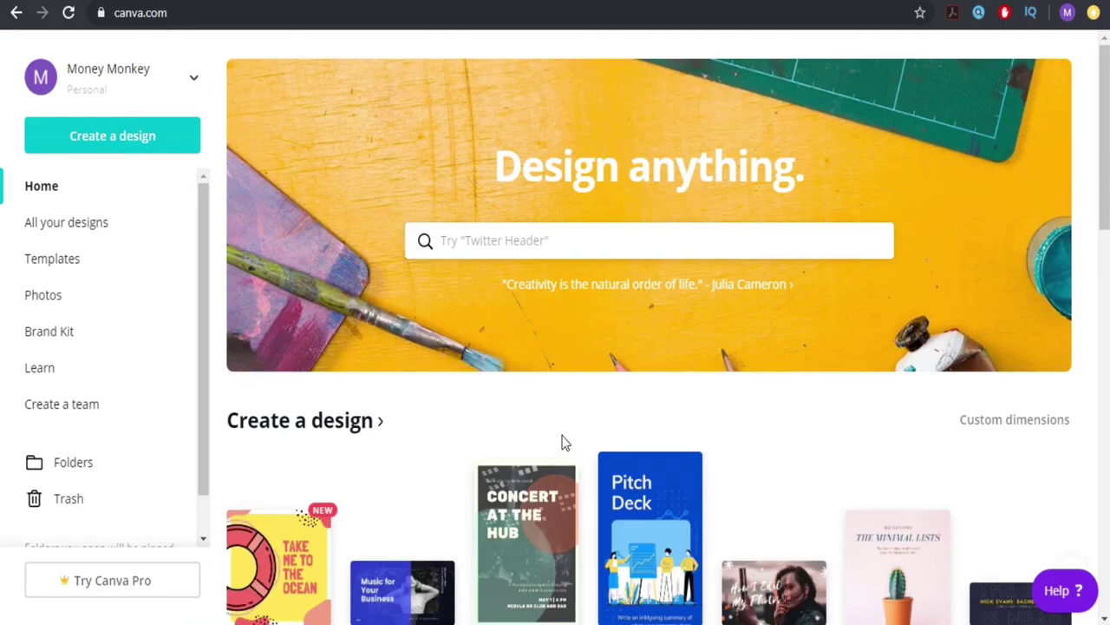
{"action": "scroll", "coordinate": [556, 406], "scroll_direction": "down", "scroll_amount": 3}
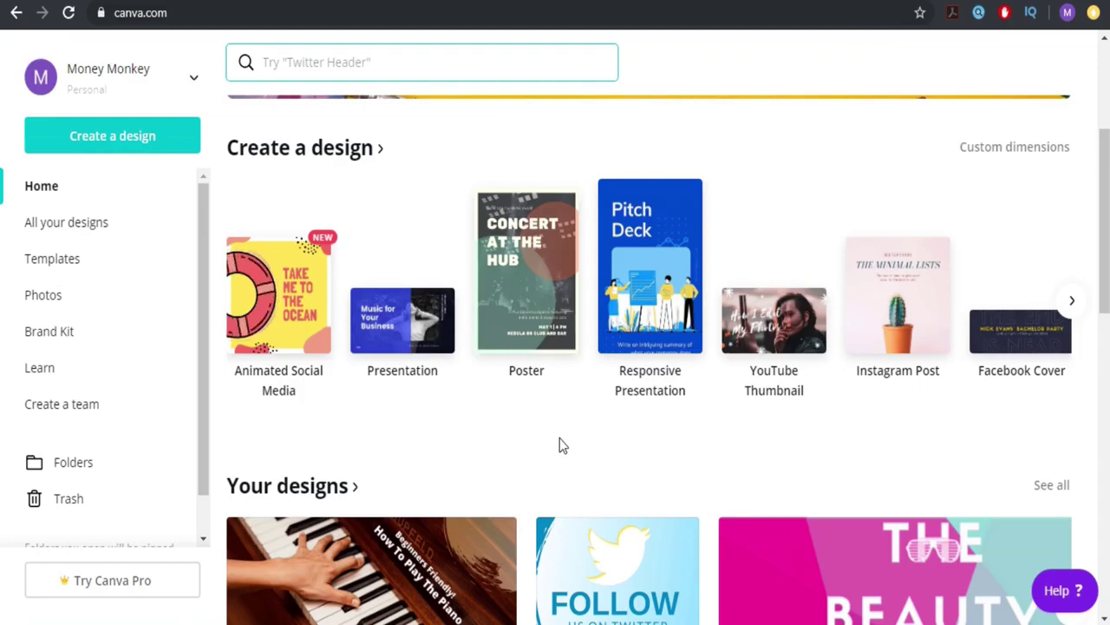
{"action": "scroll", "coordinate": [563, 442], "scroll_direction": "up", "scroll_amount": 1}
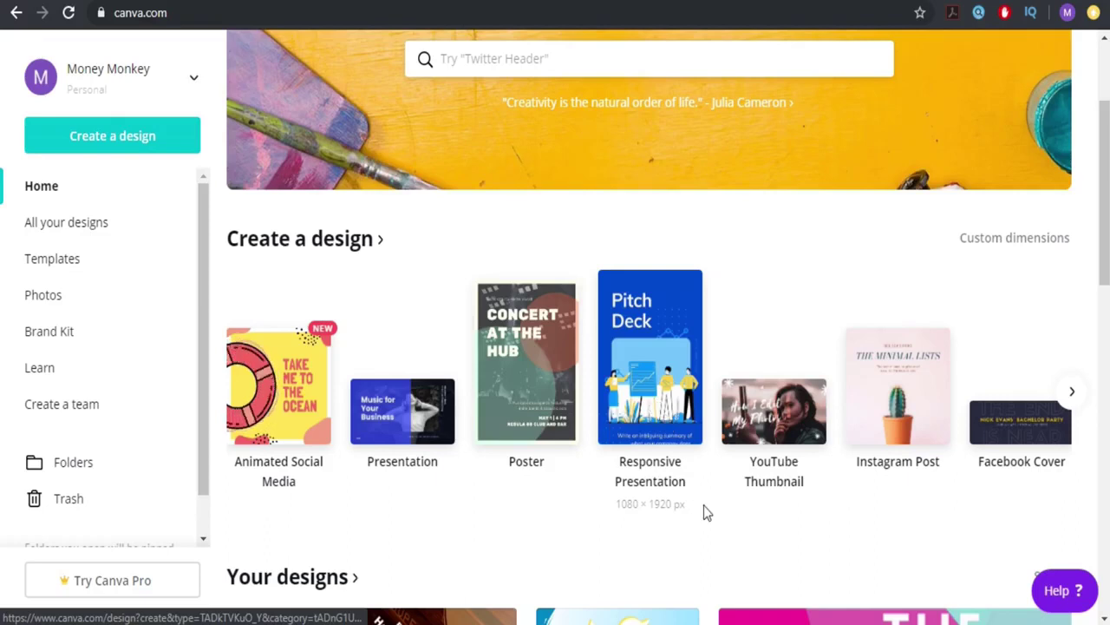
{"action": "left_click", "coordinate": [1071, 393]}
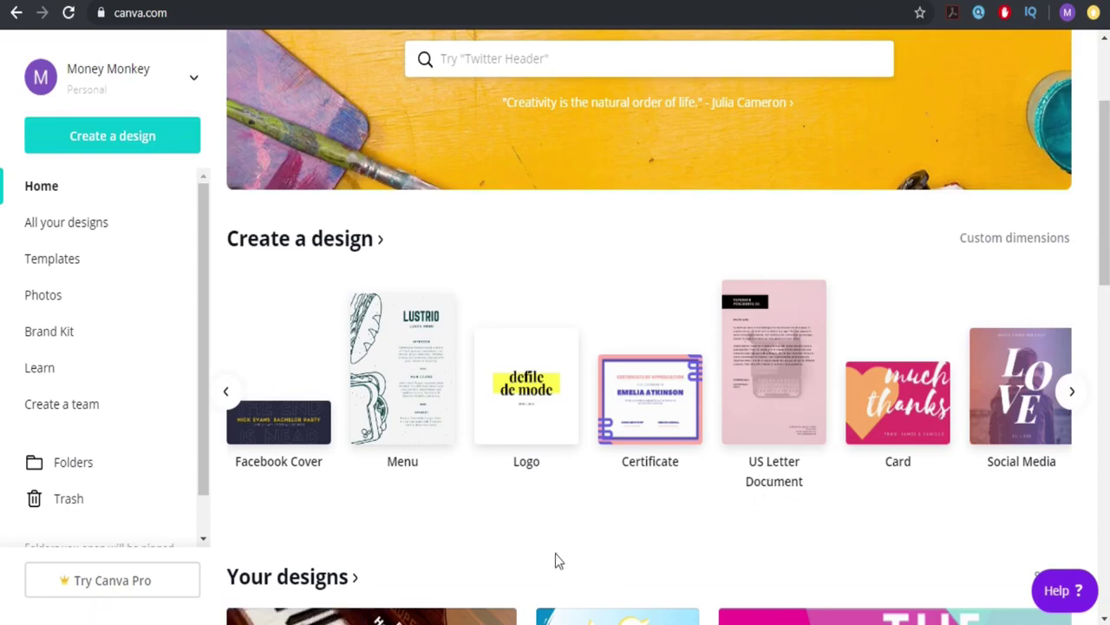
{"action": "left_click", "coordinate": [1070, 394]}
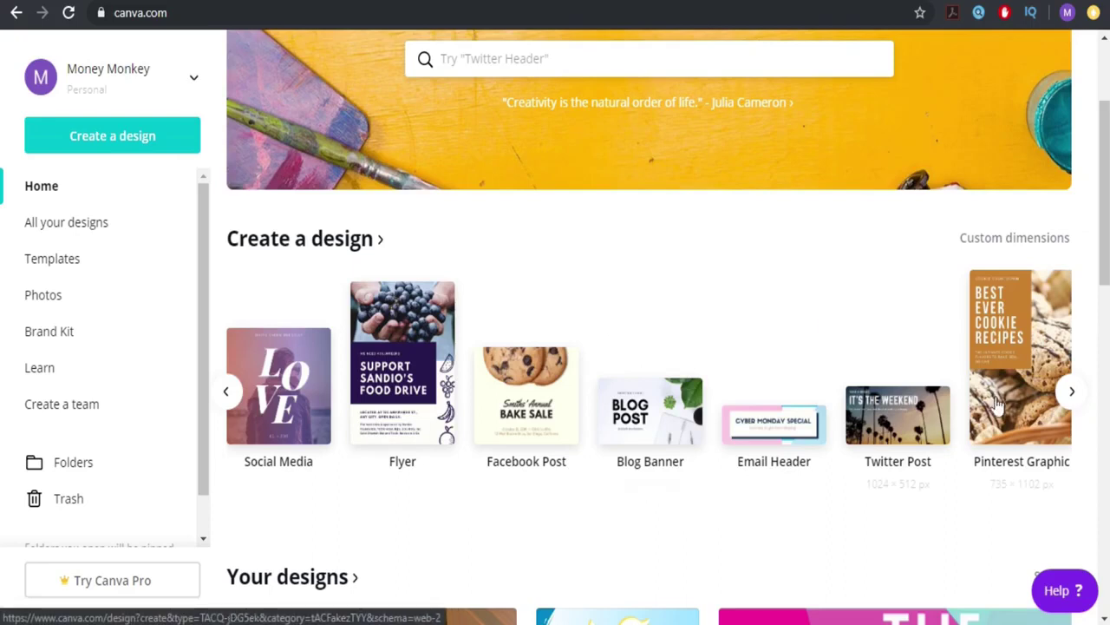
Advance the carousel to show Facebook App Ad, A4 Document, Letterhead, Magazine Cover and Resume
{"action": "left_click", "coordinate": [1071, 393]}
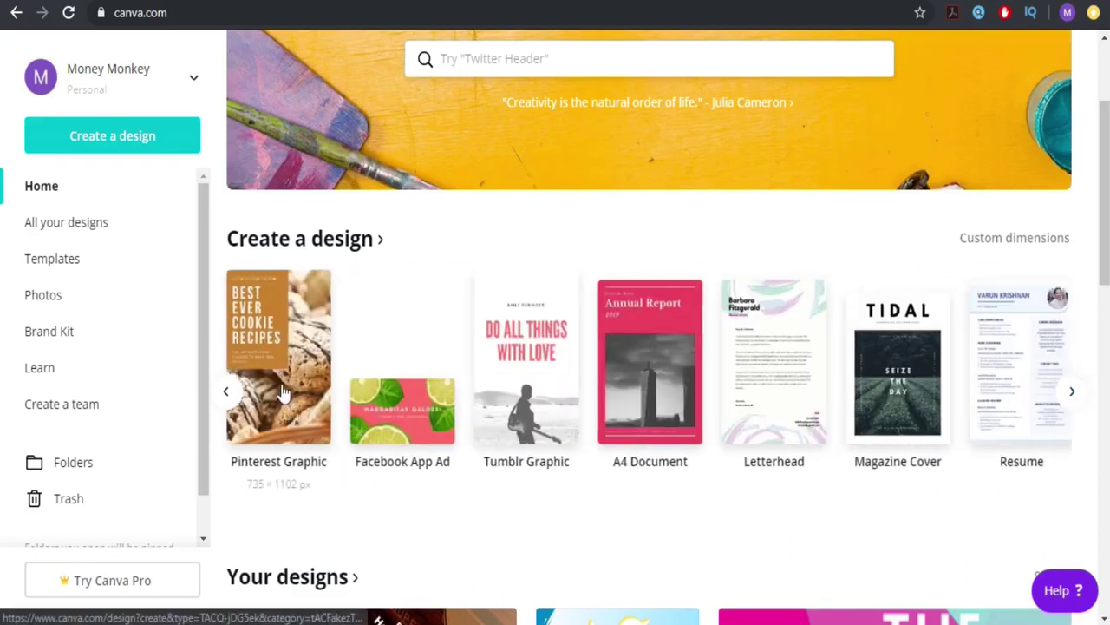